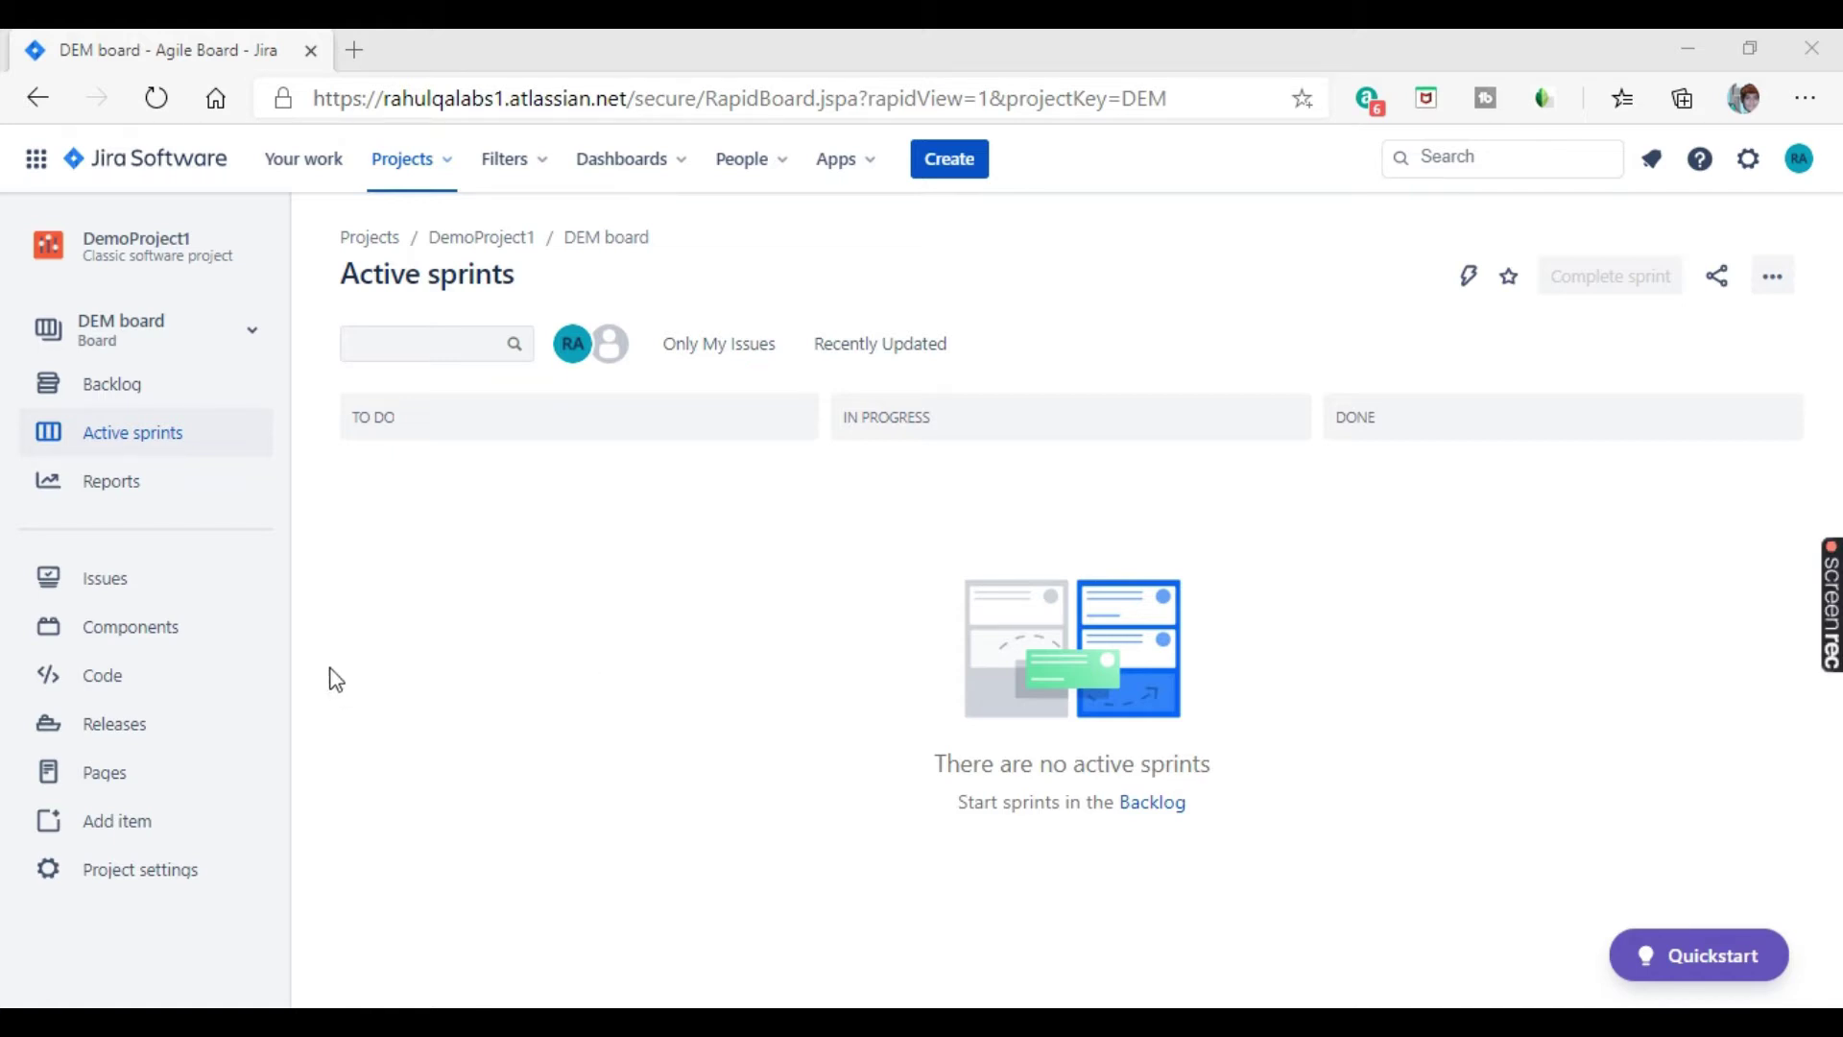
Open the "Regression> Login is failing on the website" issue from the project's issue list on its own page and review its details
{"action": "left_click", "coordinate": [117, 585]}
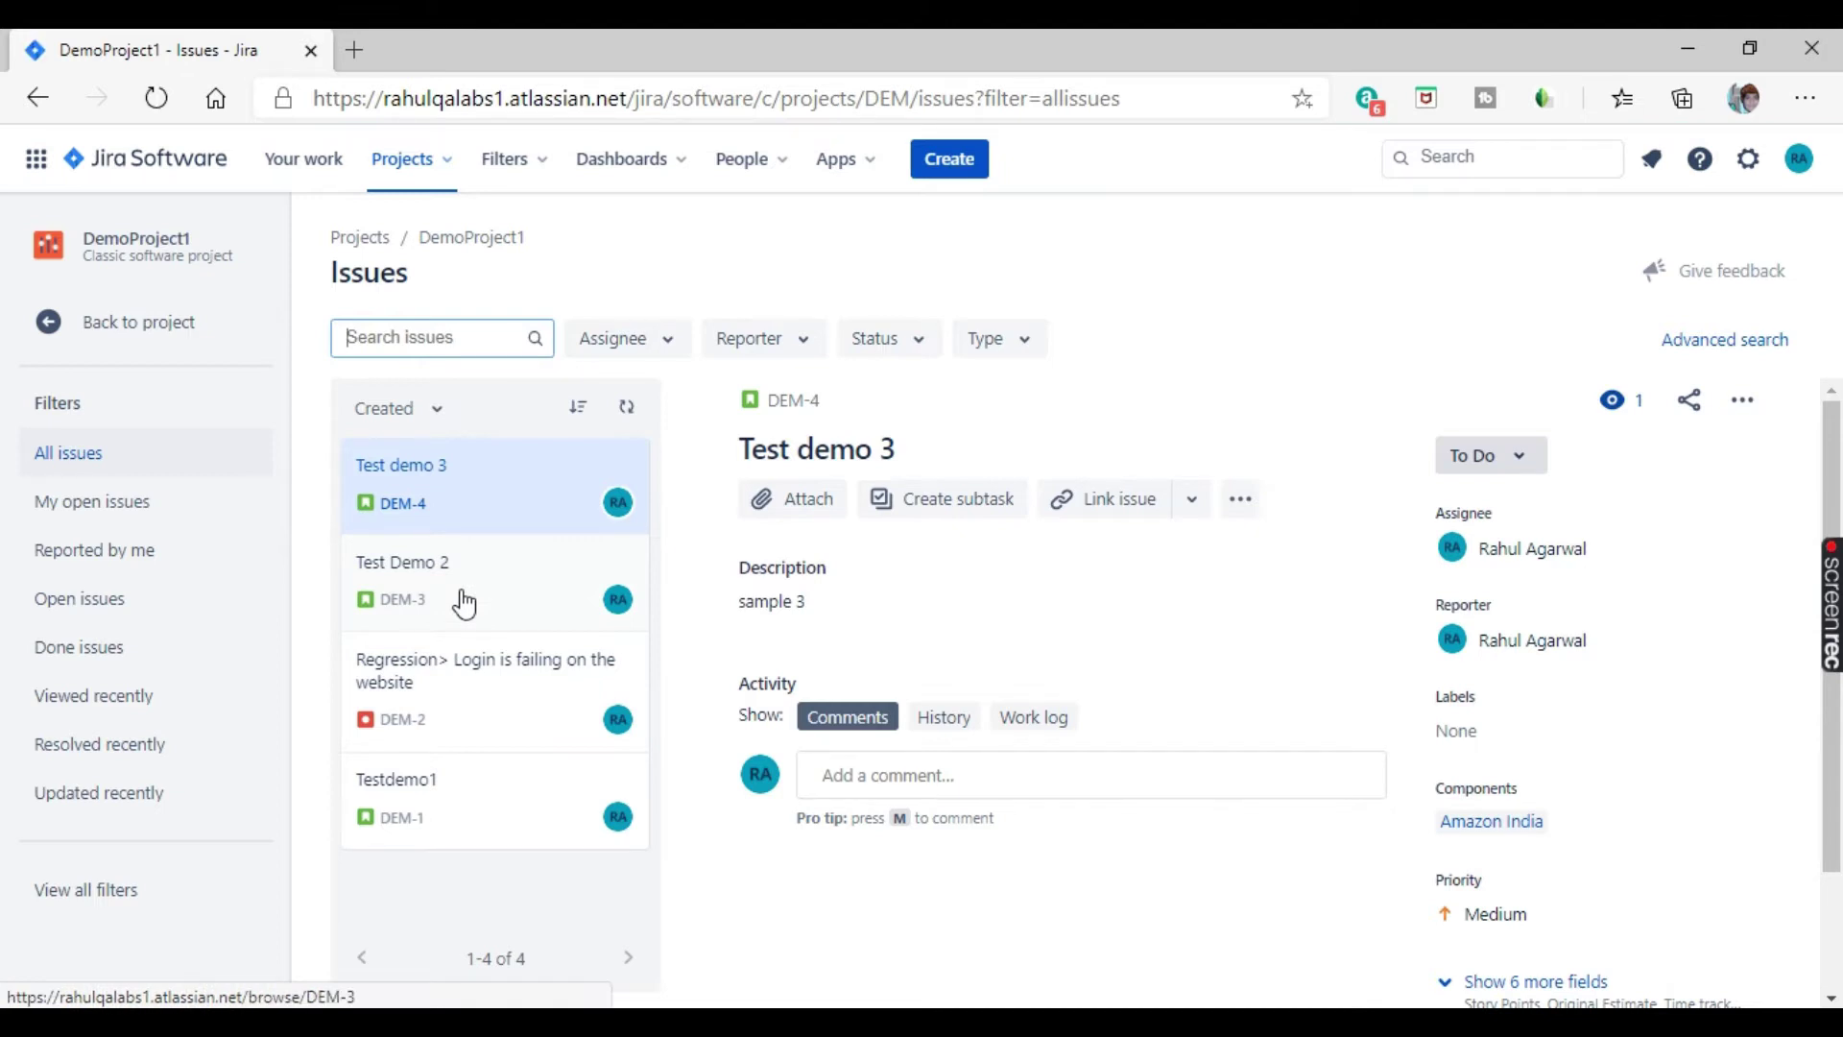
{"action": "left_click", "coordinate": [443, 676]}
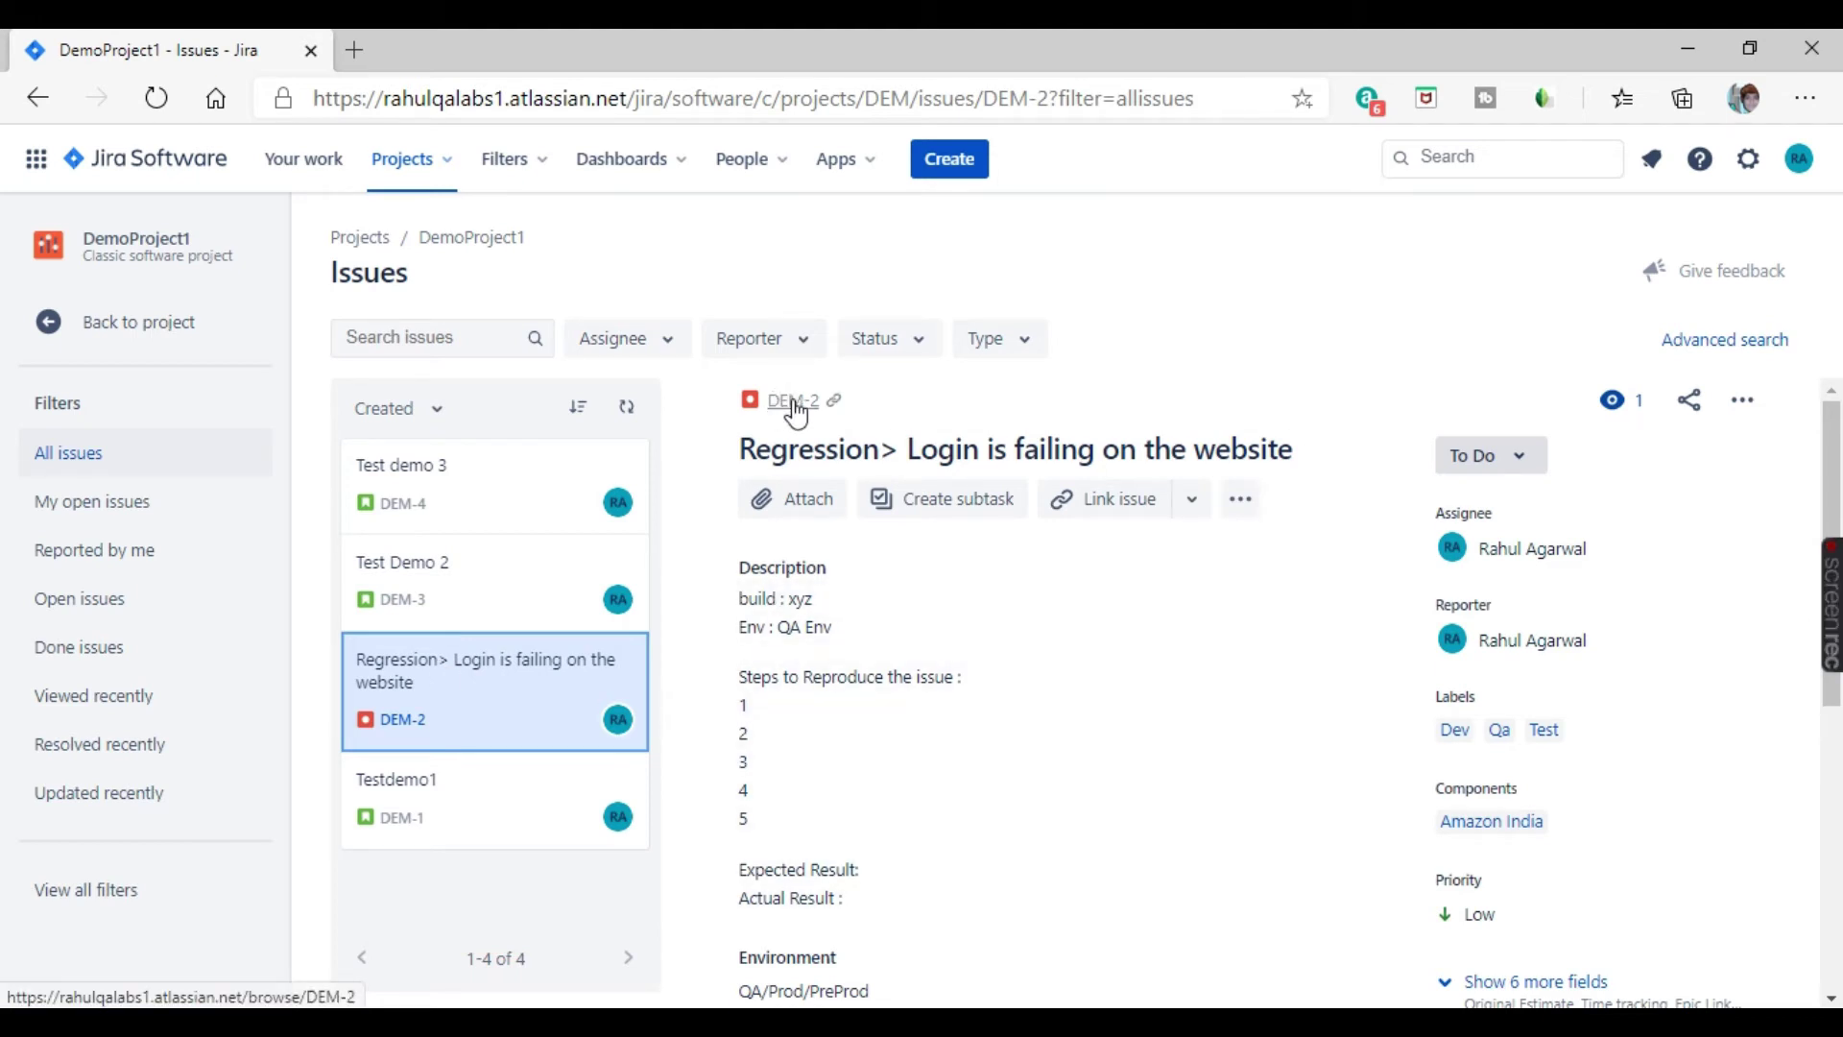
{"action": "left_click", "coordinate": [797, 413]}
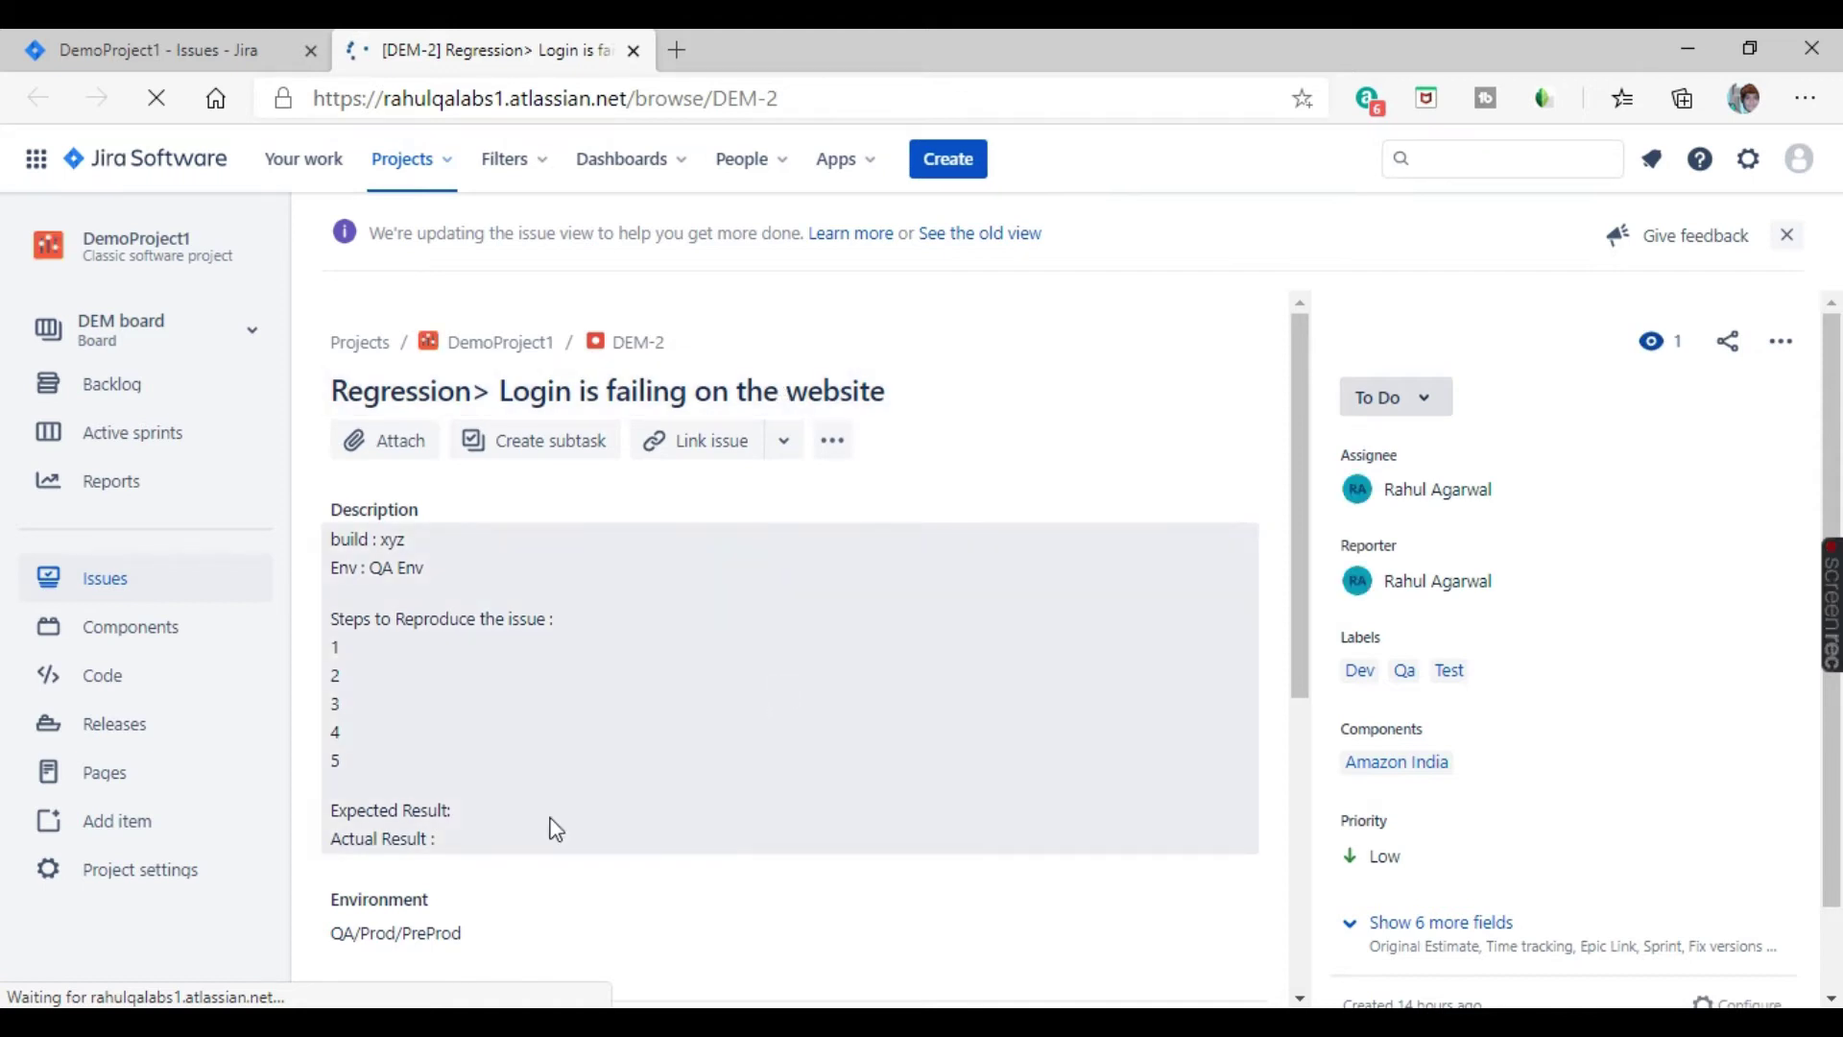
{"action": "scroll", "coordinate": [705, 660], "scroll_direction": "down", "scroll_amount": 1}
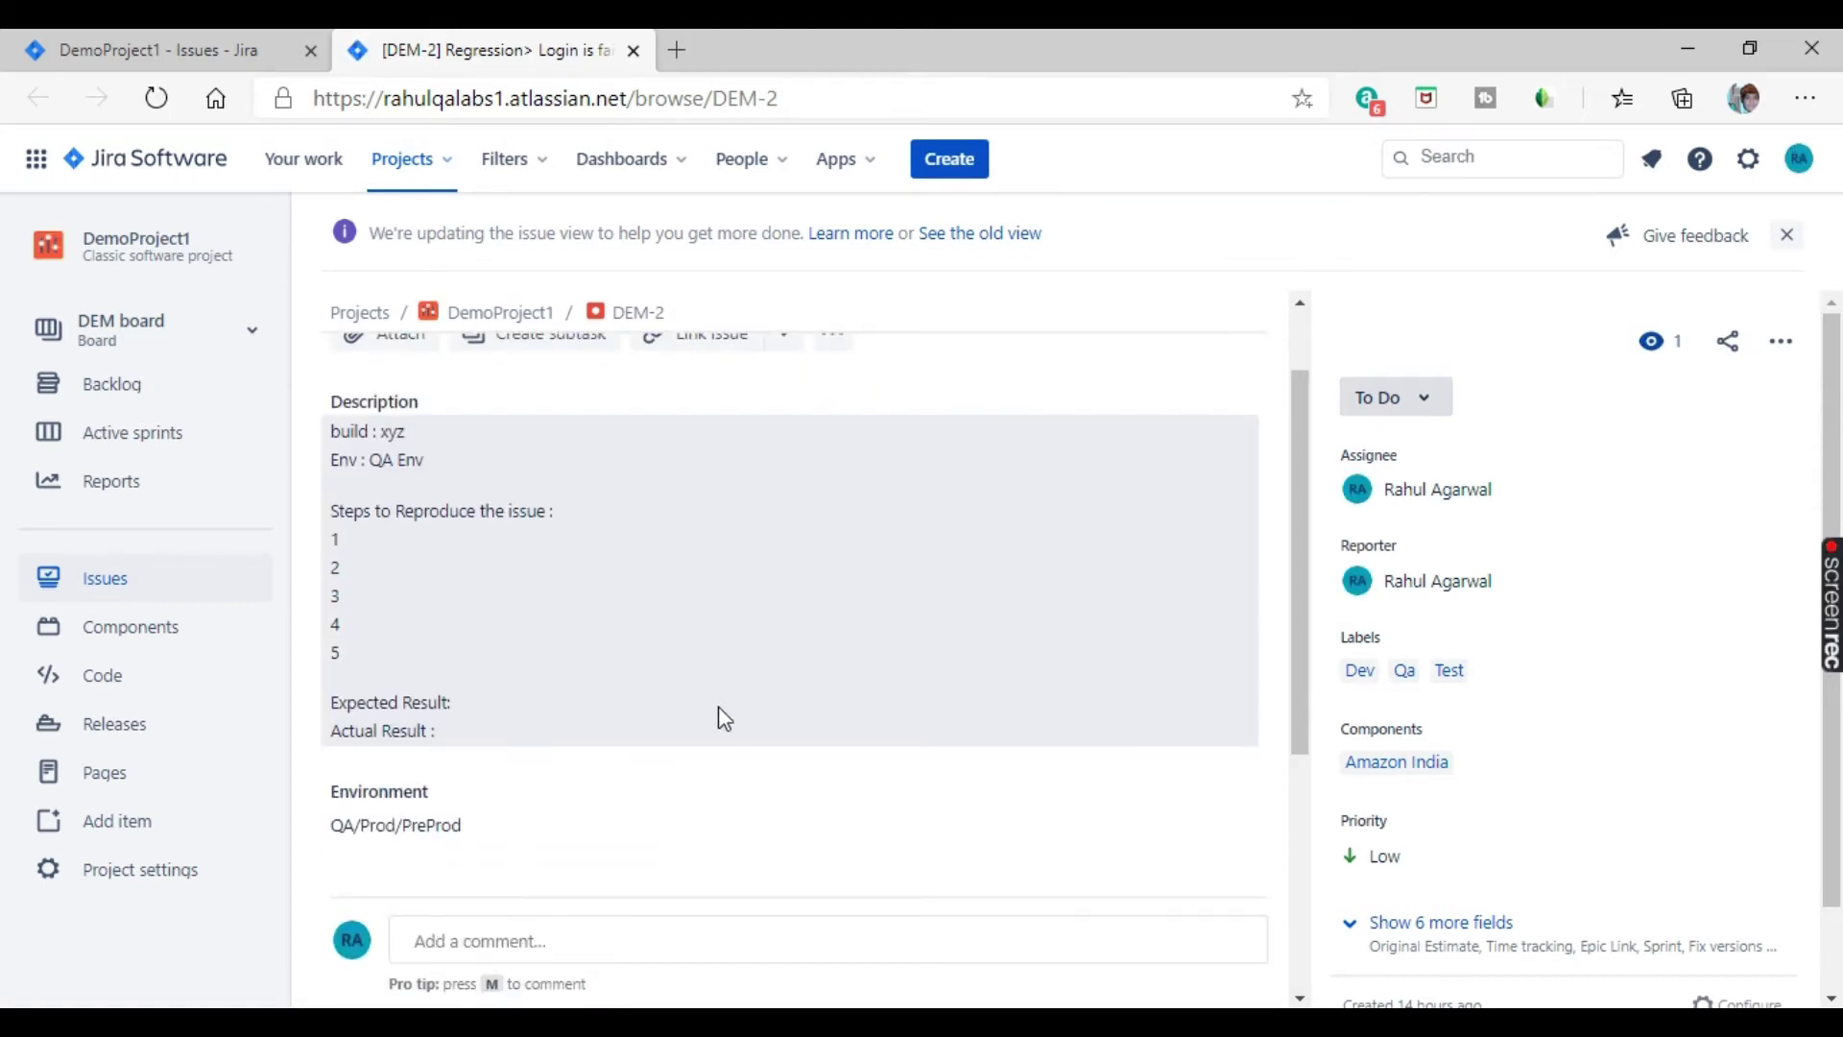
{"action": "scroll", "coordinate": [716, 716], "scroll_direction": "down", "scroll_amount": 2}
{"action": "scroll", "coordinate": [717, 711], "scroll_direction": "up", "scroll_amount": 3}
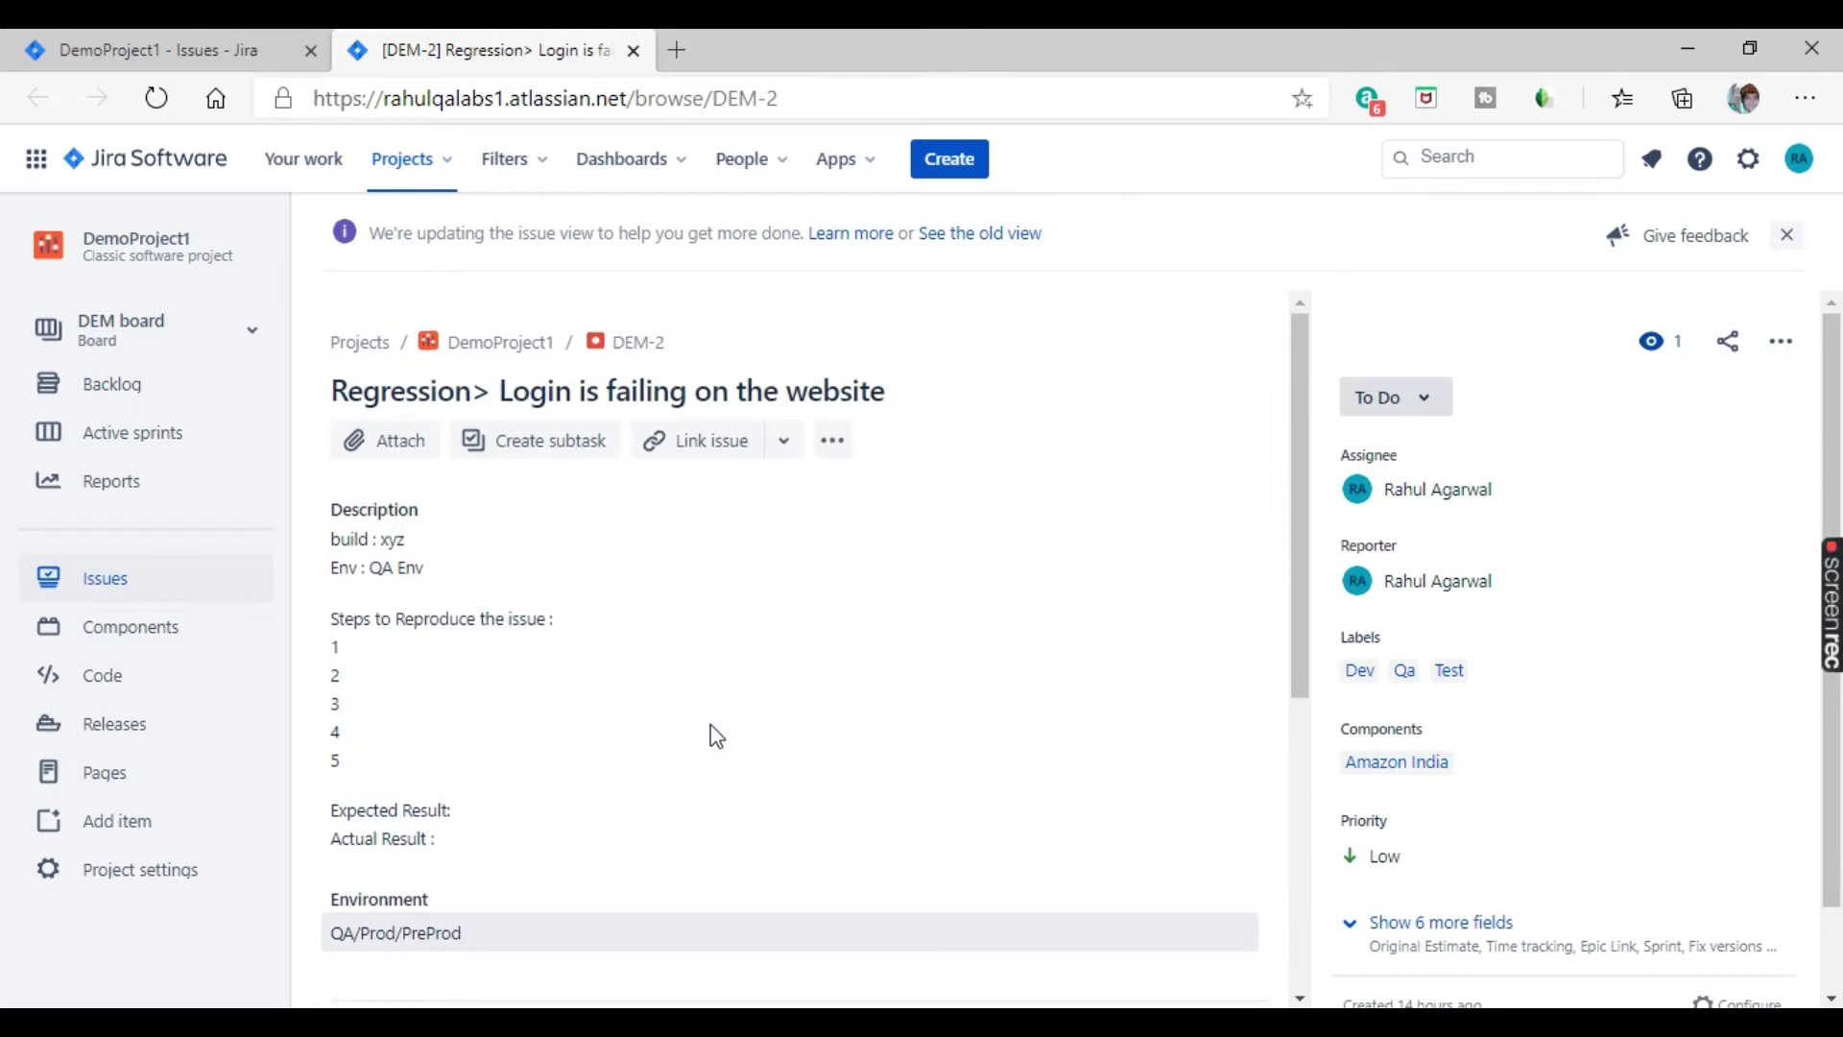
Edit the issue's description so the build line reads xyz343443
{"action": "left_click", "coordinate": [384, 565]}
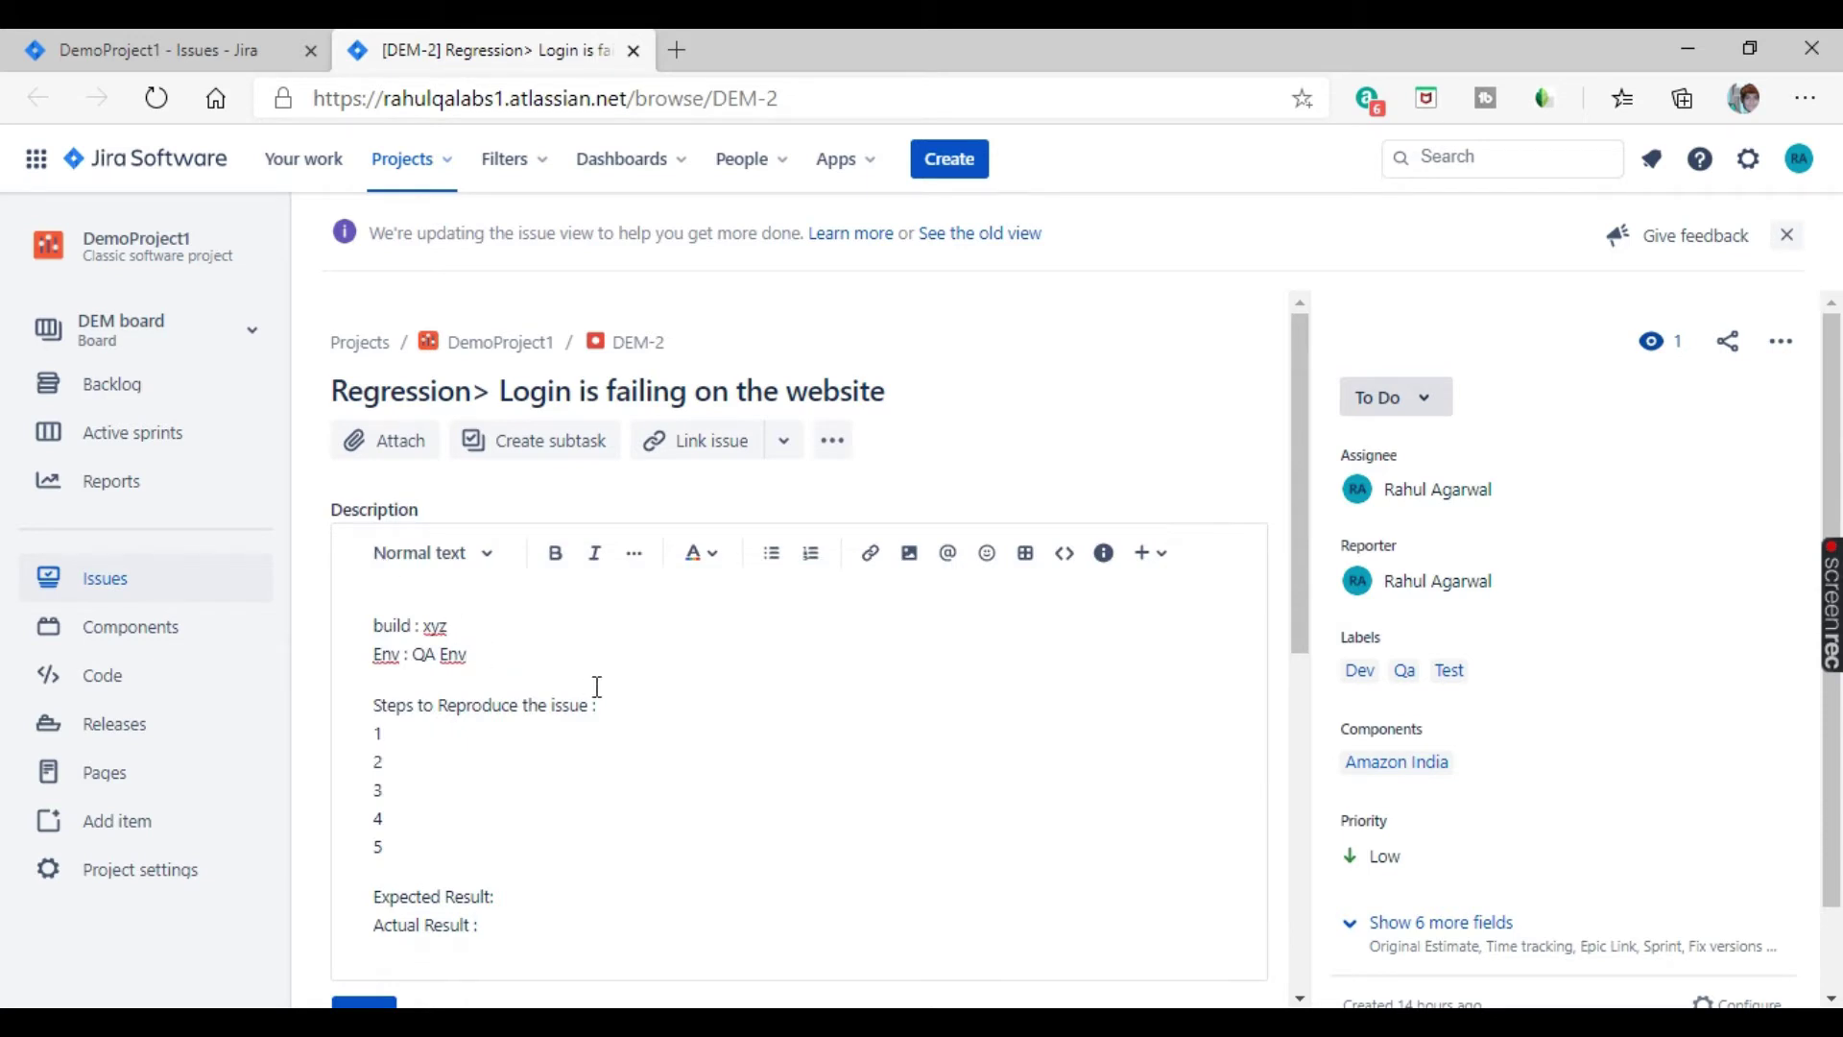
{"action": "scroll", "coordinate": [595, 685], "scroll_direction": "down", "scroll_amount": 2}
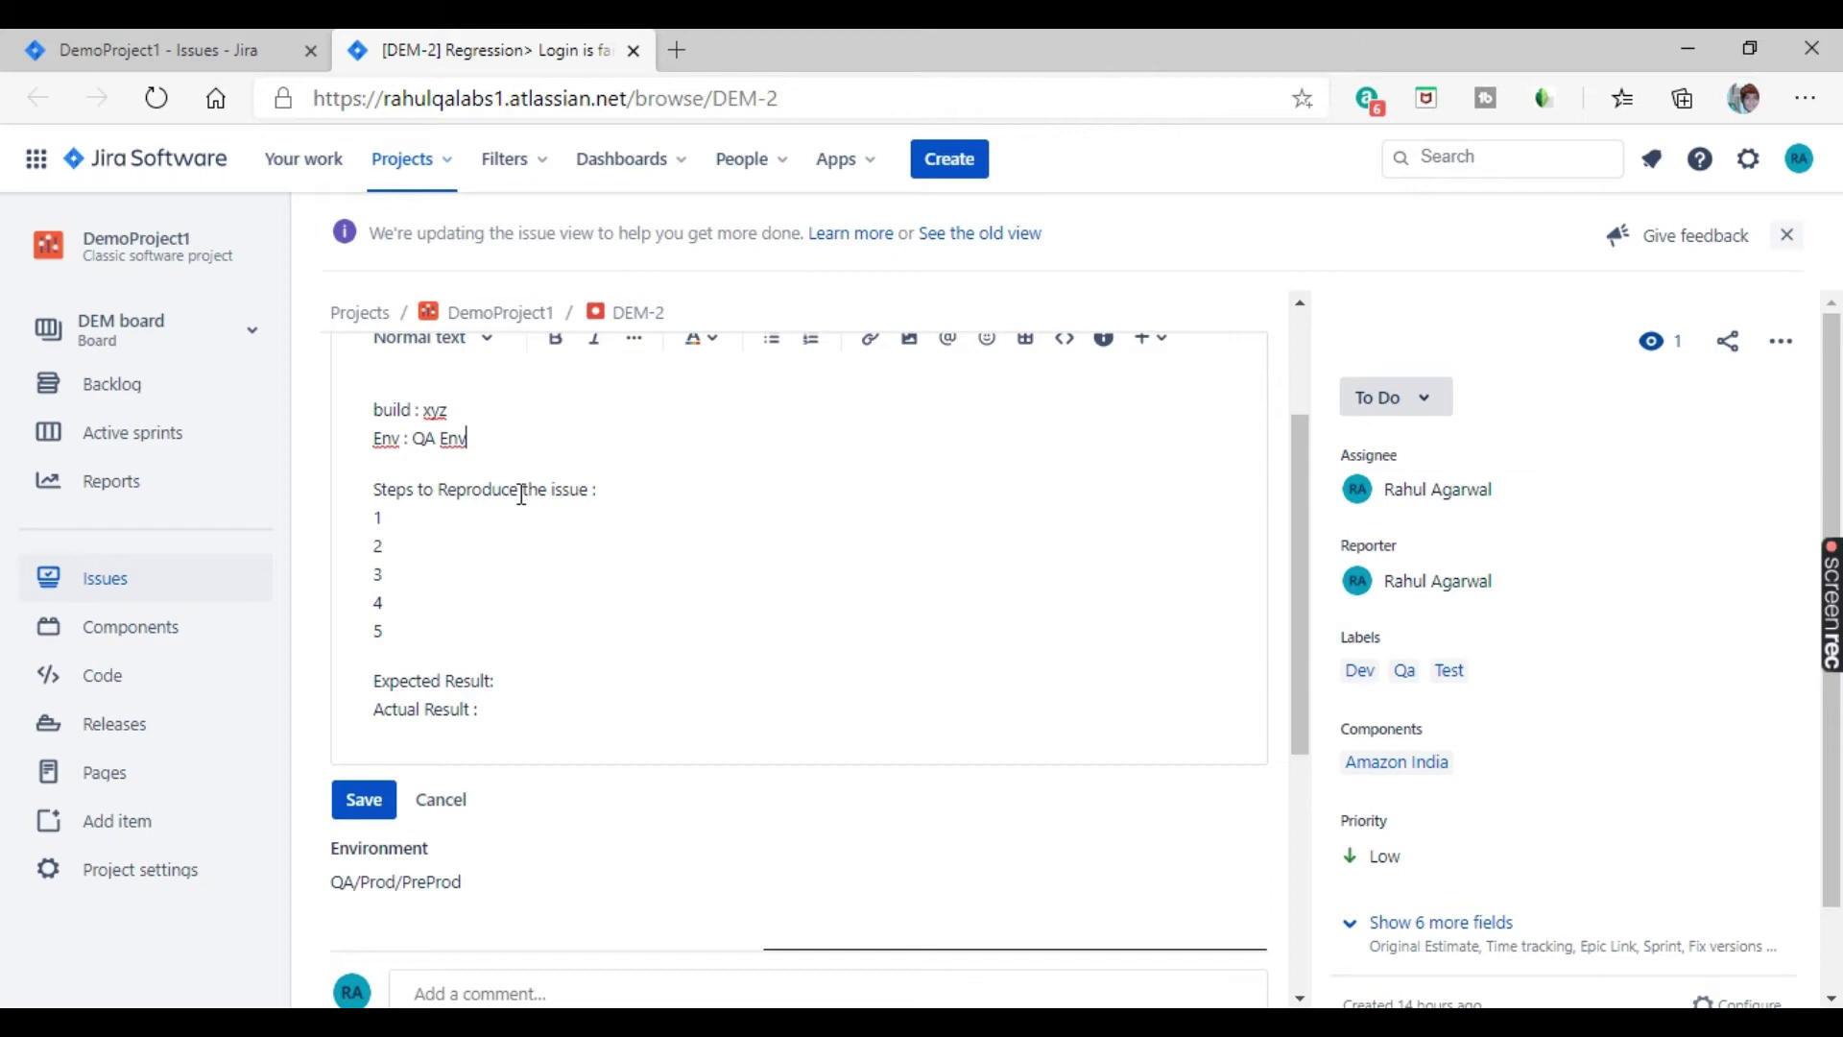
{"action": "type", "text": "343443"}
Replace the environment on the description's Env line with PREPROD
{"action": "left_click", "coordinate": [480, 437]}
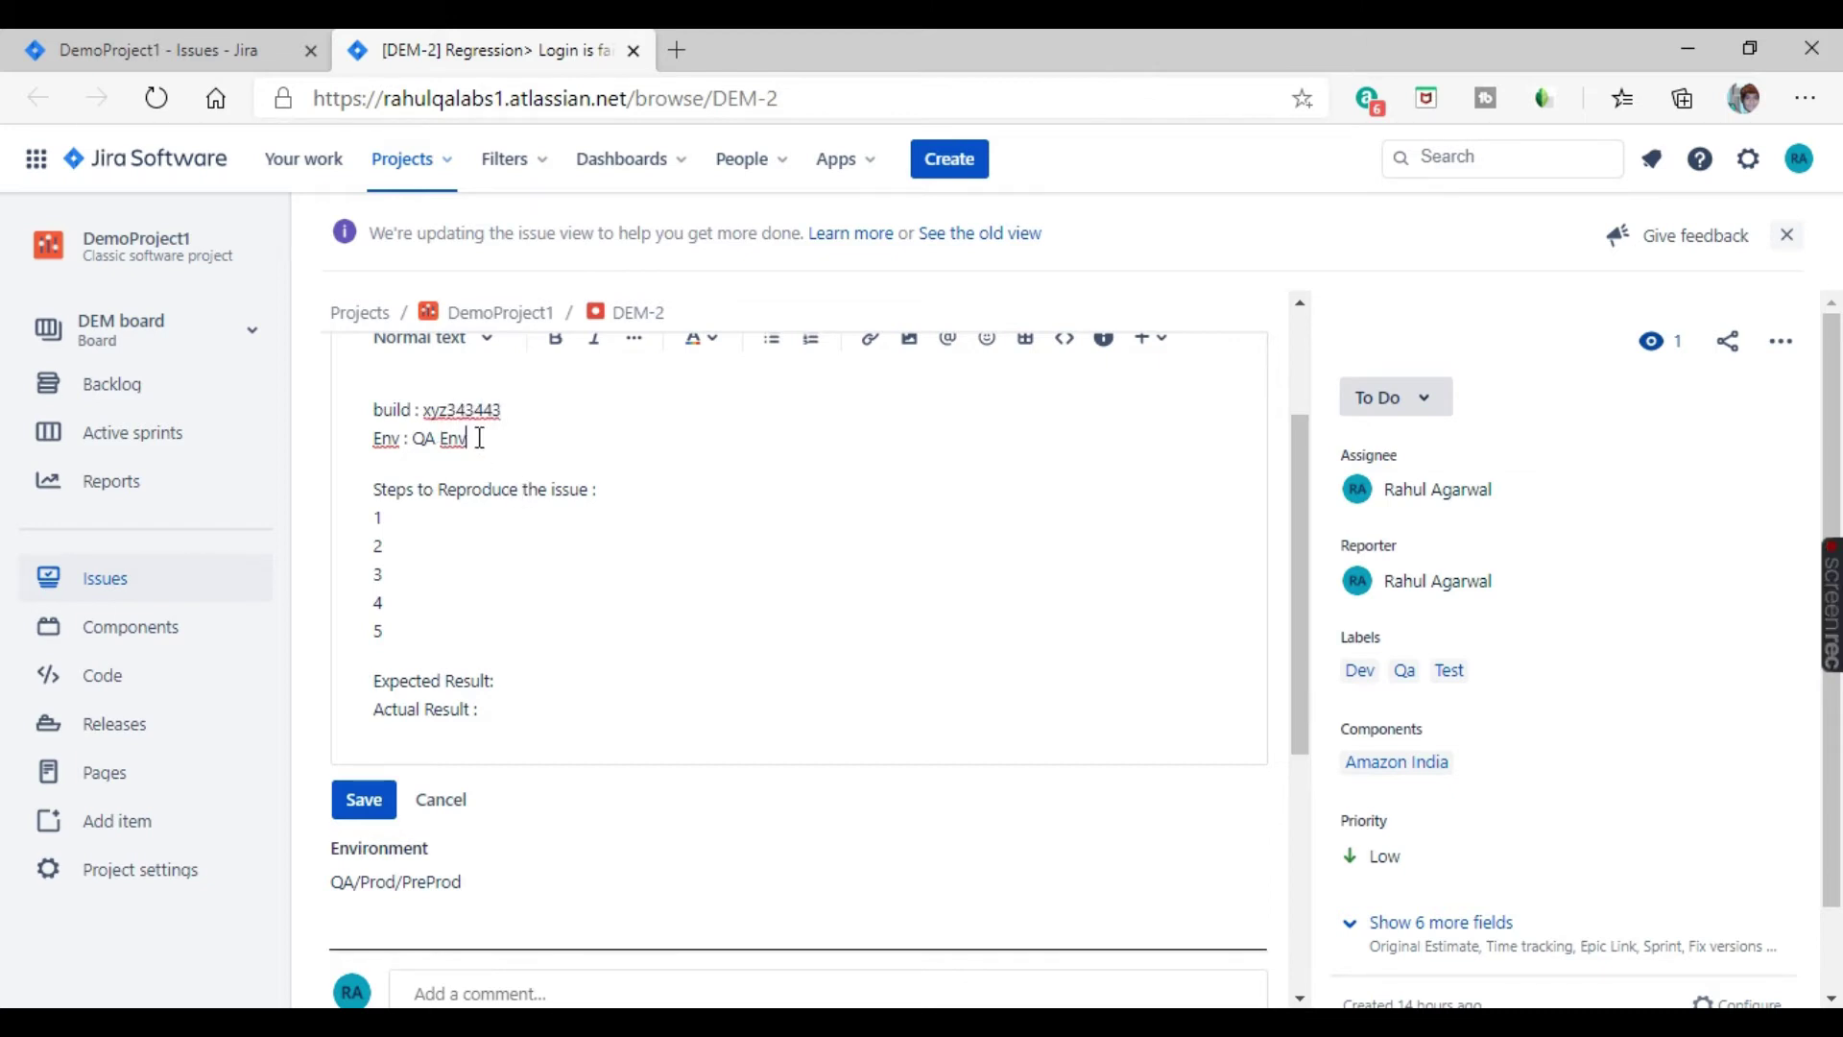
{"action": "key", "text": "BackSpace"}
{"action": "key", "text": "BackSpace"}
{"action": "key", "text": "BackSpace"}
{"action": "key", "text": "BackSpace"}
{"action": "key", "text": "BackSpace"}
{"action": "key", "text": "BackSpace"}
{"action": "type", "text": "PREPOROD"}
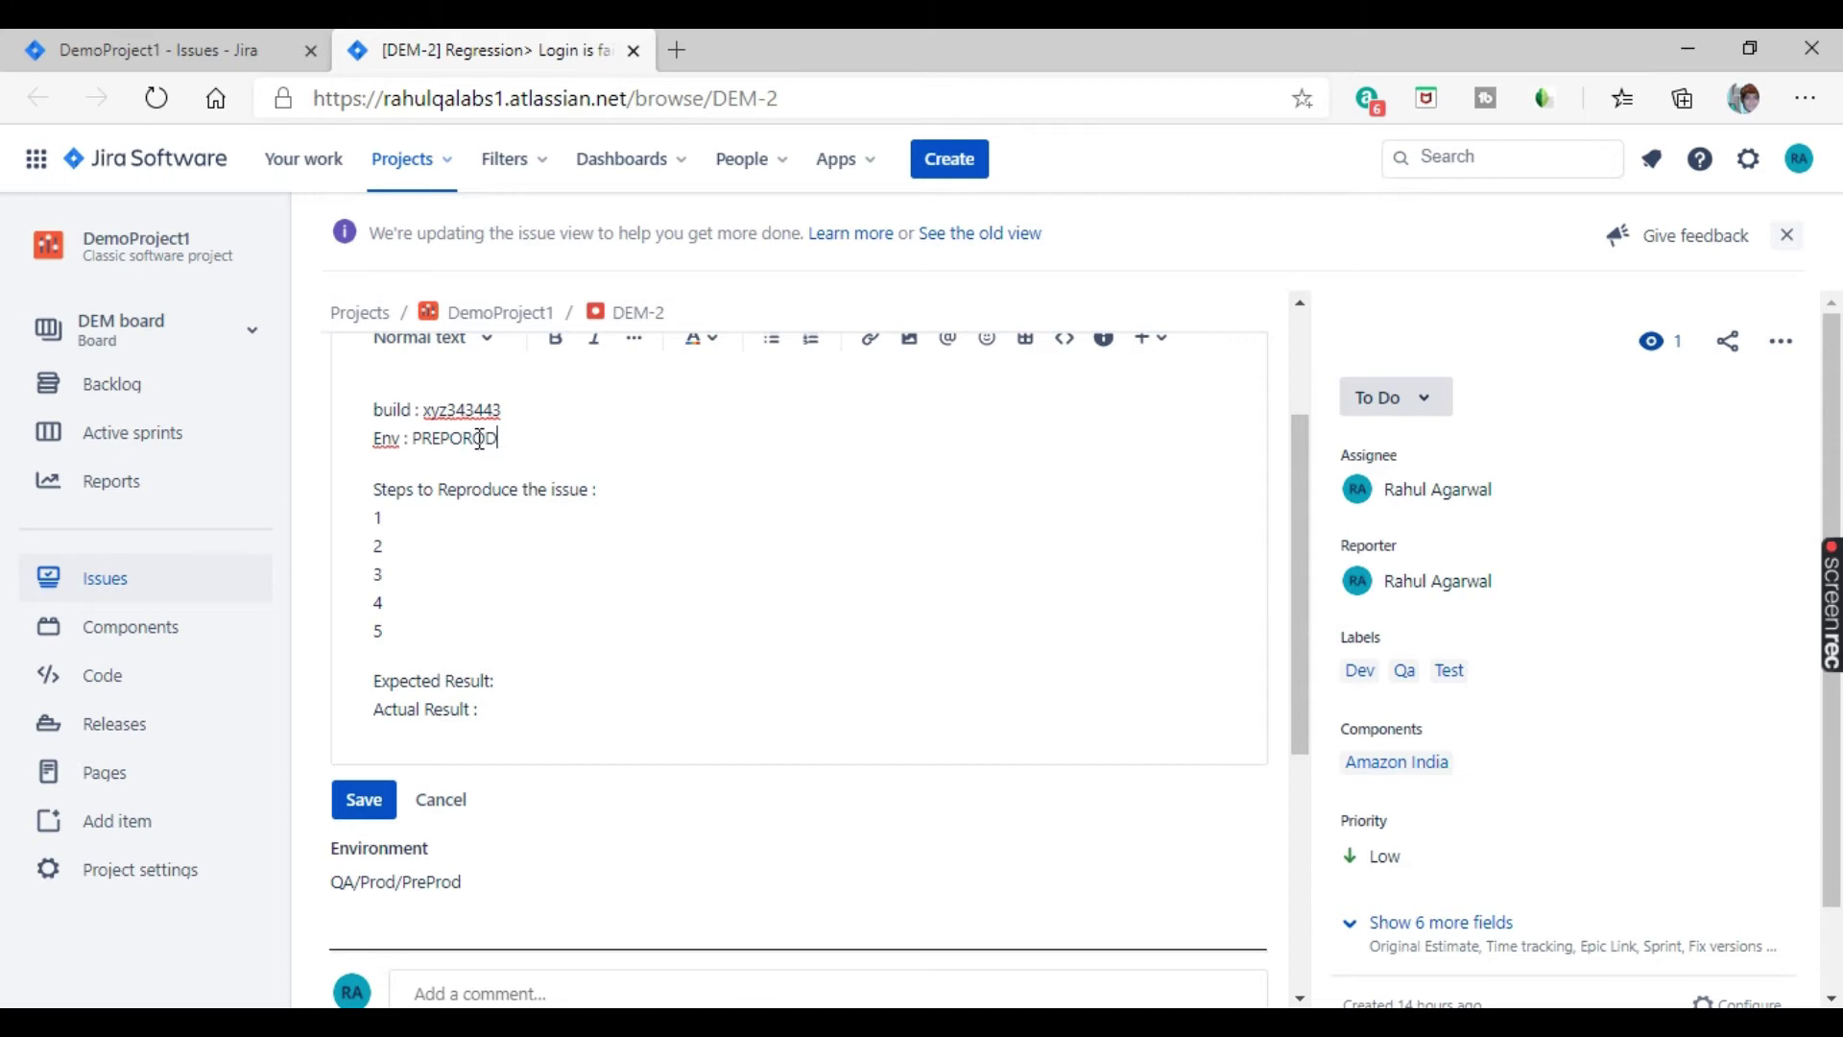
{"action": "key", "text": "BackSpace"}
{"action": "key", "text": "BackSpace"}
{"action": "key", "text": "BackSpace"}
{"action": "key", "text": "BackSpace"}
{"action": "type", "text": "ROD"}
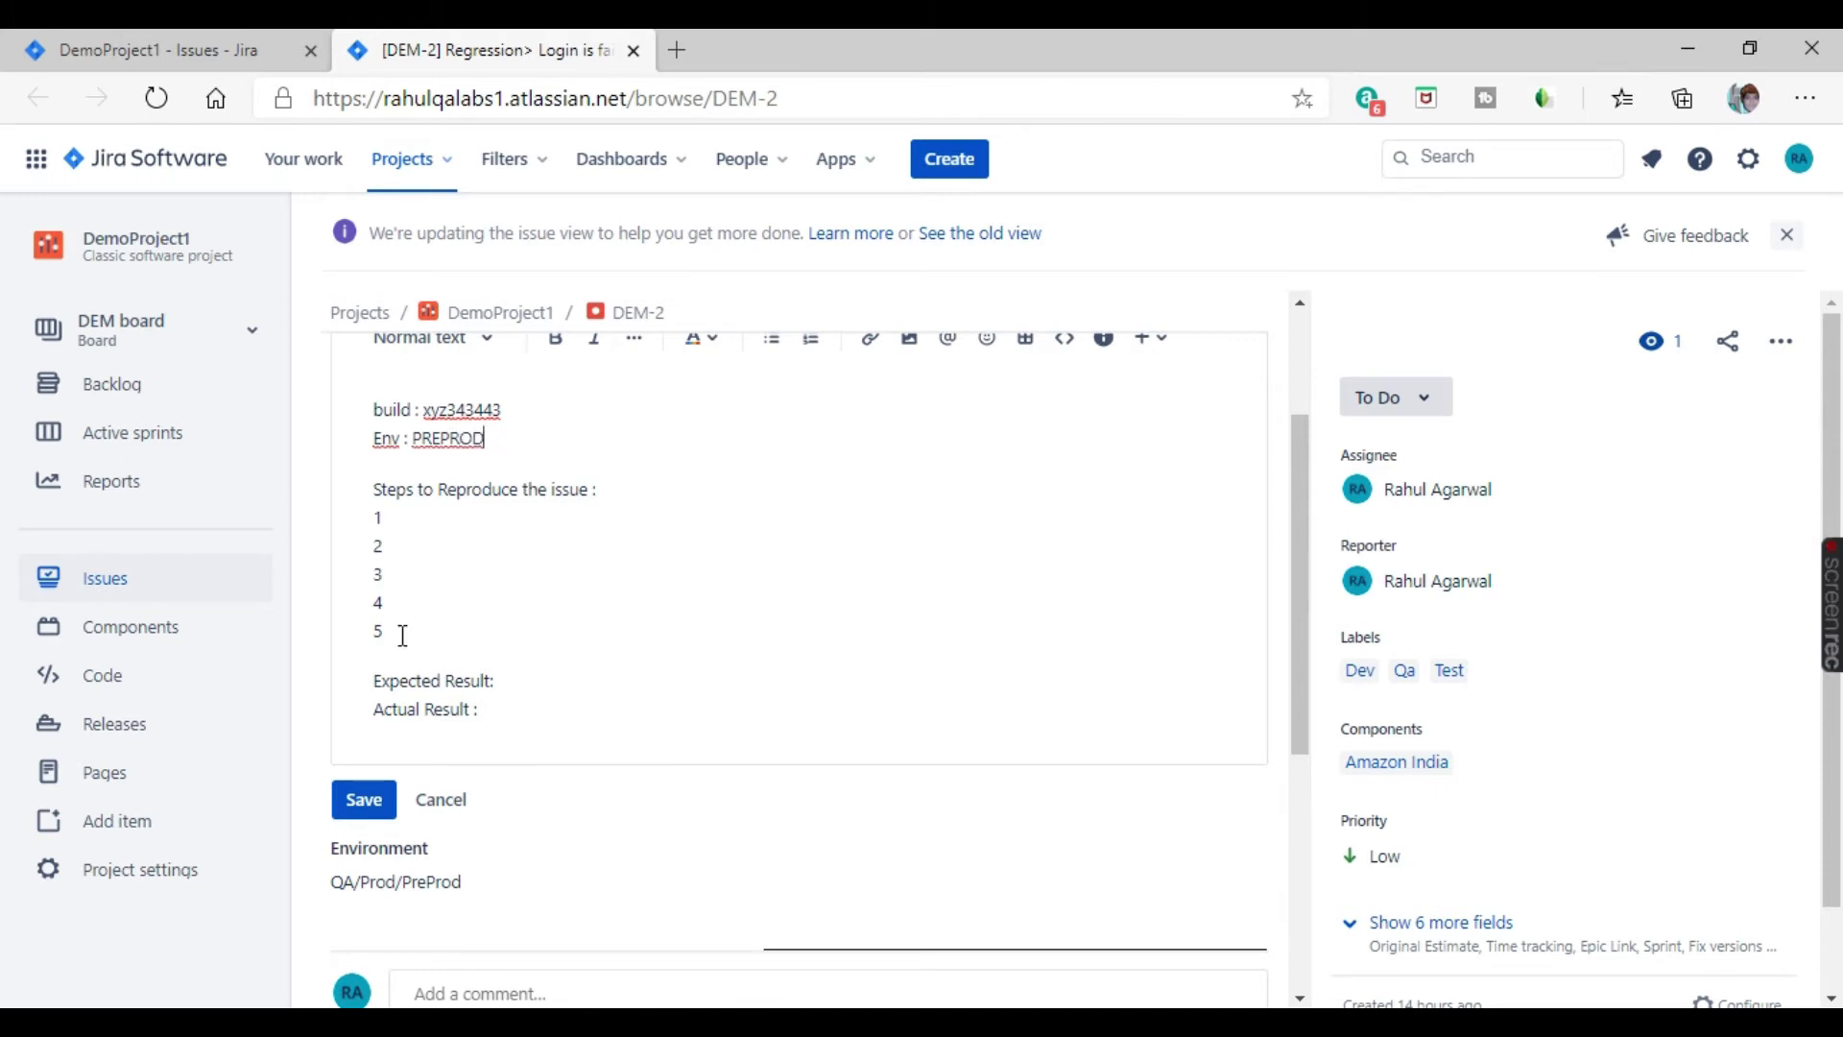
Add steps 6 and 7 to the reproduction steps in the description and save it
{"action": "key", "text": "Return"}
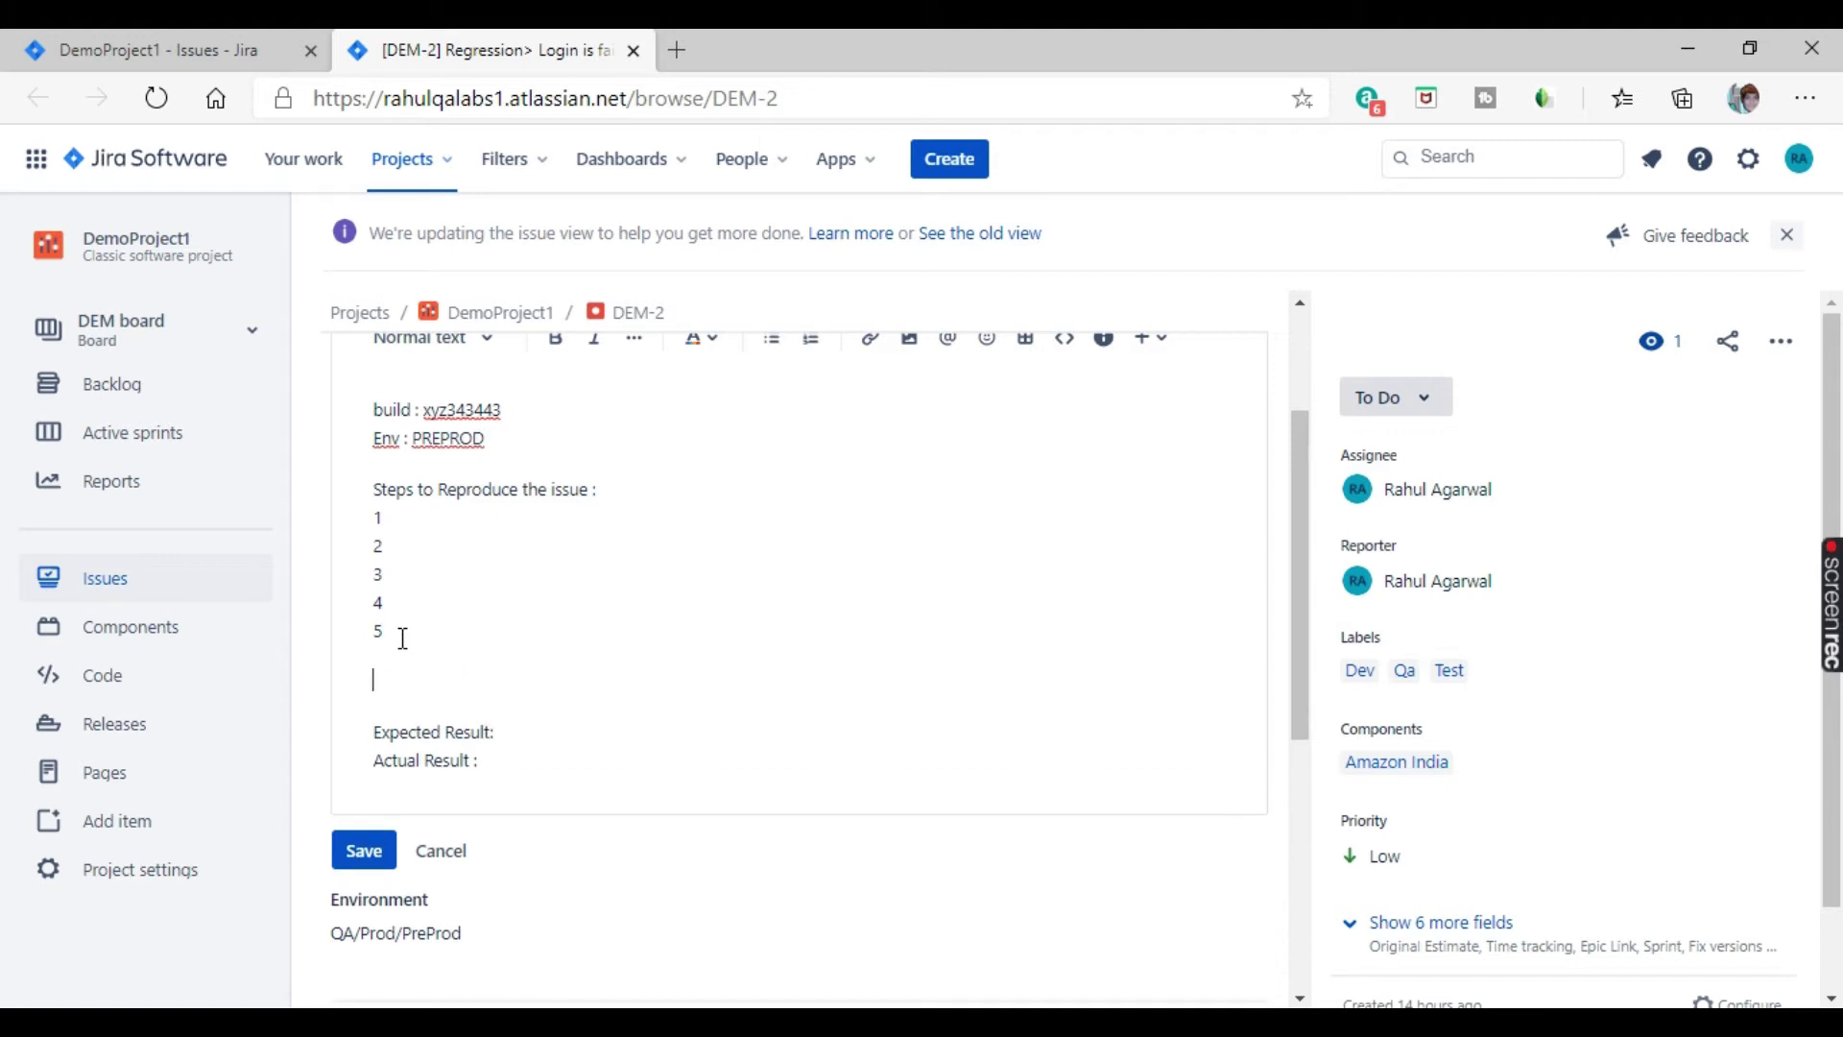
{"action": "type", "text": "6"}
{"action": "key", "text": "Return"}
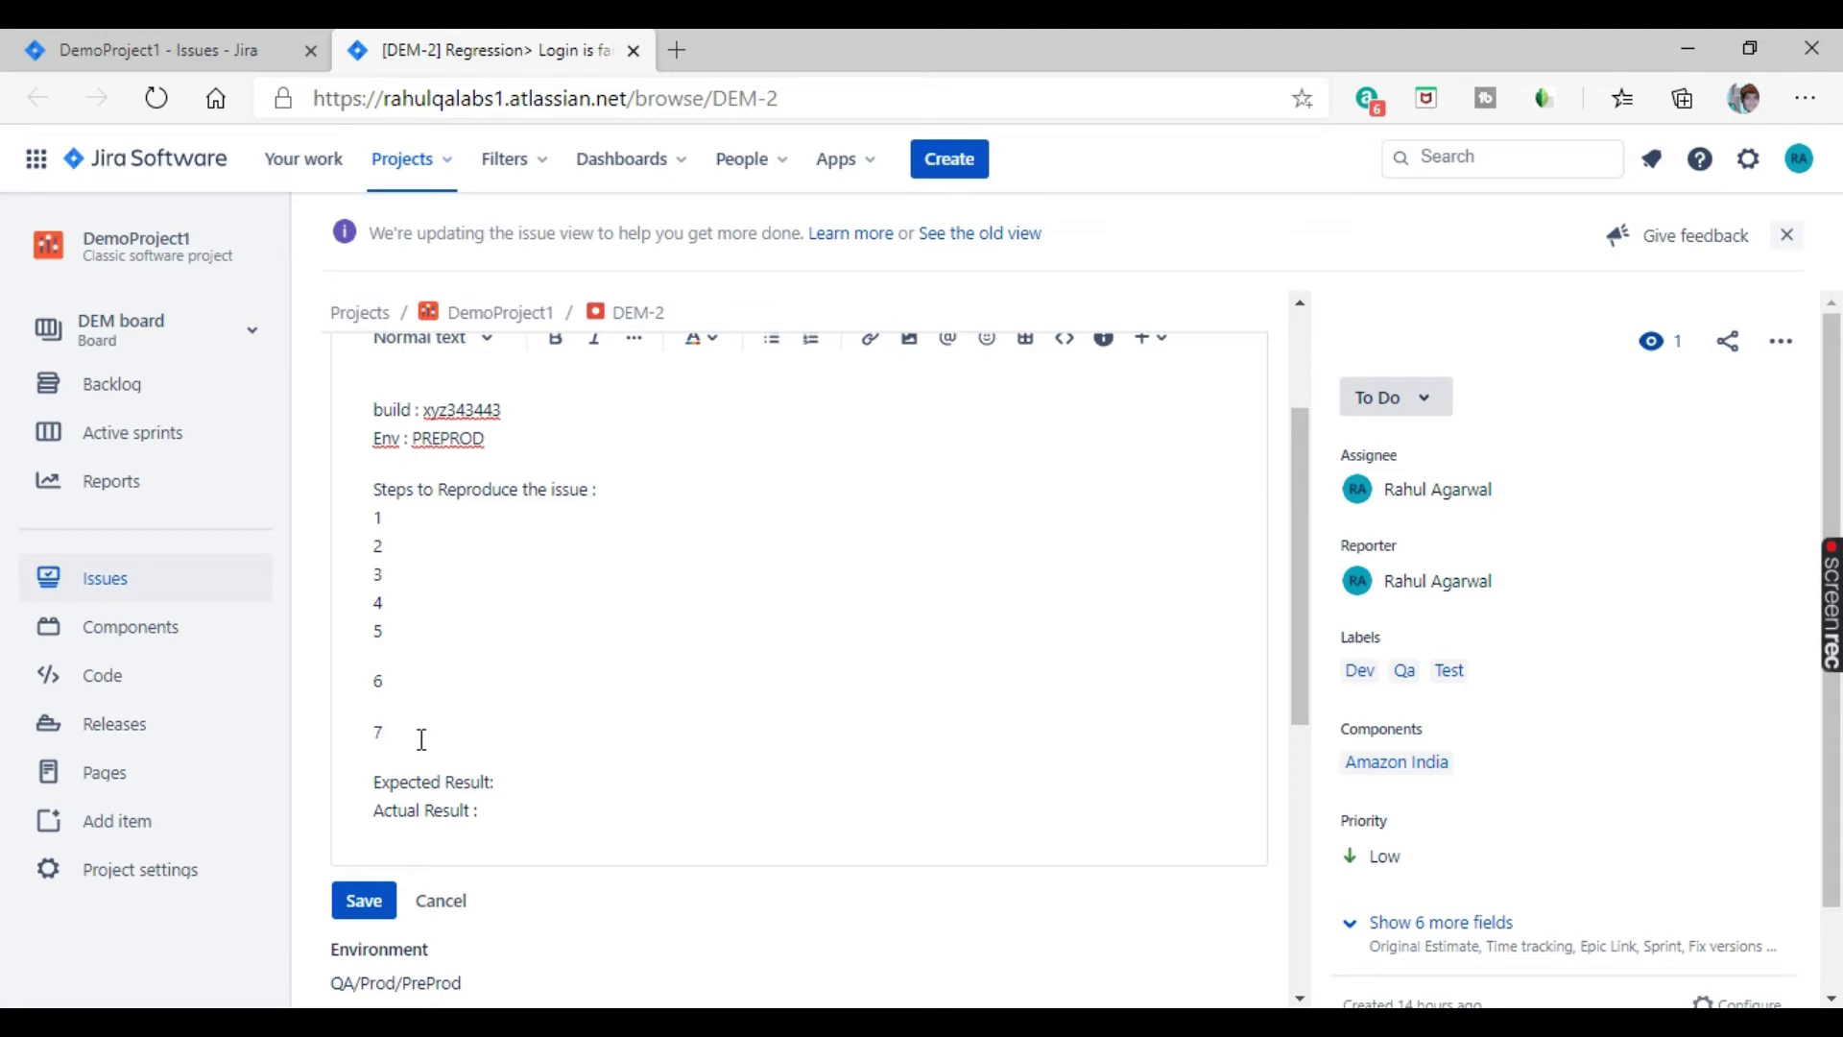
{"action": "left_click_drag", "start_coordinate": [421, 739], "coordinate": [361, 585]}
{"action": "left_click", "coordinate": [723, 700]}
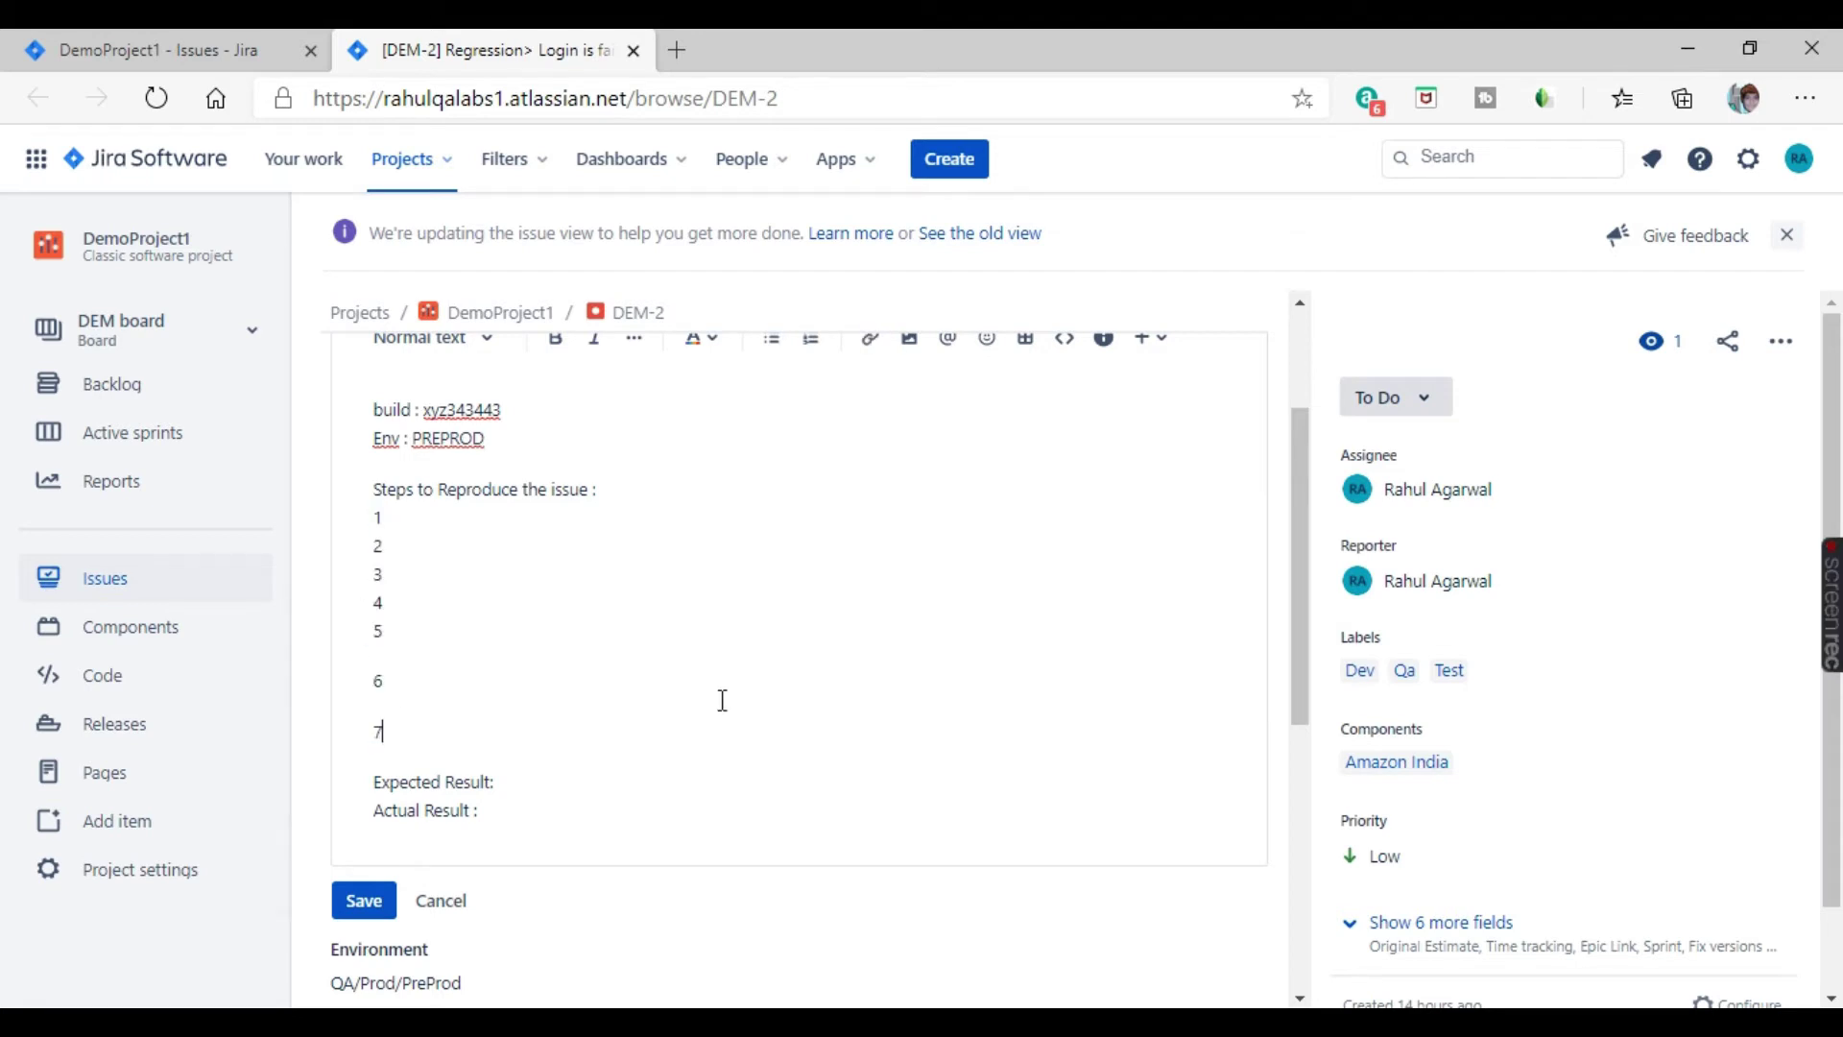
{"action": "scroll", "coordinate": [604, 569], "scroll_direction": "down", "scroll_amount": 1}
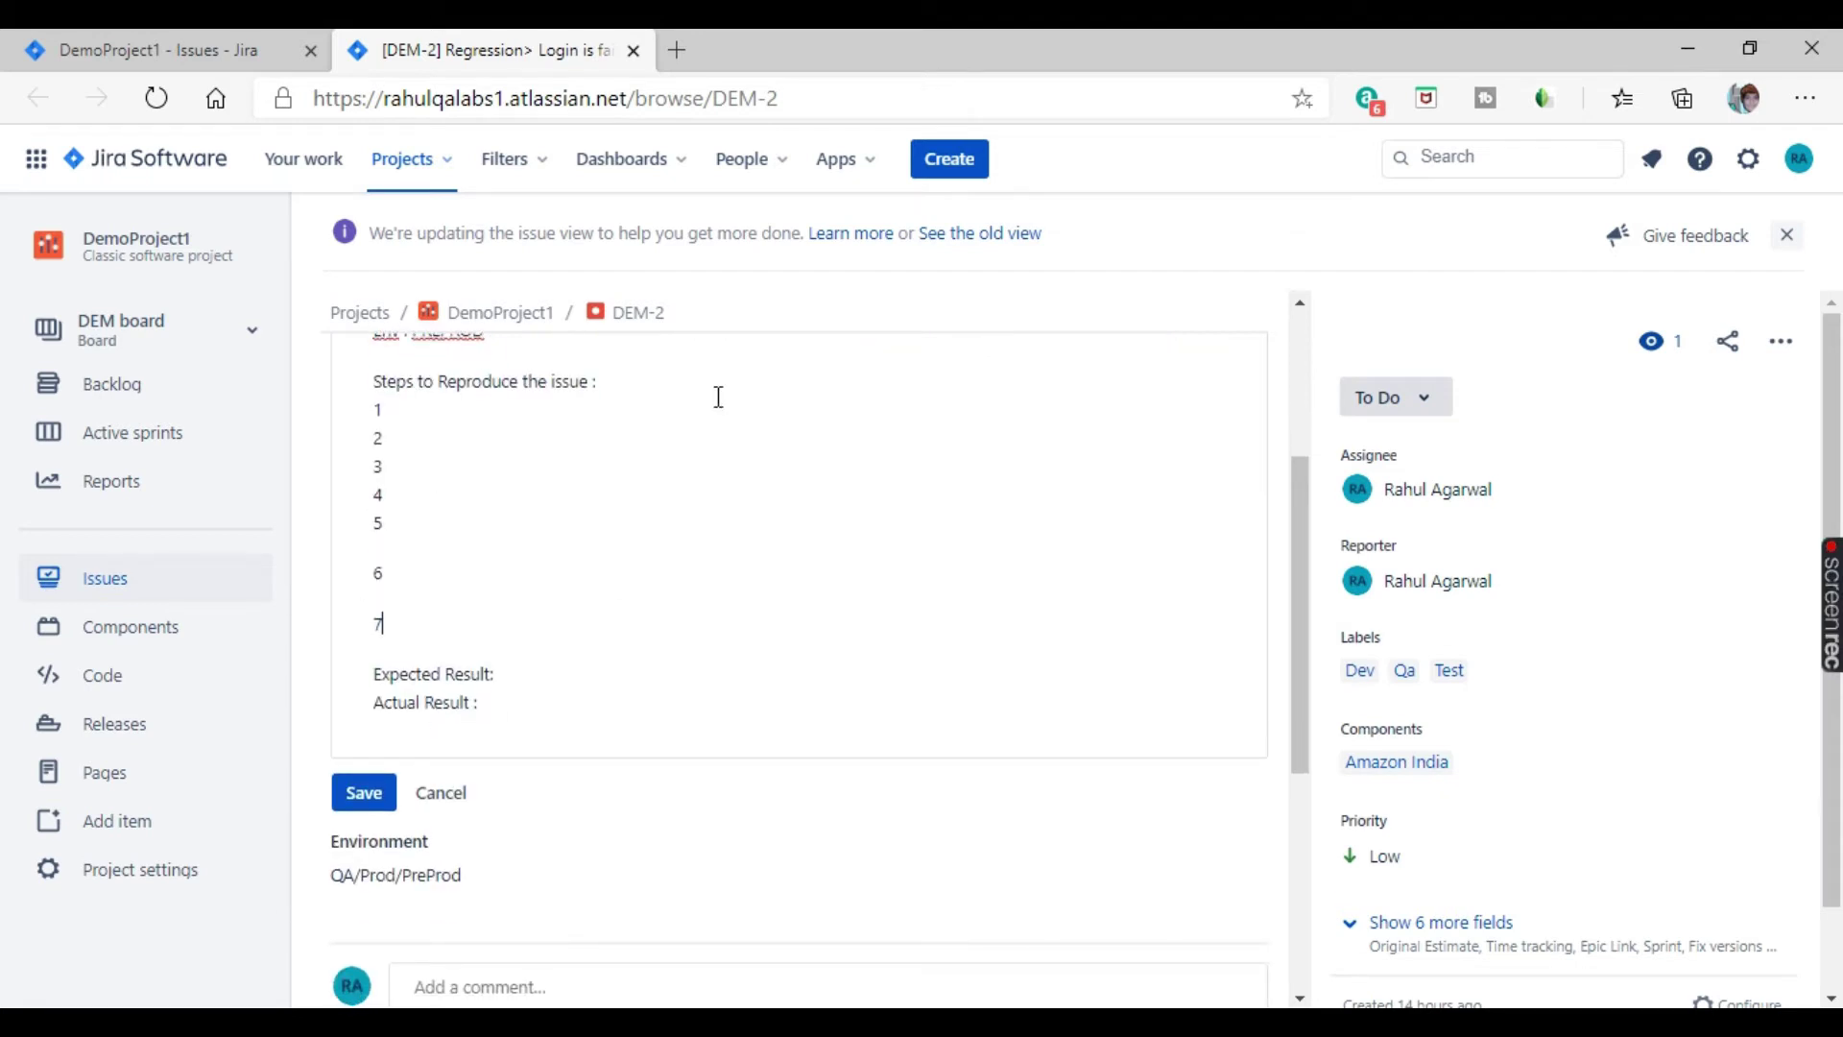
{"action": "scroll", "coordinate": [683, 544], "scroll_direction": "down", "scroll_amount": 1}
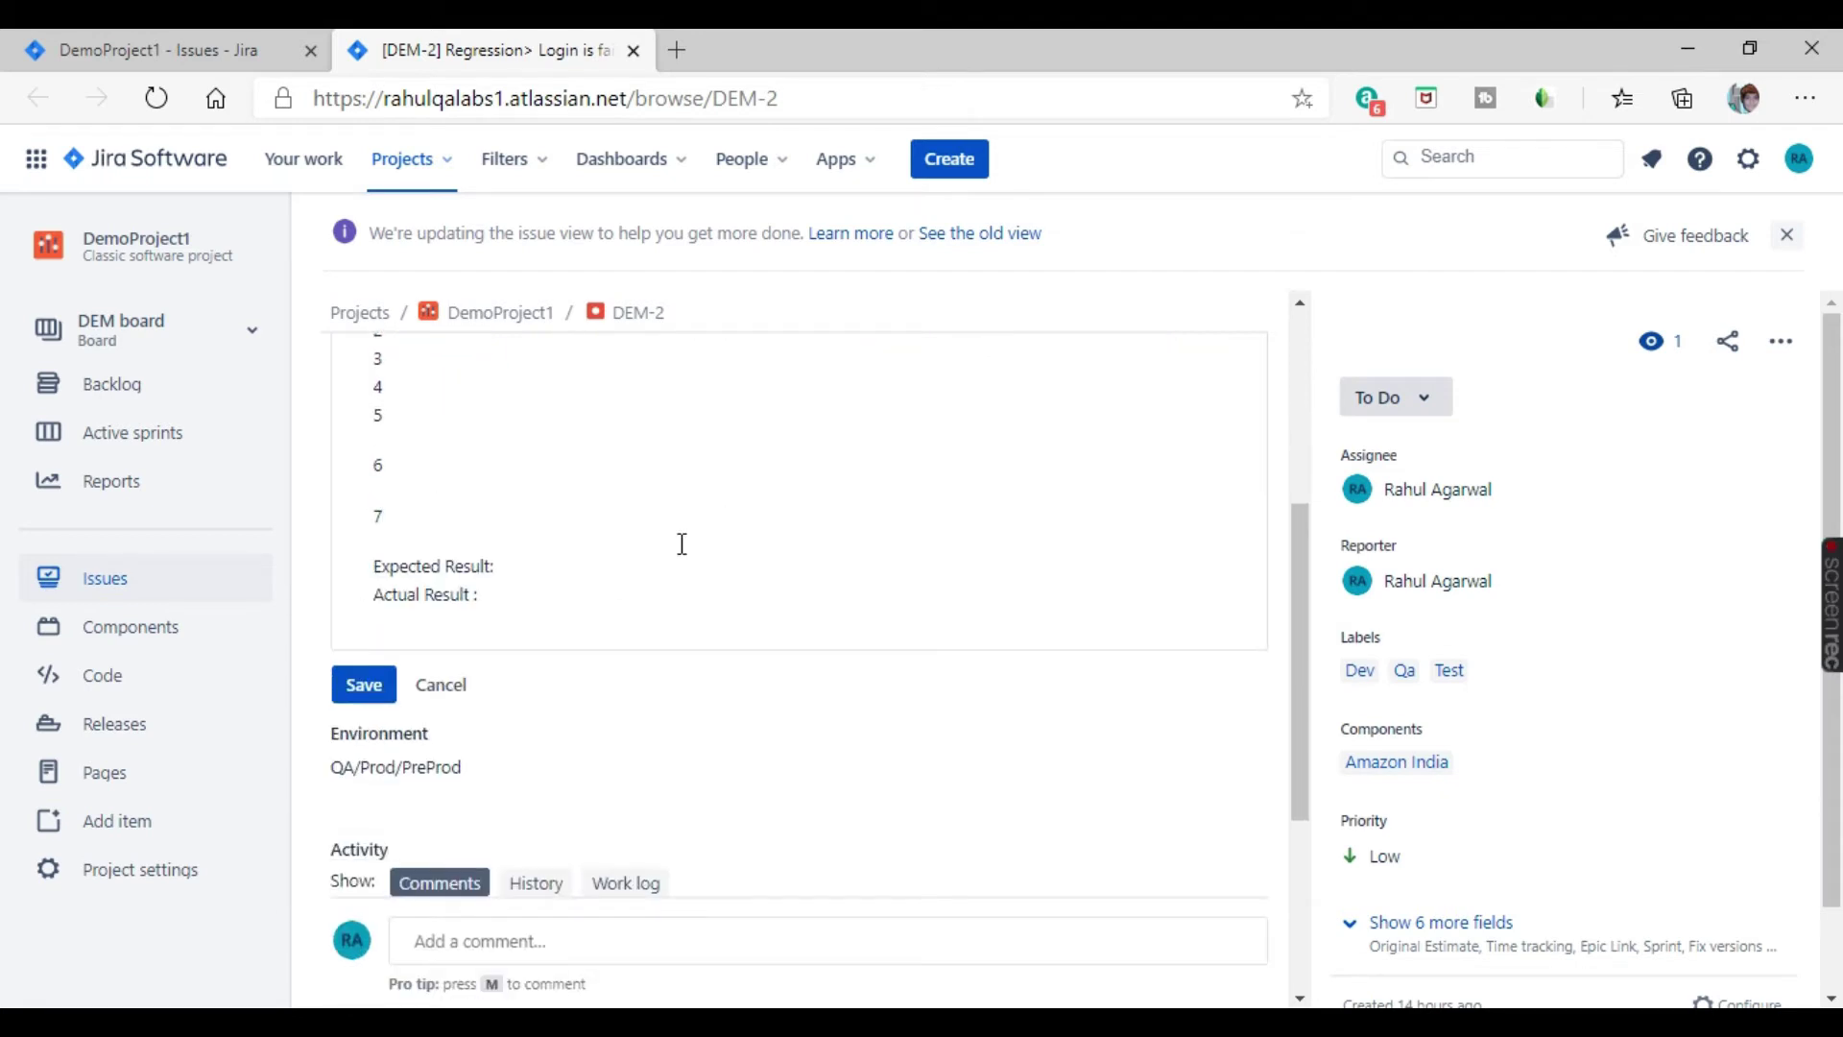
{"action": "left_click", "coordinate": [374, 707]}
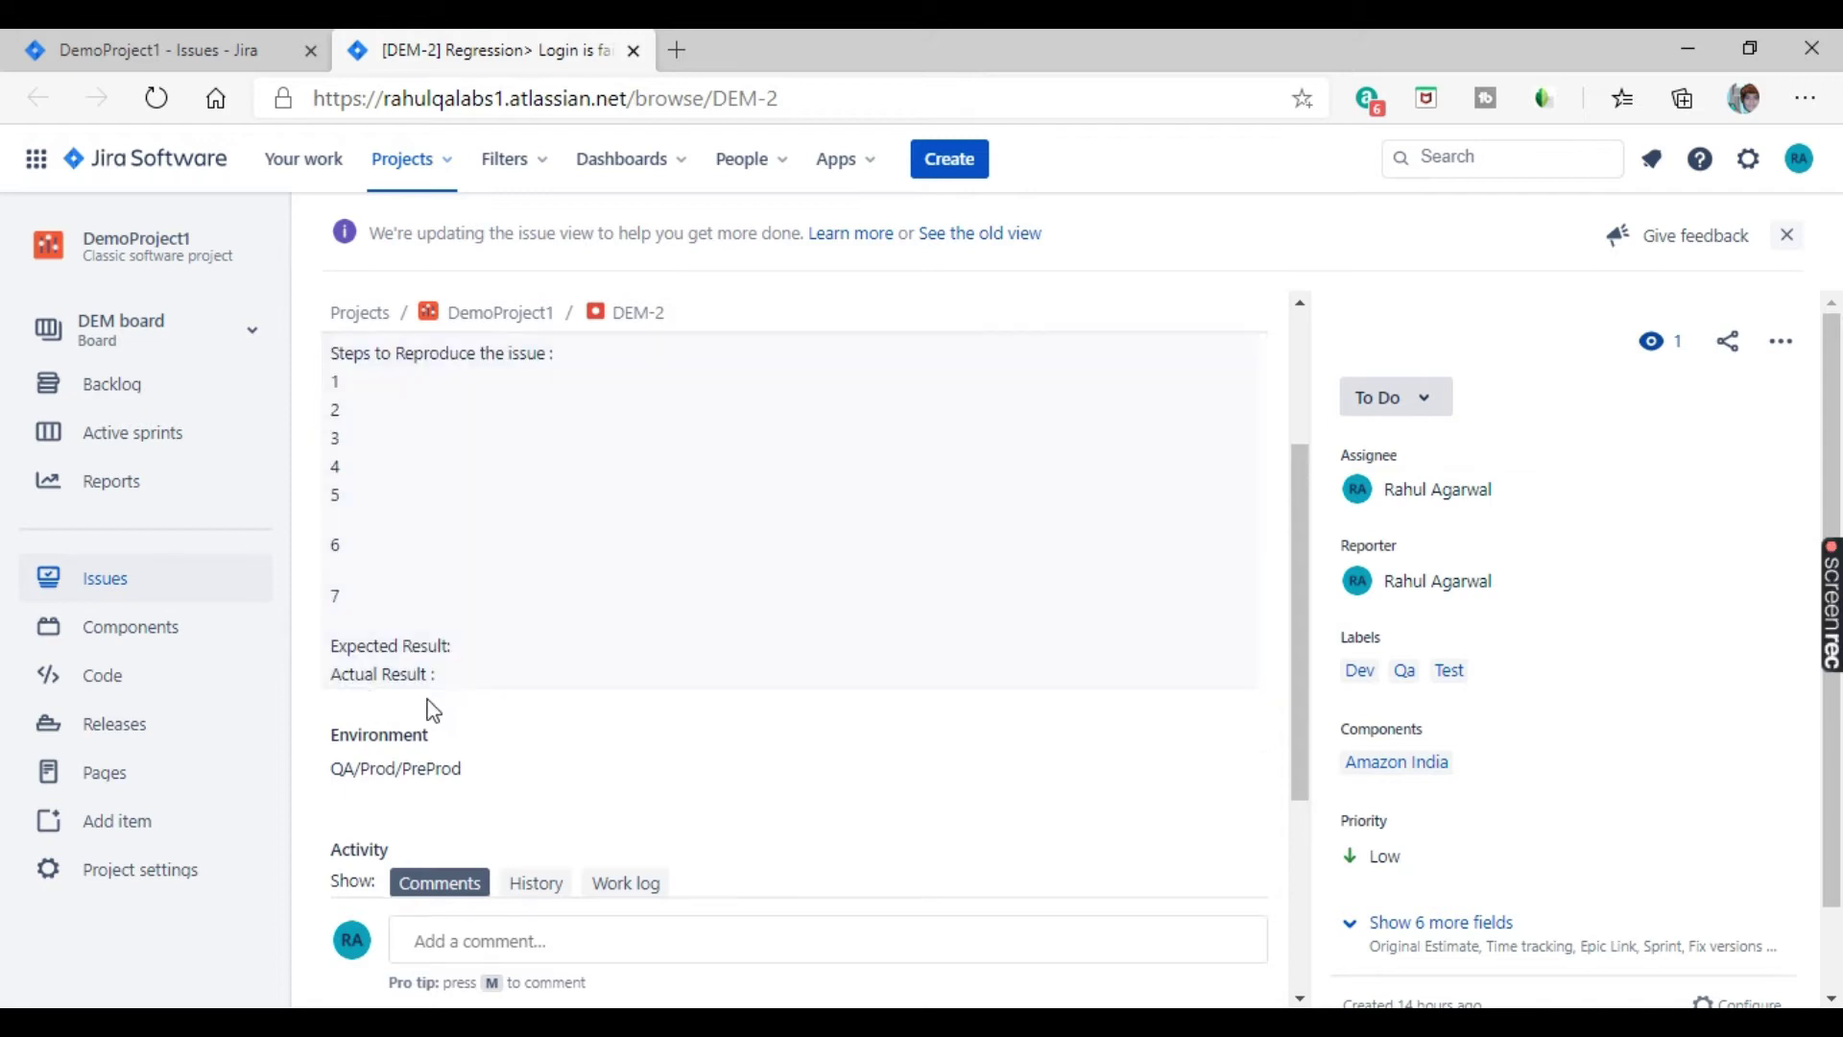
Edit the second comment on the issue, replacing the "1" with "test demo", and save it
{"action": "scroll", "coordinate": [747, 728], "scroll_direction": "up", "scroll_amount": 3}
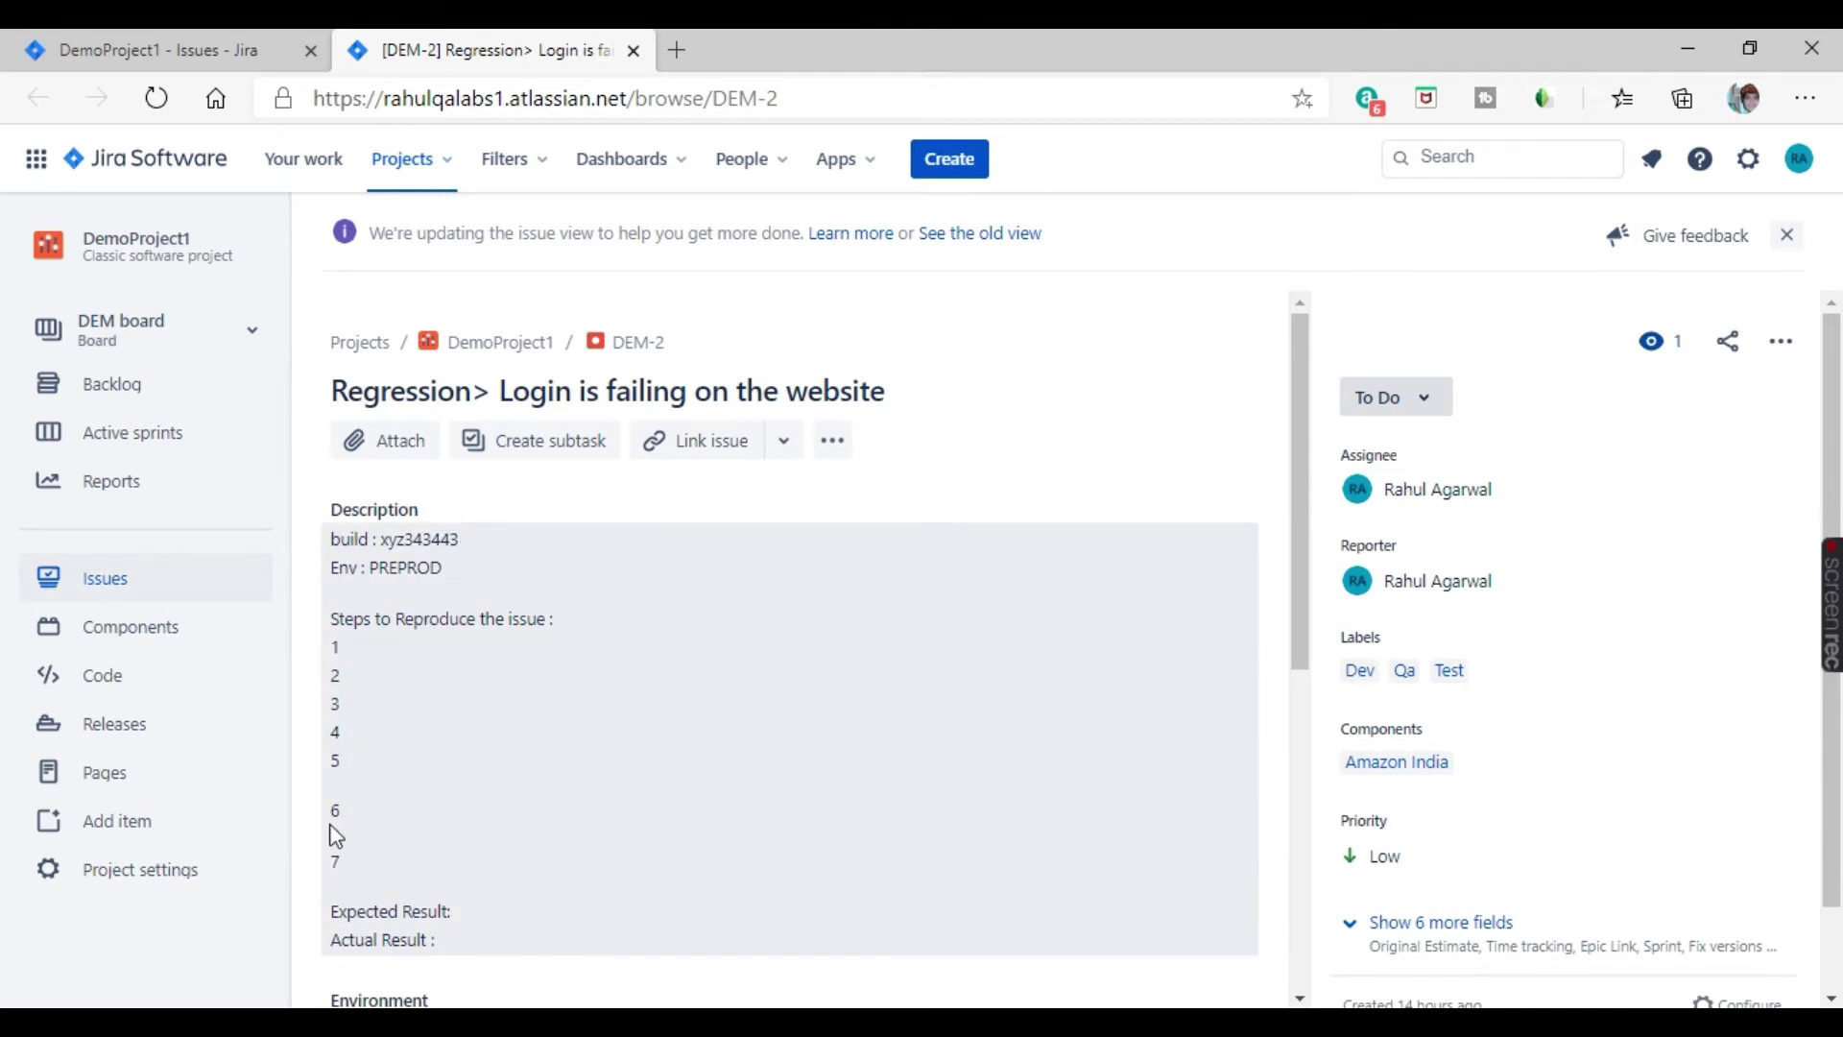
{"action": "scroll", "coordinate": [908, 907], "scroll_direction": "down", "scroll_amount": 2}
{"action": "scroll", "coordinate": [779, 698], "scroll_direction": "down", "scroll_amount": 5}
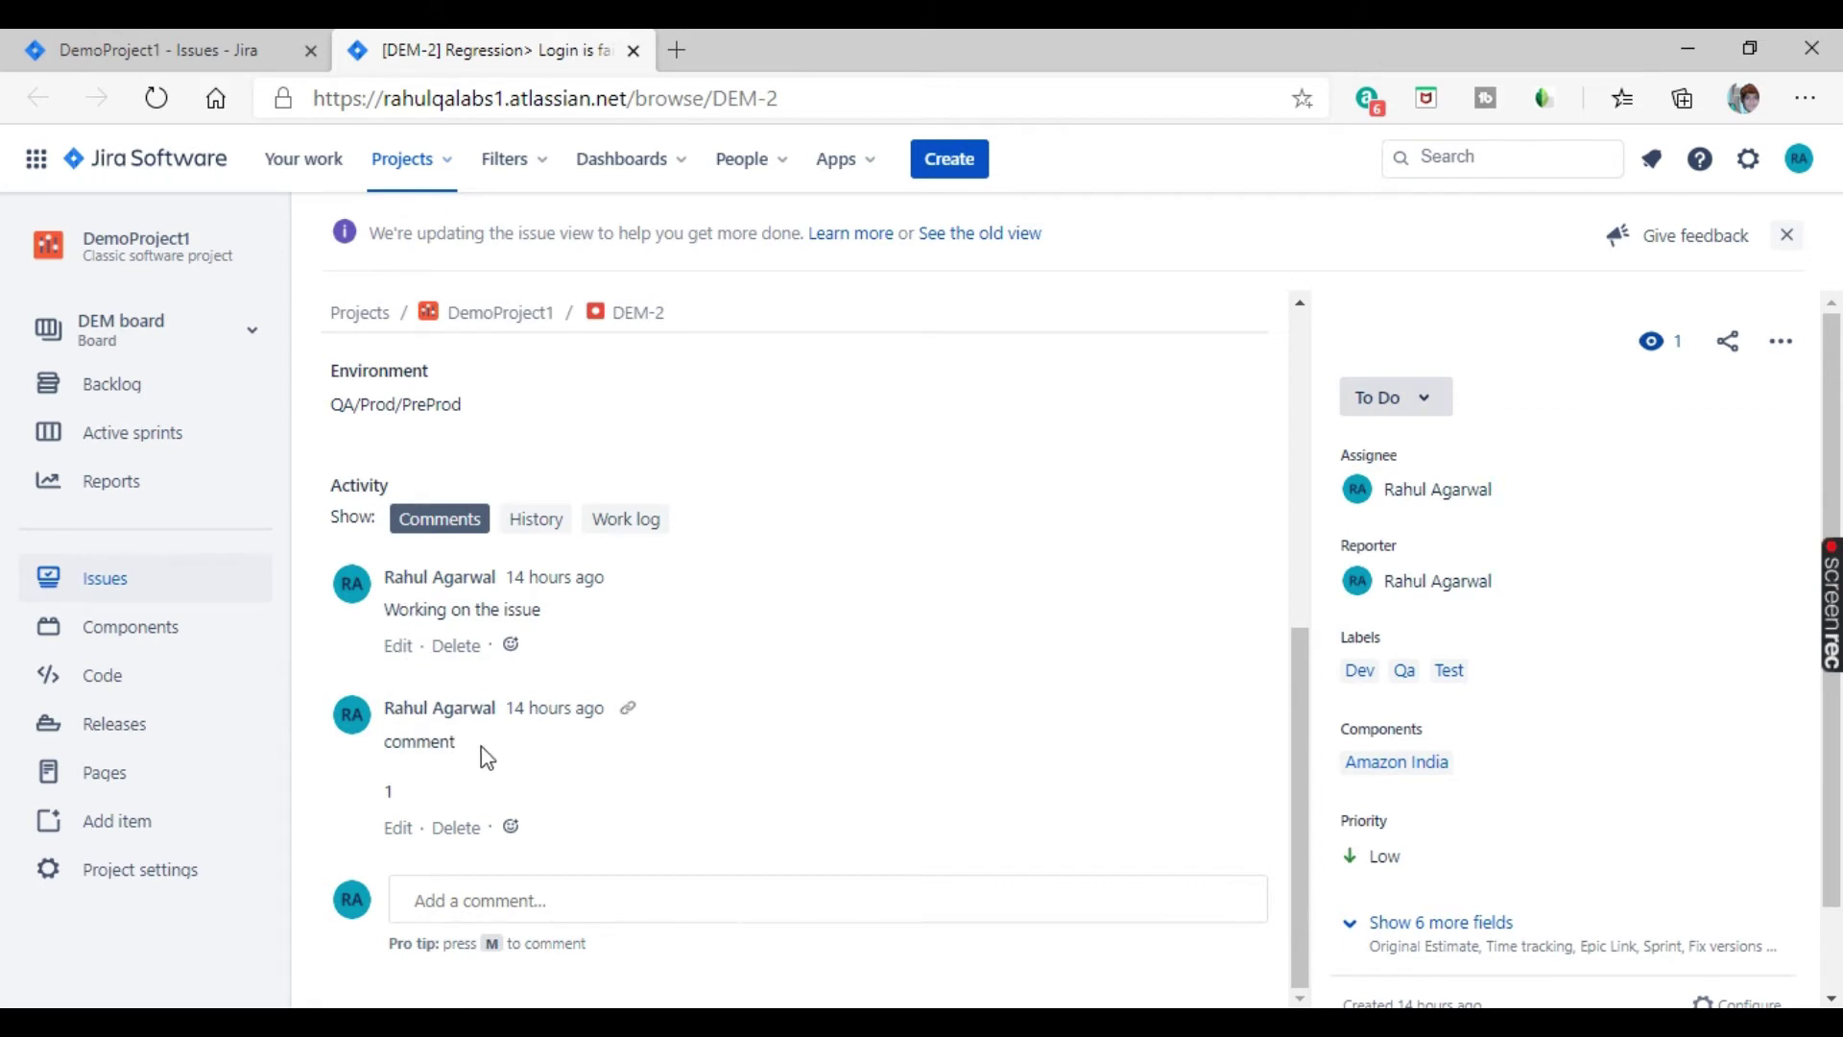
{"action": "left_click_drag", "start_coordinate": [423, 746], "coordinate": [380, 741]}
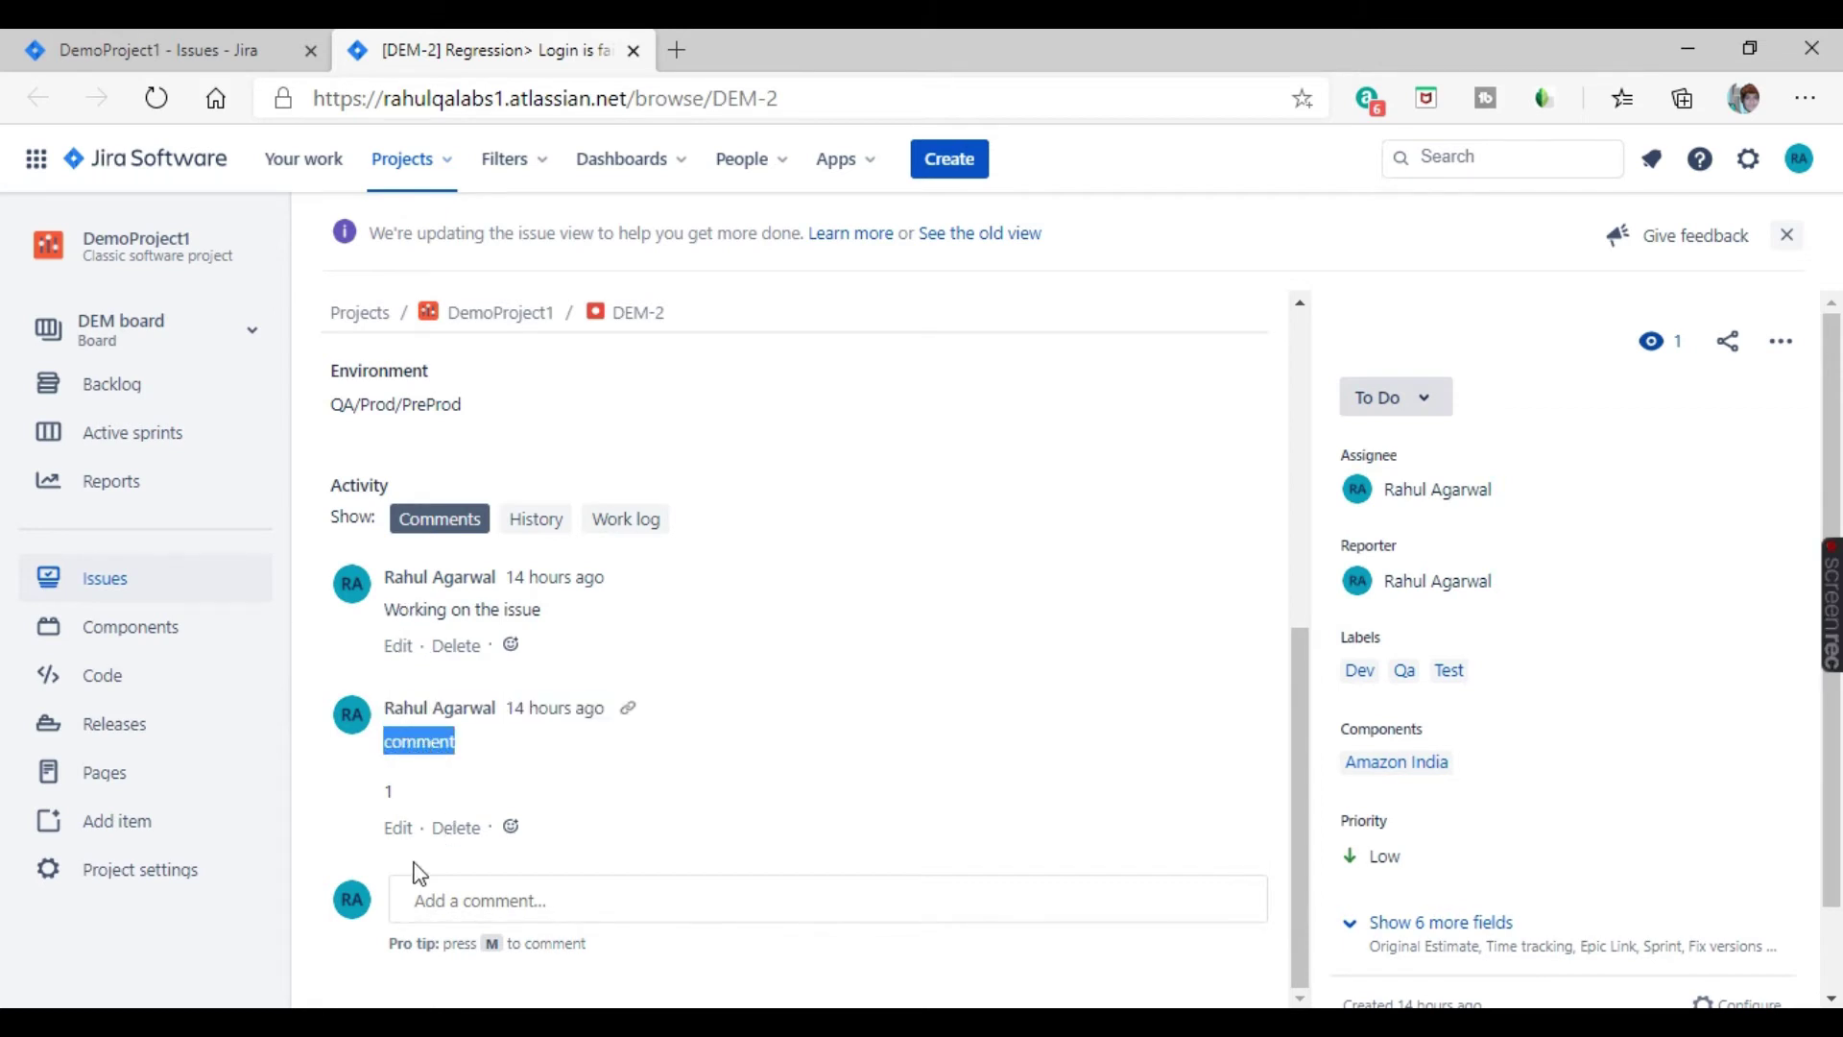
{"action": "left_click", "coordinate": [389, 839]}
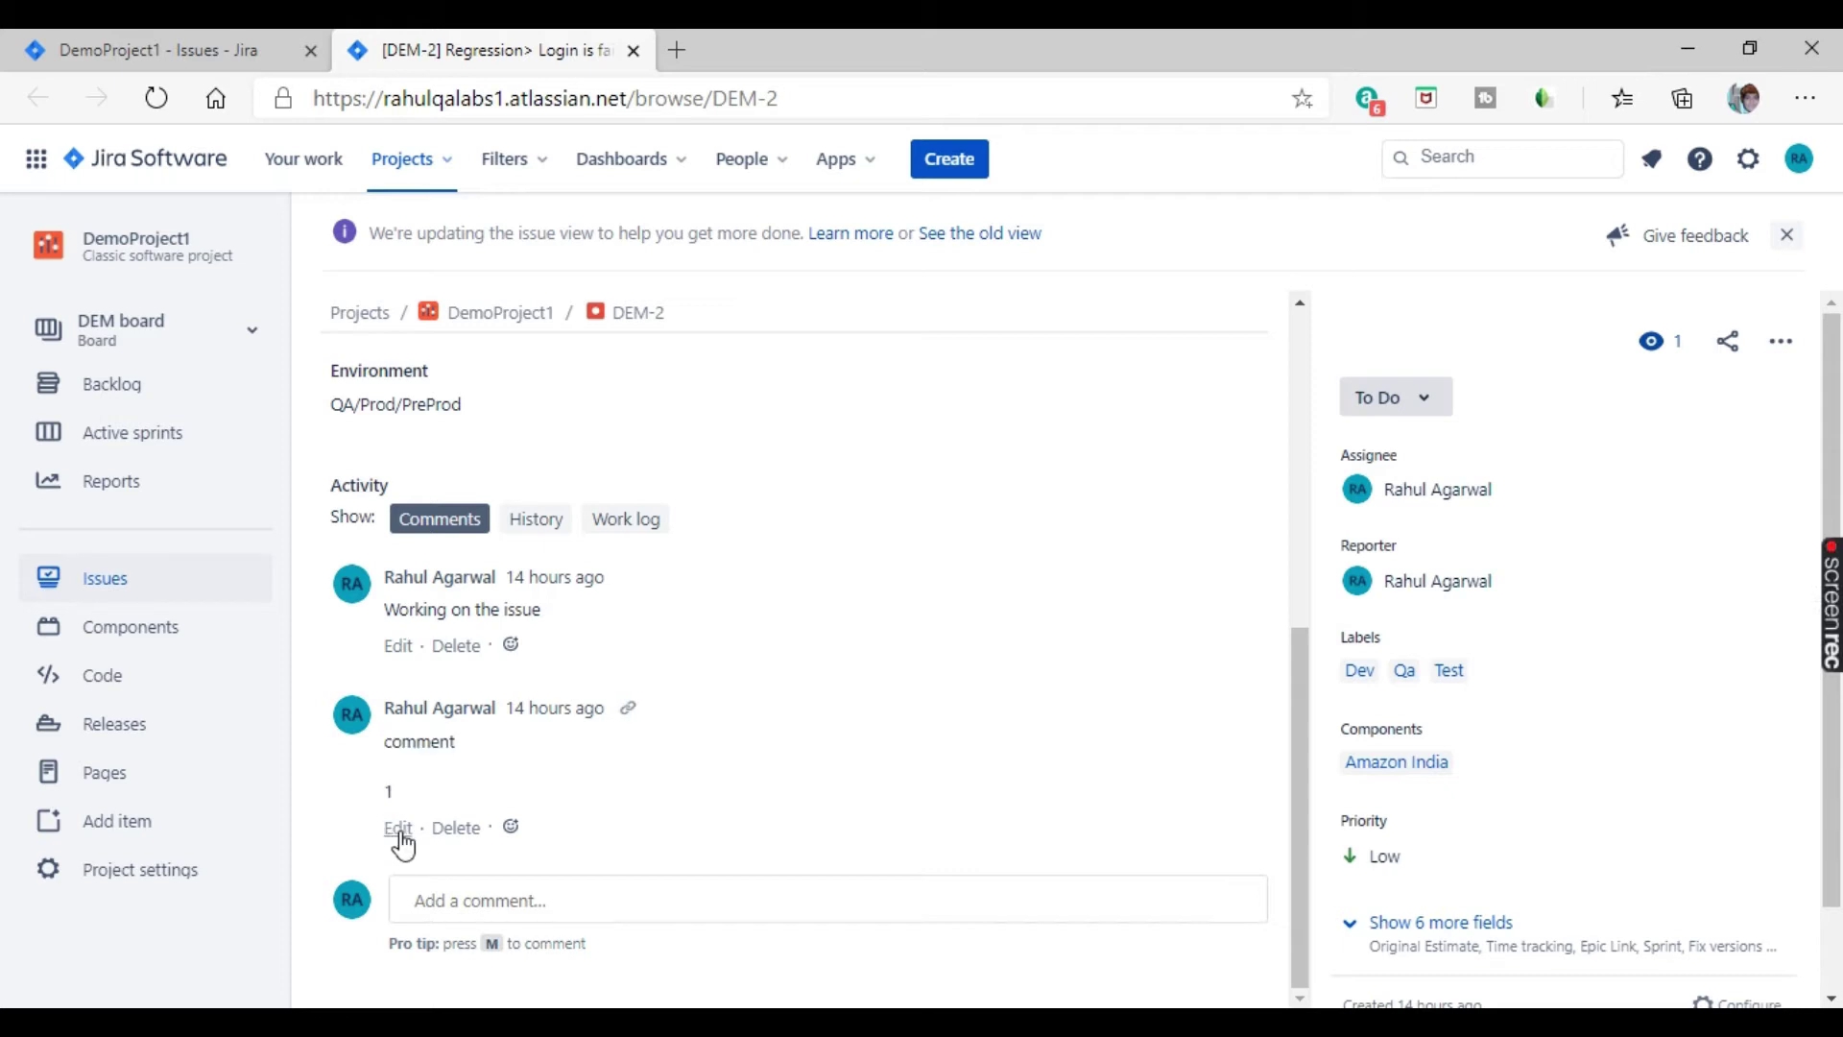
{"action": "left_click", "coordinate": [399, 830]}
{"action": "scroll", "coordinate": [630, 624], "scroll_direction": "down", "scroll_amount": 2}
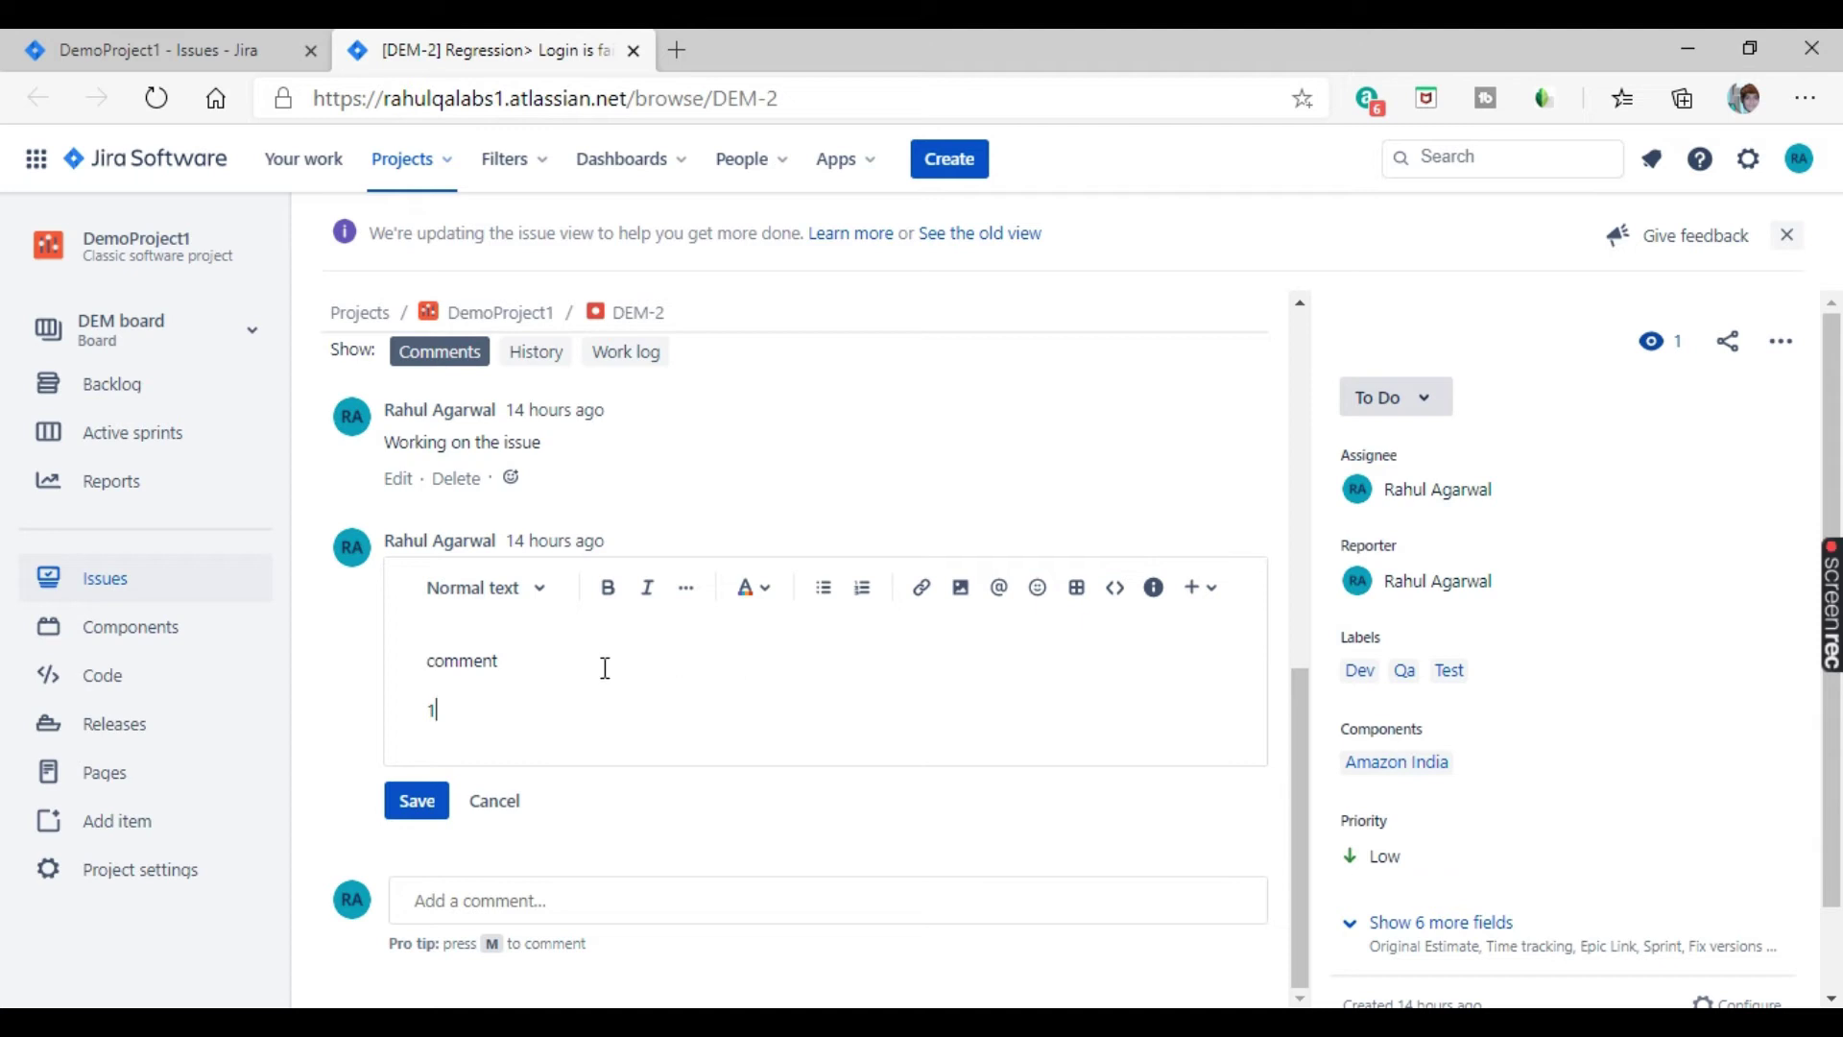
{"action": "key", "text": "BackSpace"}
{"action": "type", "text": "test demo"}
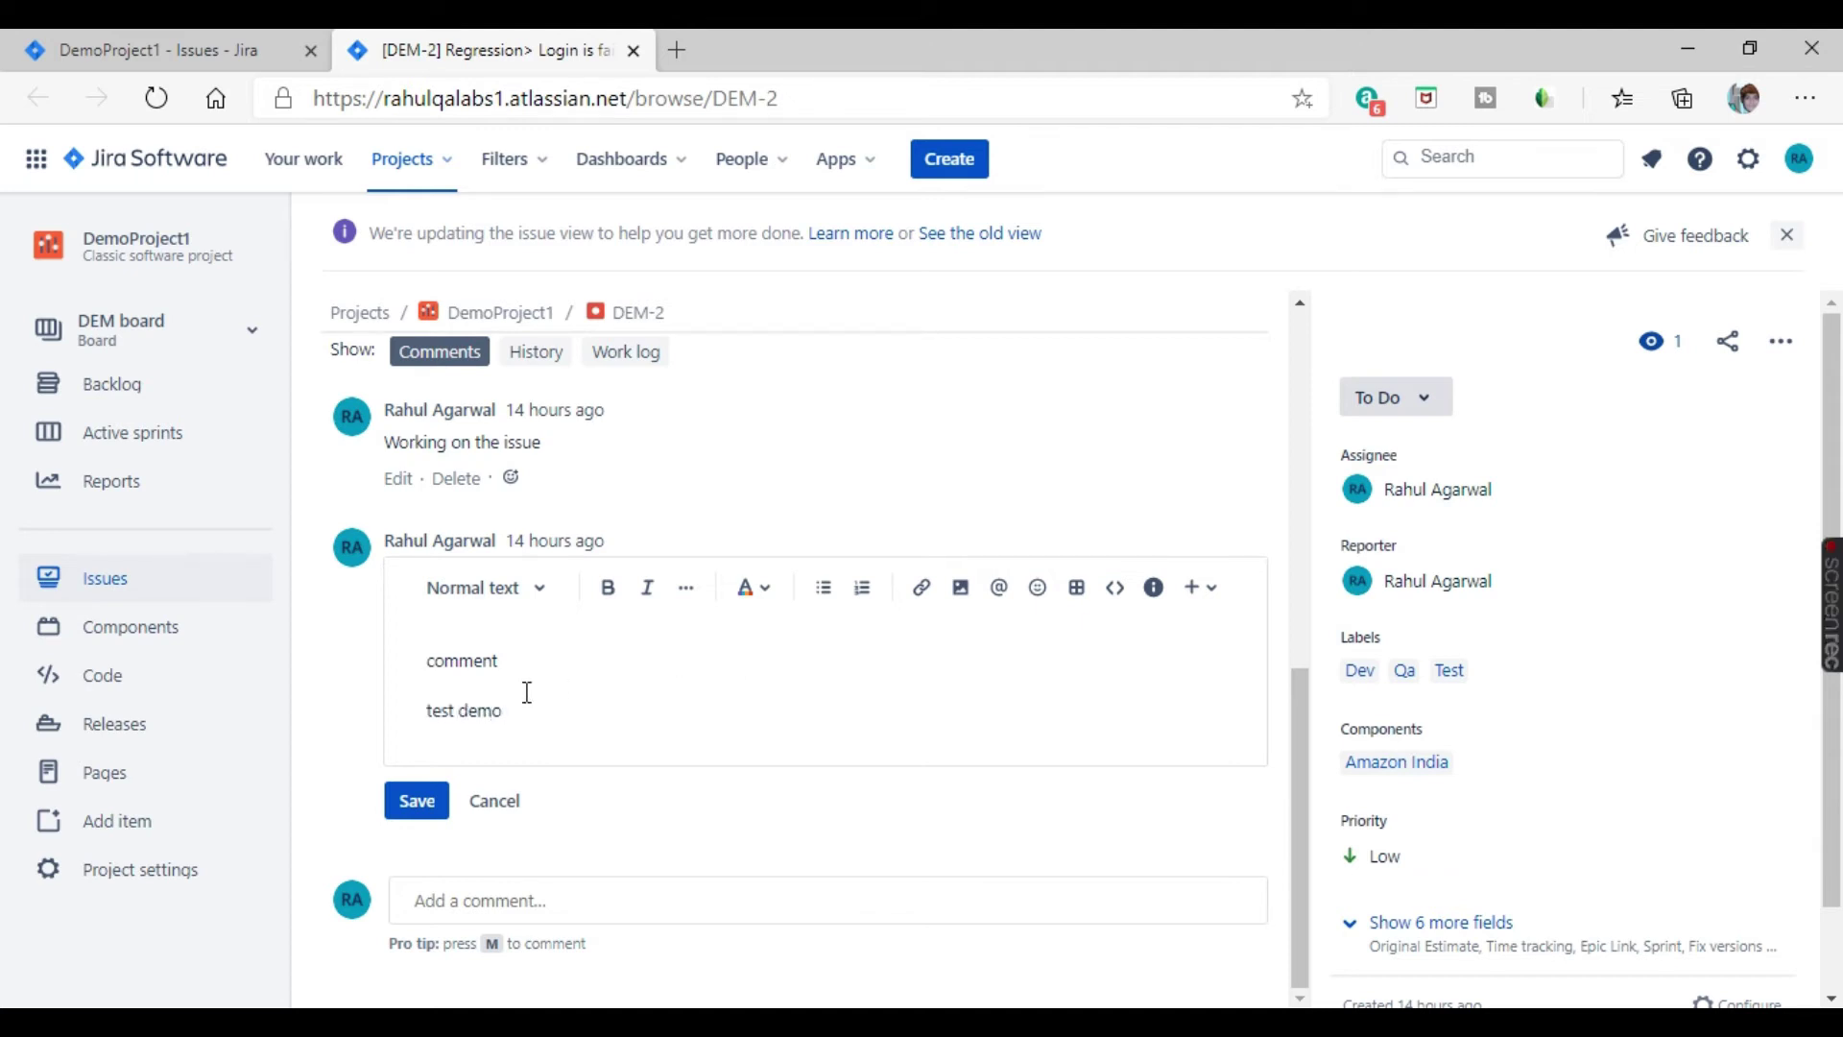
{"action": "left_click", "coordinate": [416, 802]}
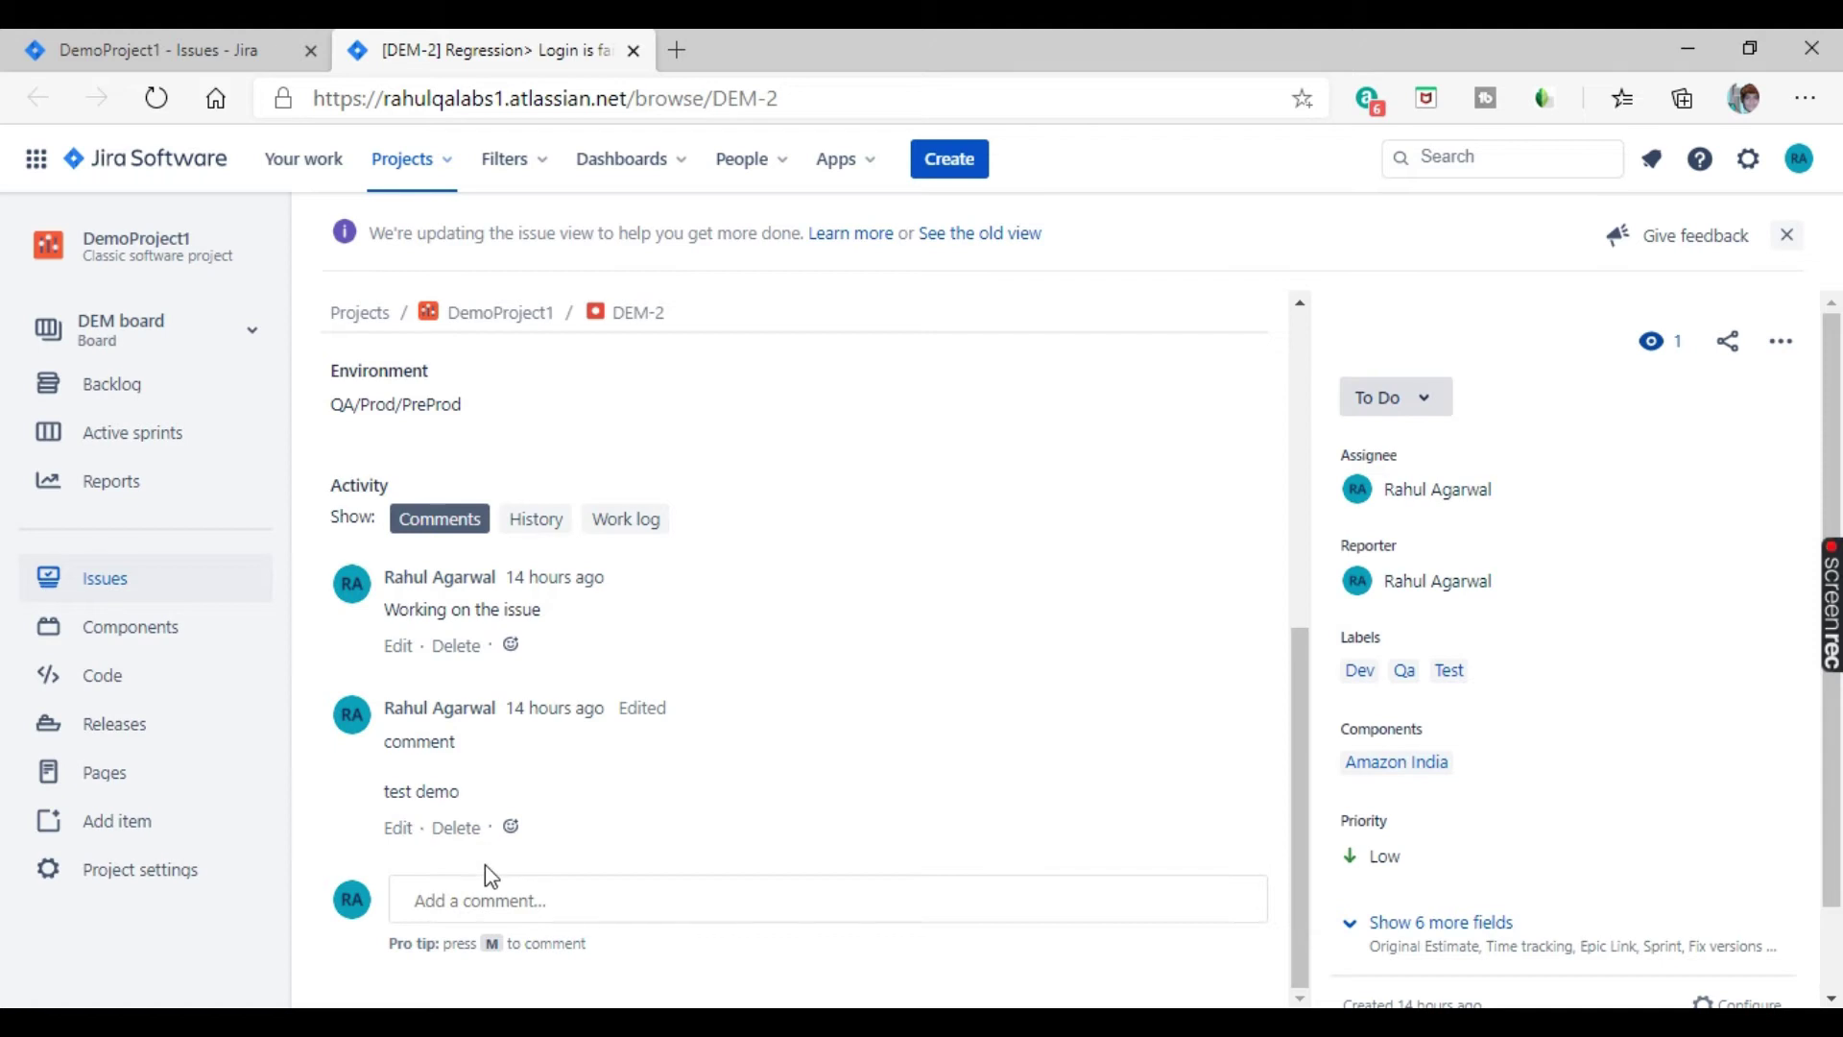
Assign the issue to the other user account offered and look through the available reporters without choosing one
{"action": "scroll", "coordinate": [670, 782], "scroll_direction": "up", "scroll_amount": 5}
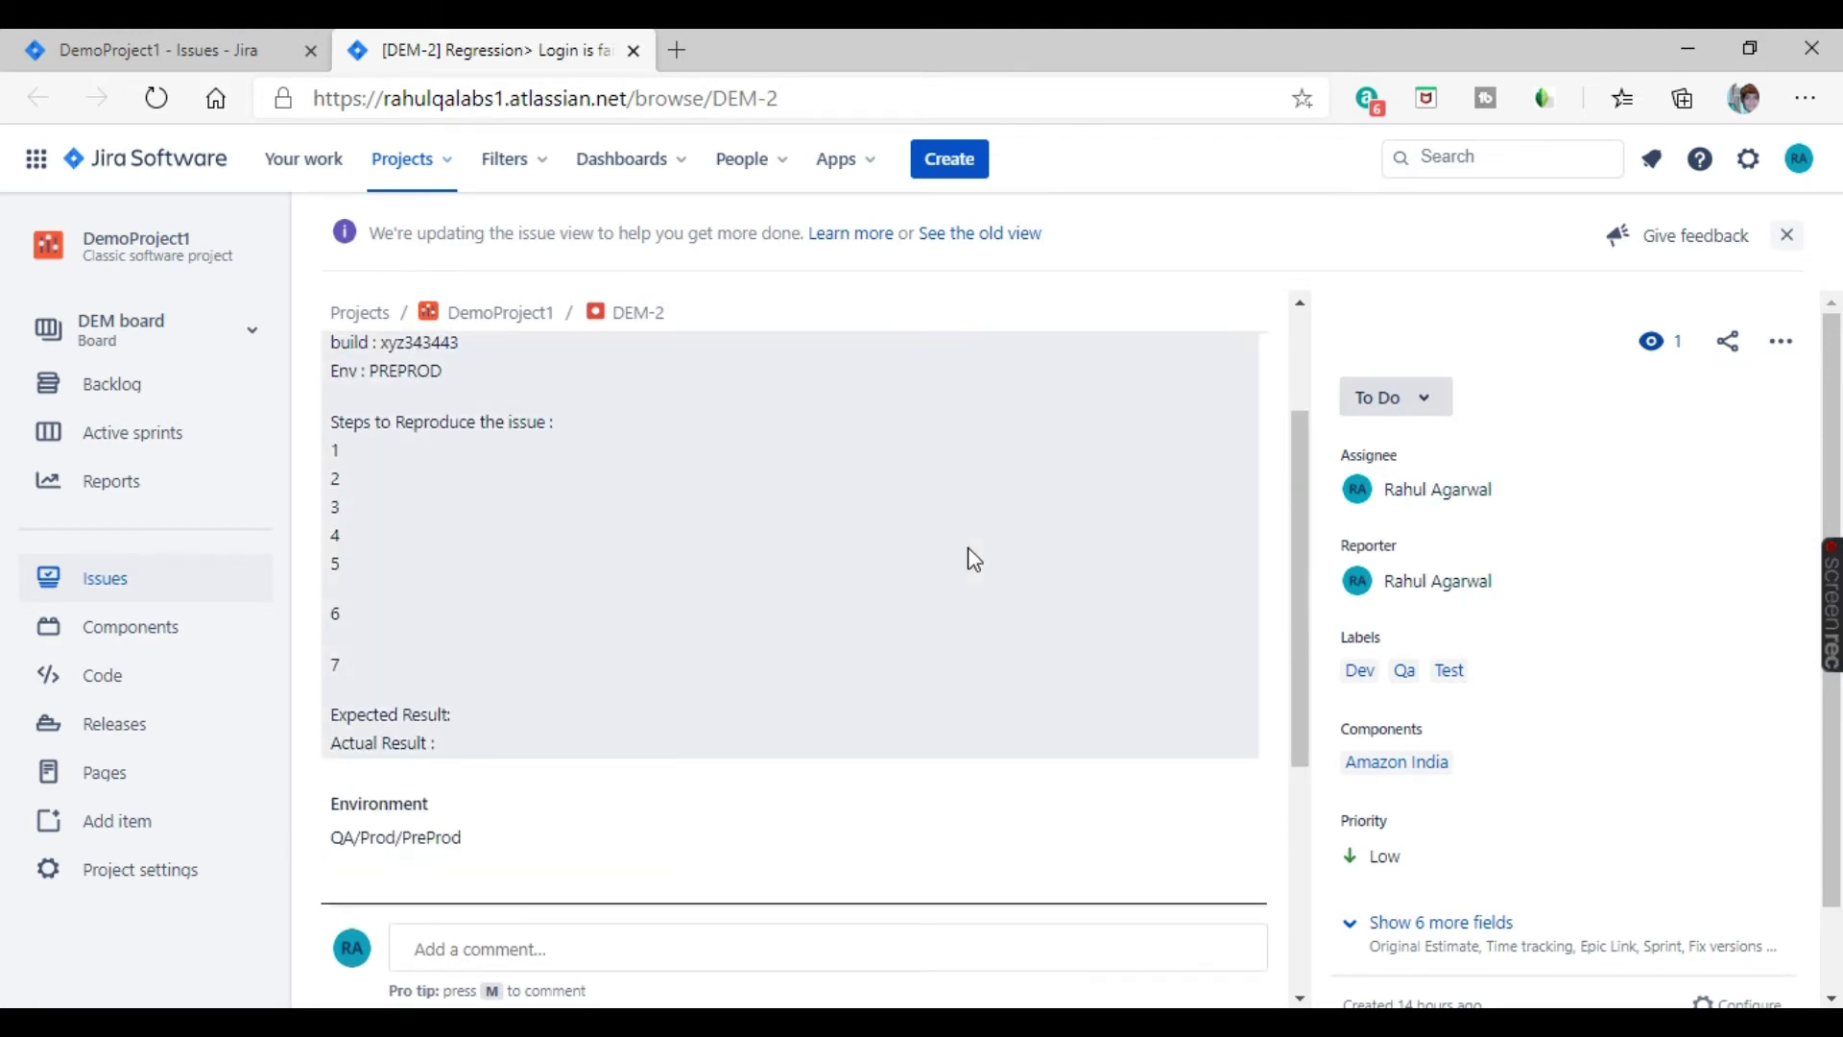
{"action": "left_click", "coordinate": [1477, 493]}
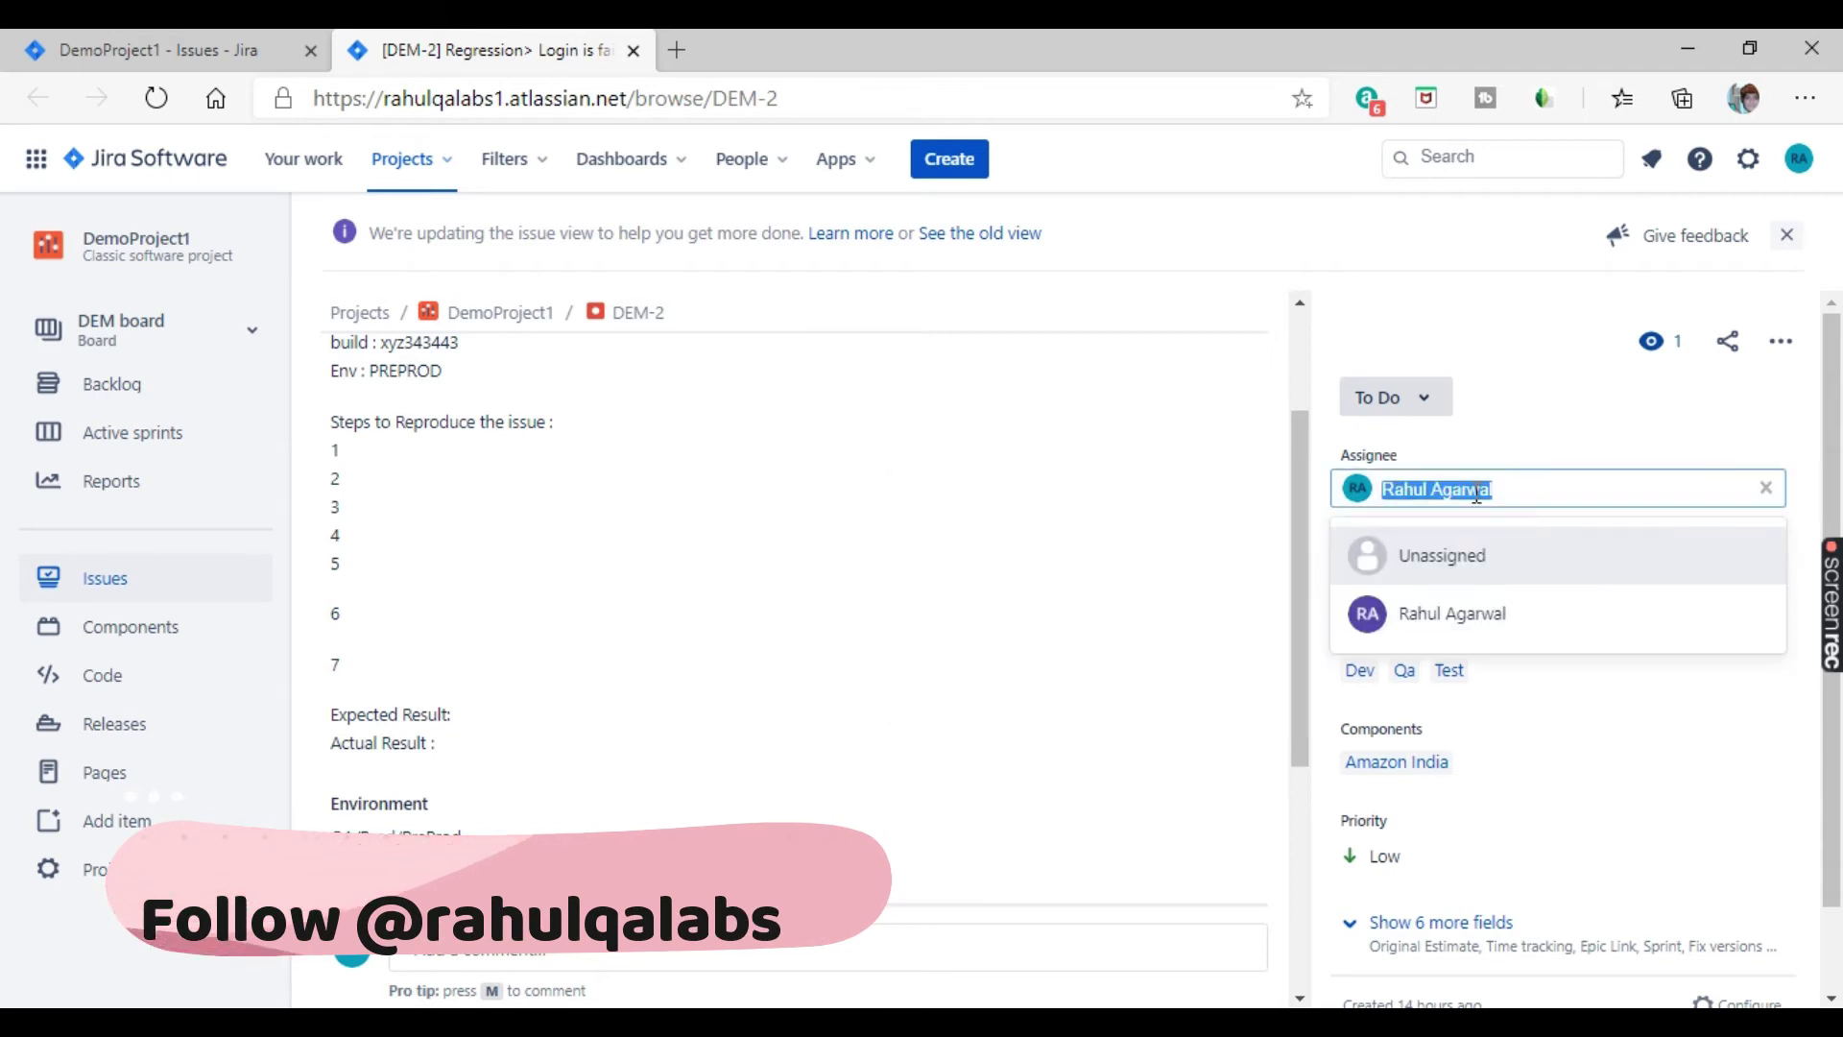
{"action": "left_click", "coordinate": [1447, 617]}
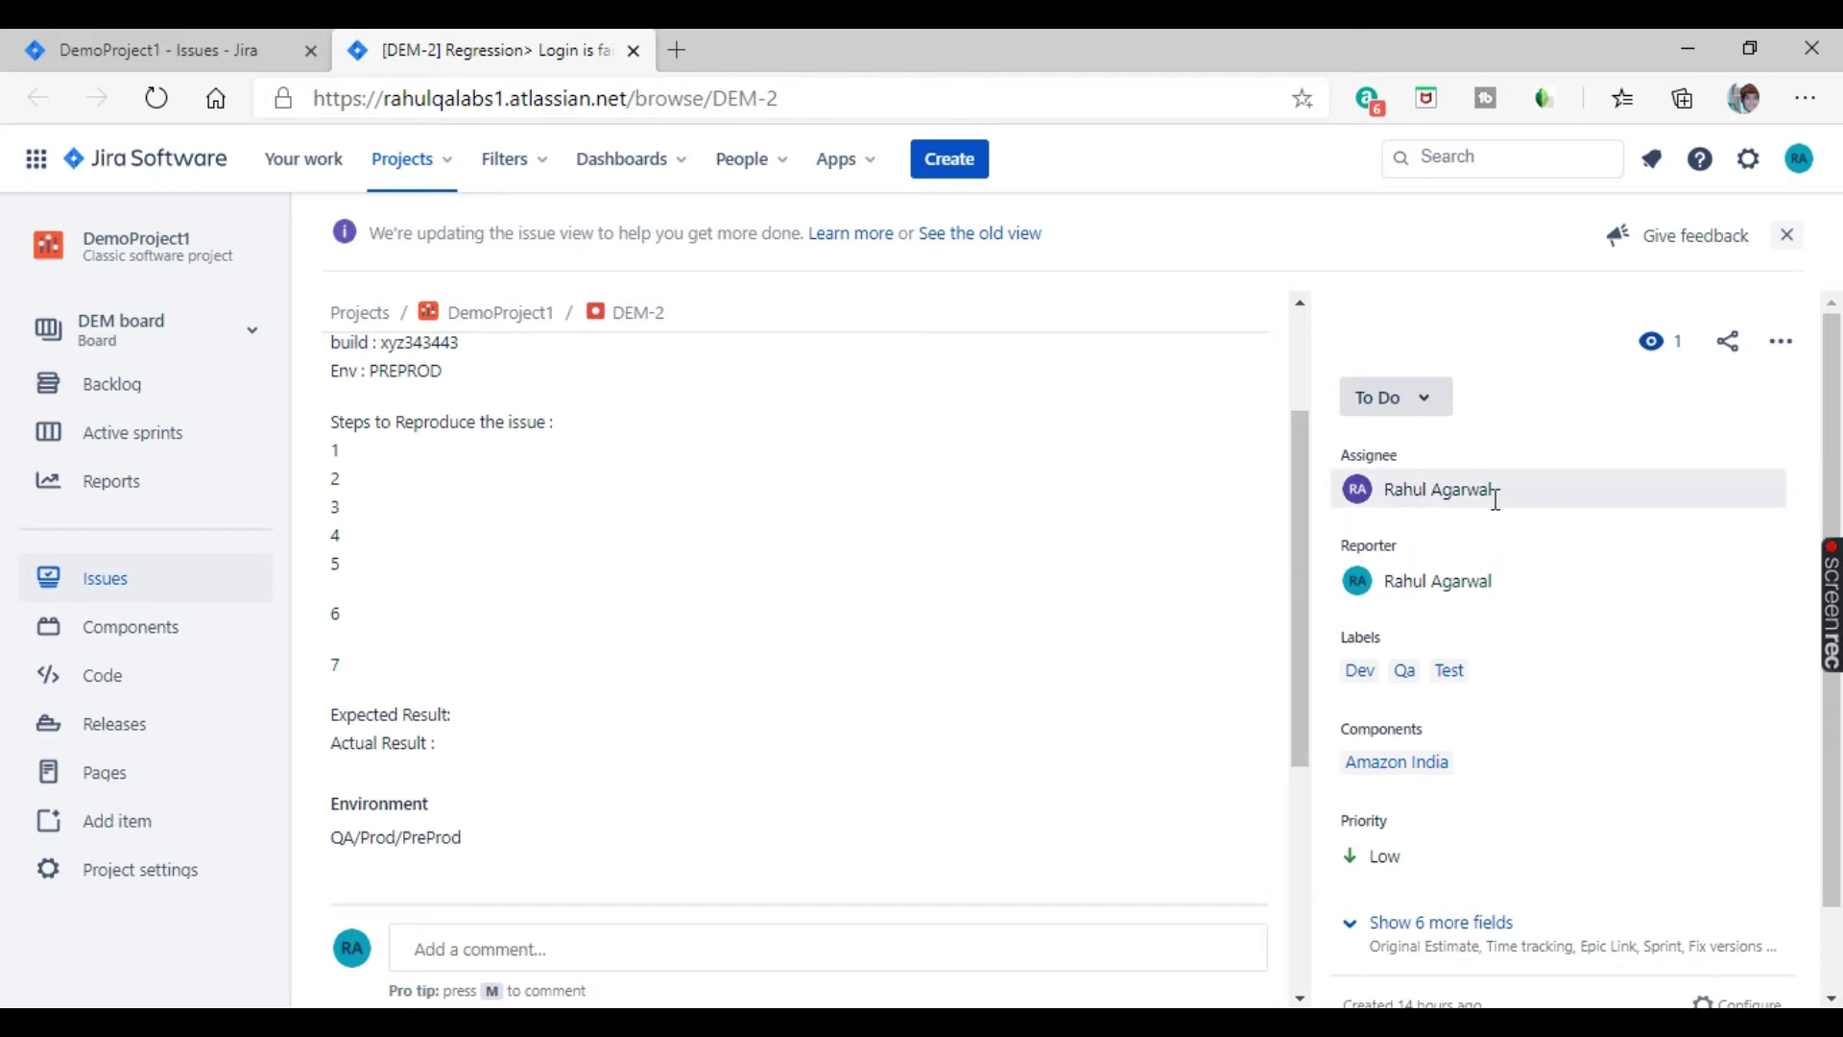
{"action": "left_click", "coordinate": [1450, 582]}
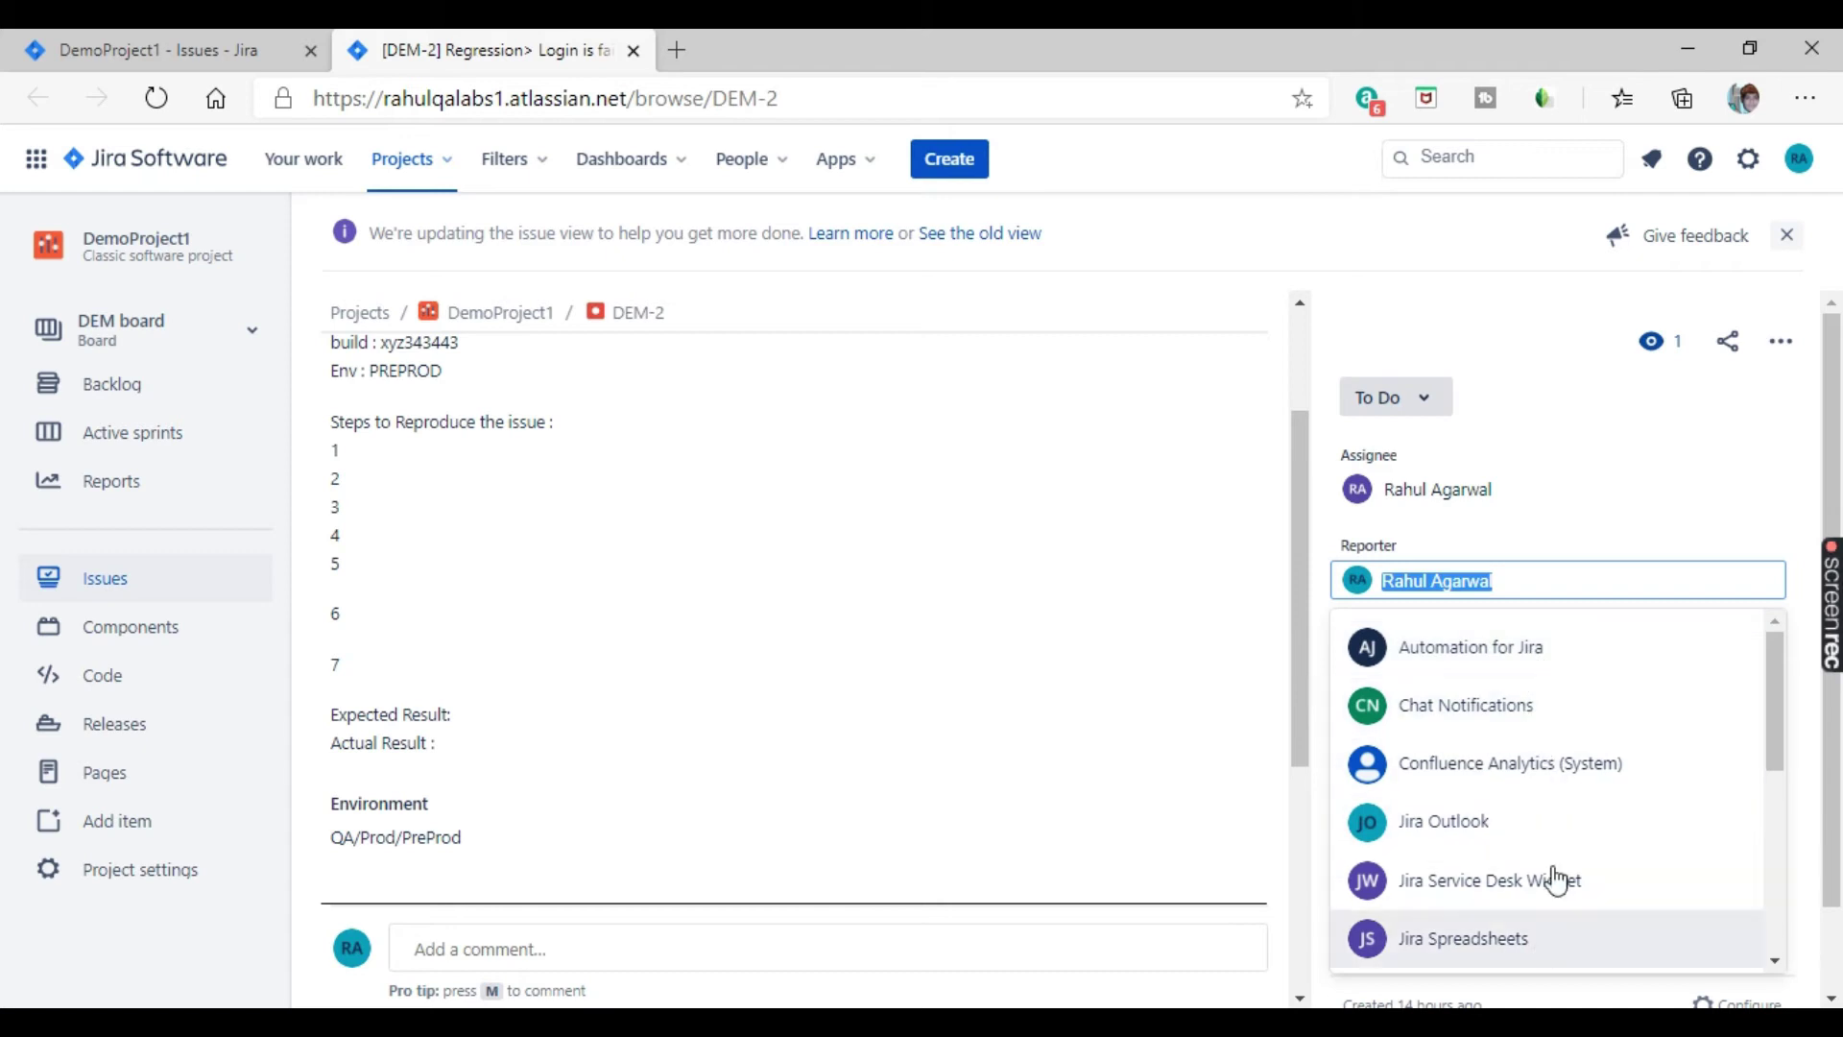
{"action": "left_click", "coordinate": [1624, 519]}
Add the new label "demo" to the issue's labels
{"action": "scroll", "coordinate": [1565, 566], "scroll_direction": "down", "scroll_amount": 1}
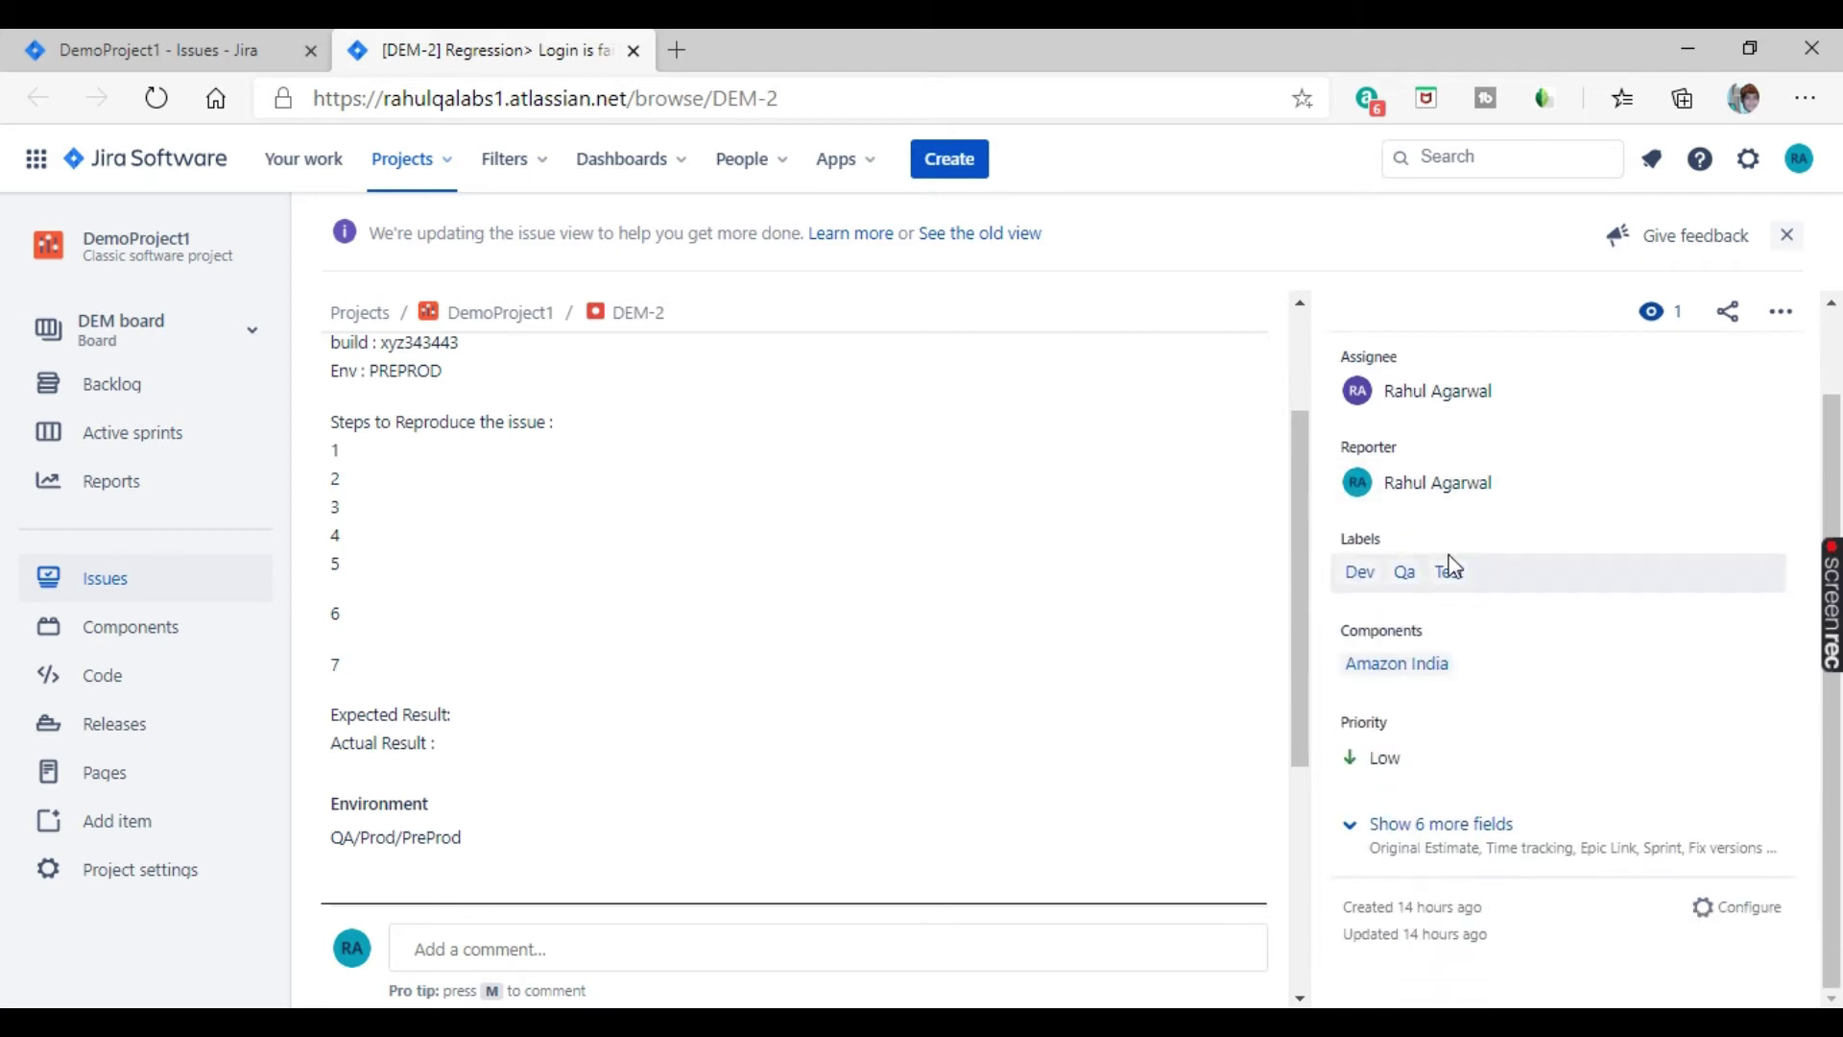
{"action": "left_click", "coordinate": [1568, 578]}
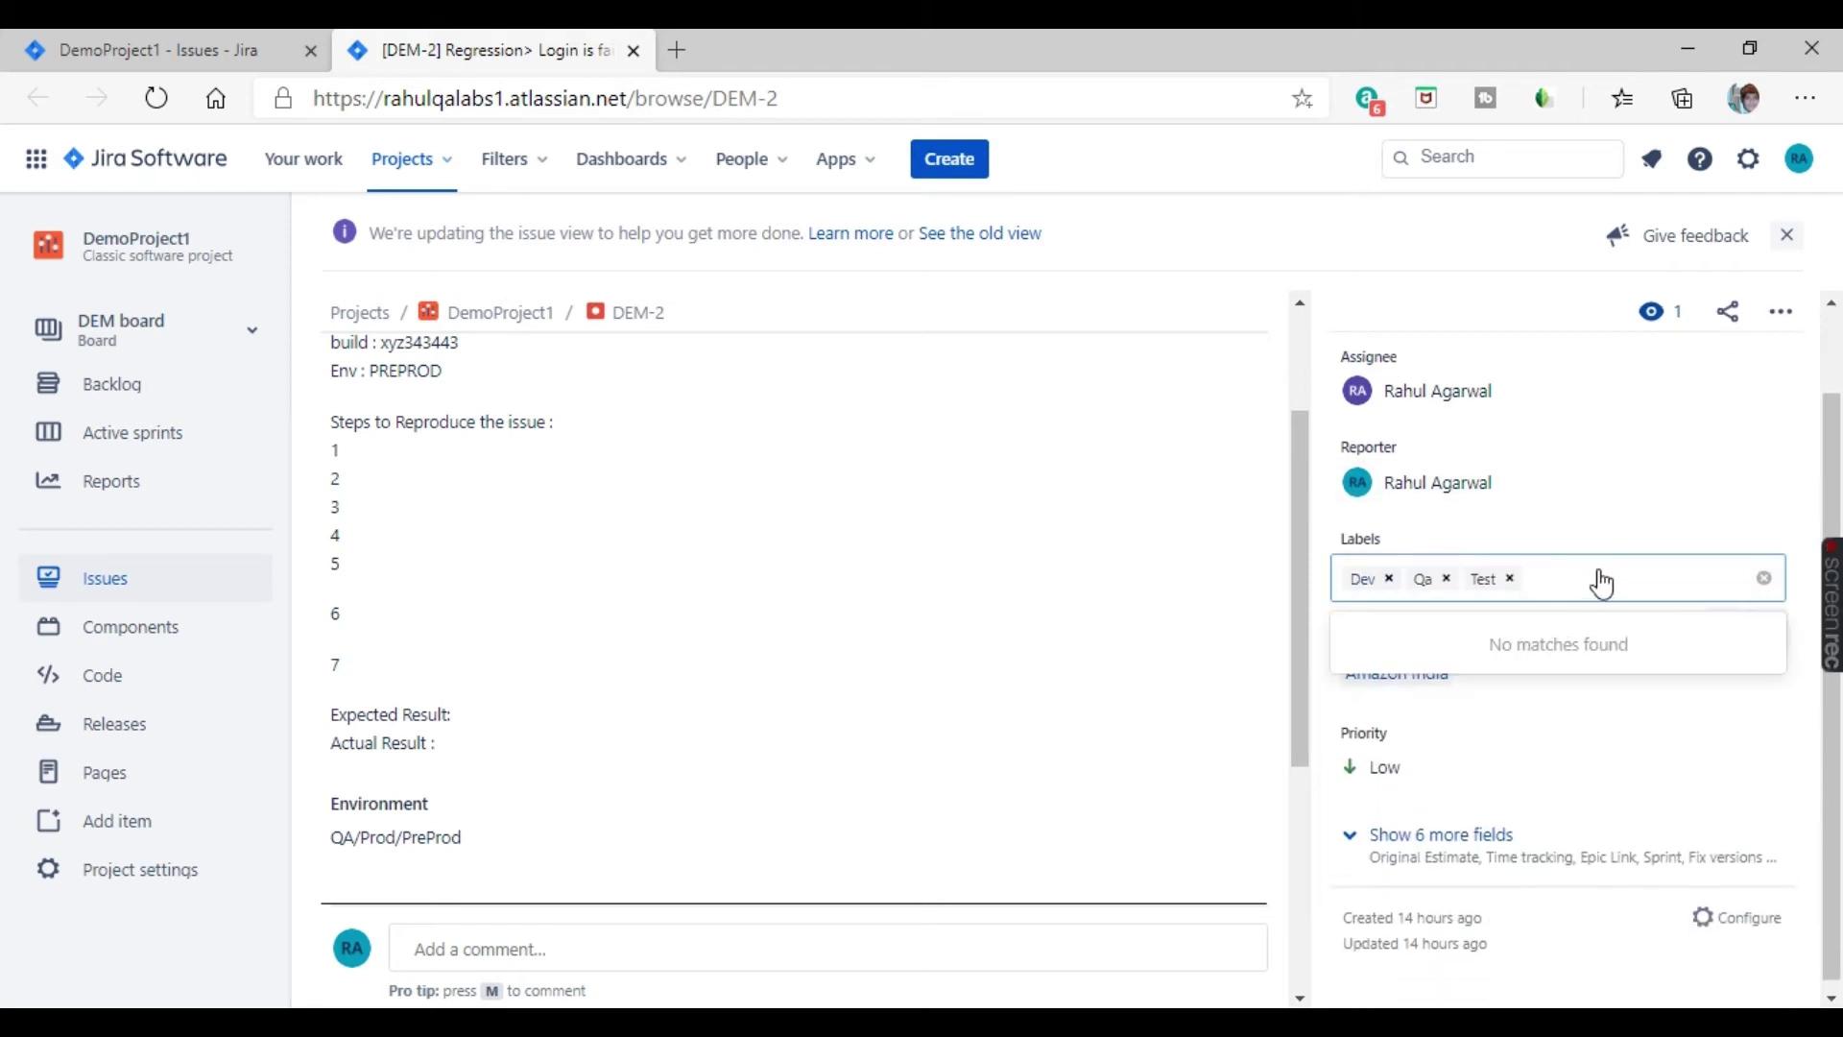
{"action": "type", "text": "demo"}
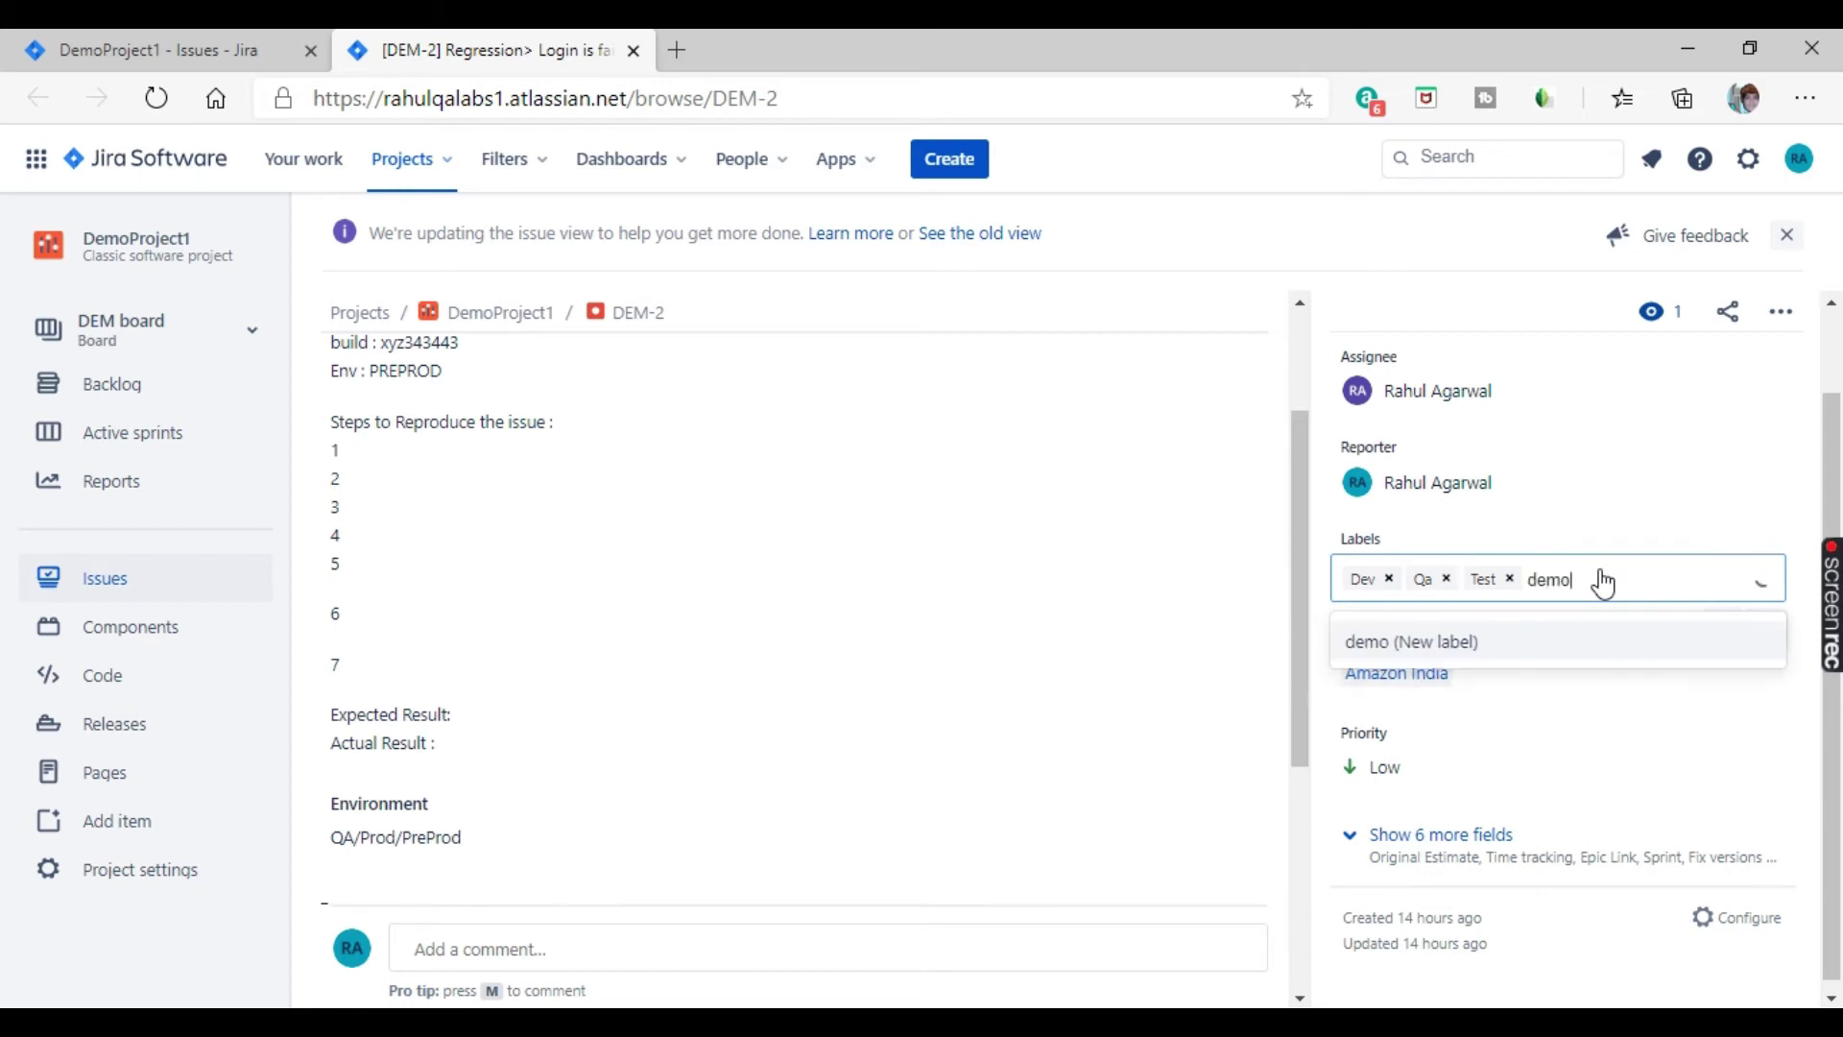
{"action": "left_click", "coordinate": [1432, 645]}
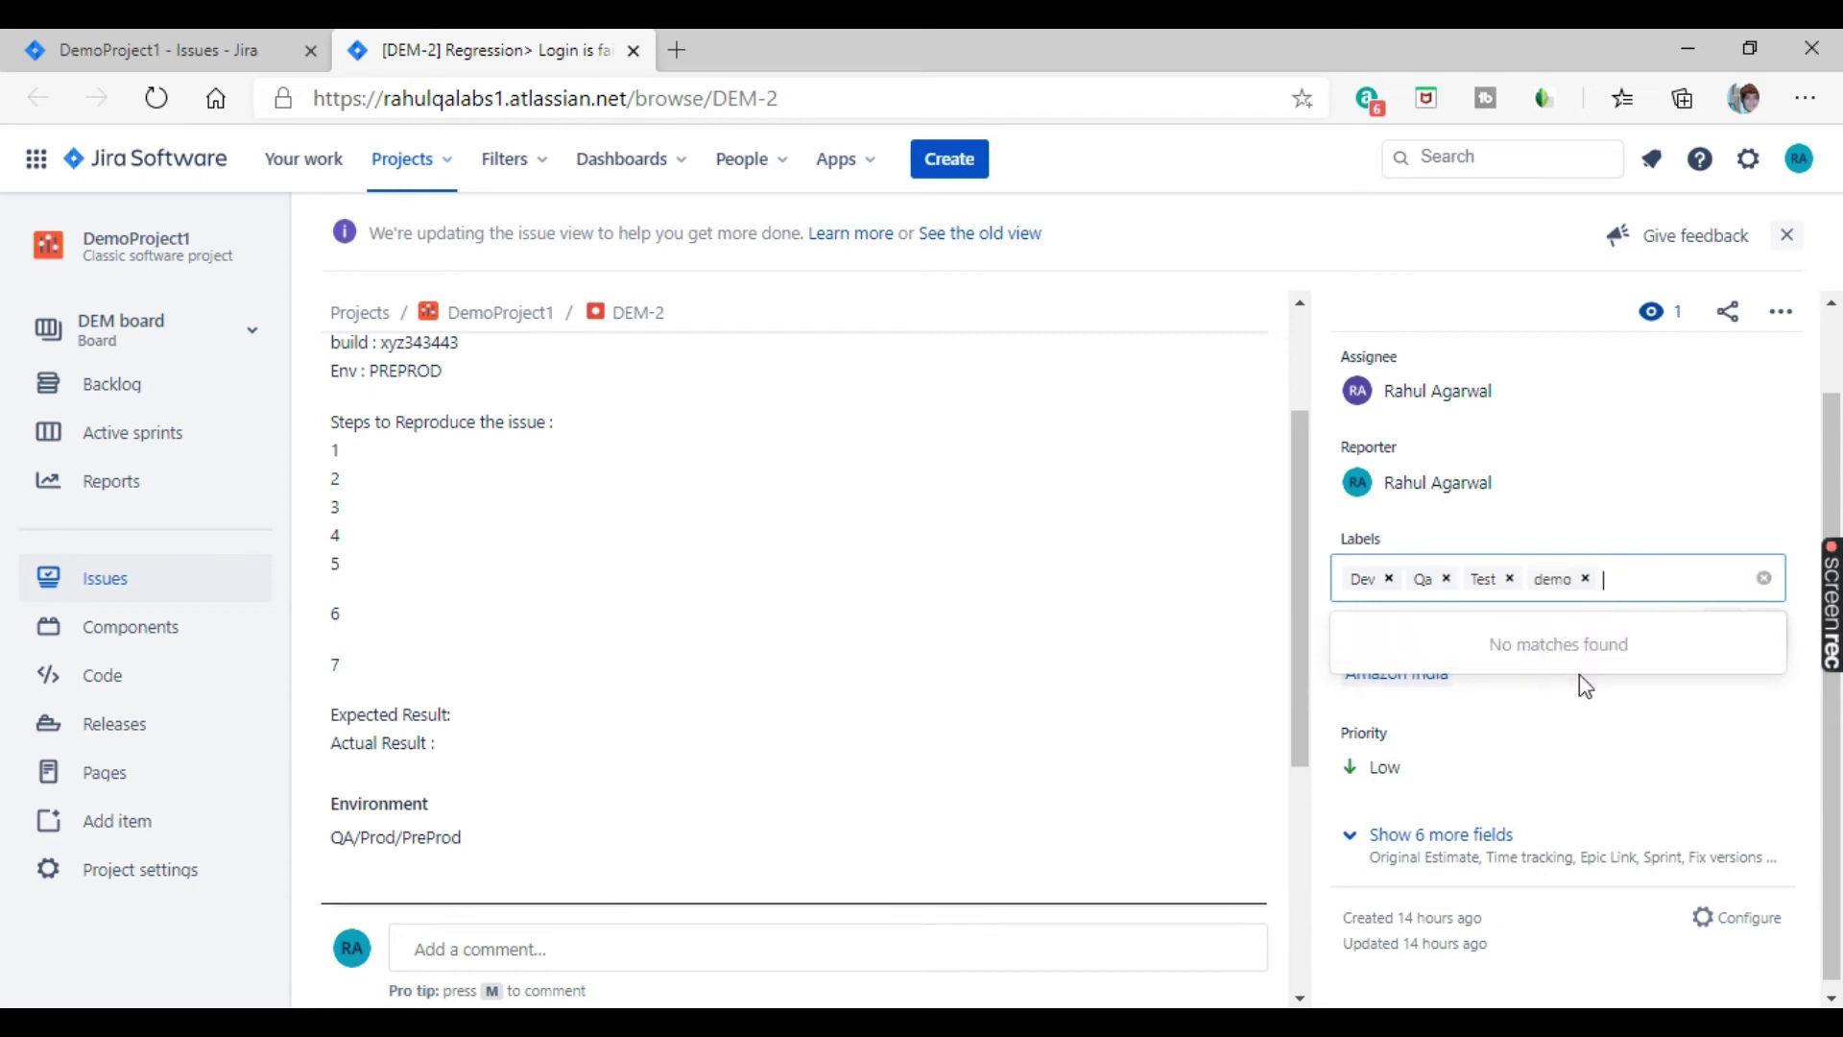
{"action": "left_click", "coordinate": [1630, 739]}
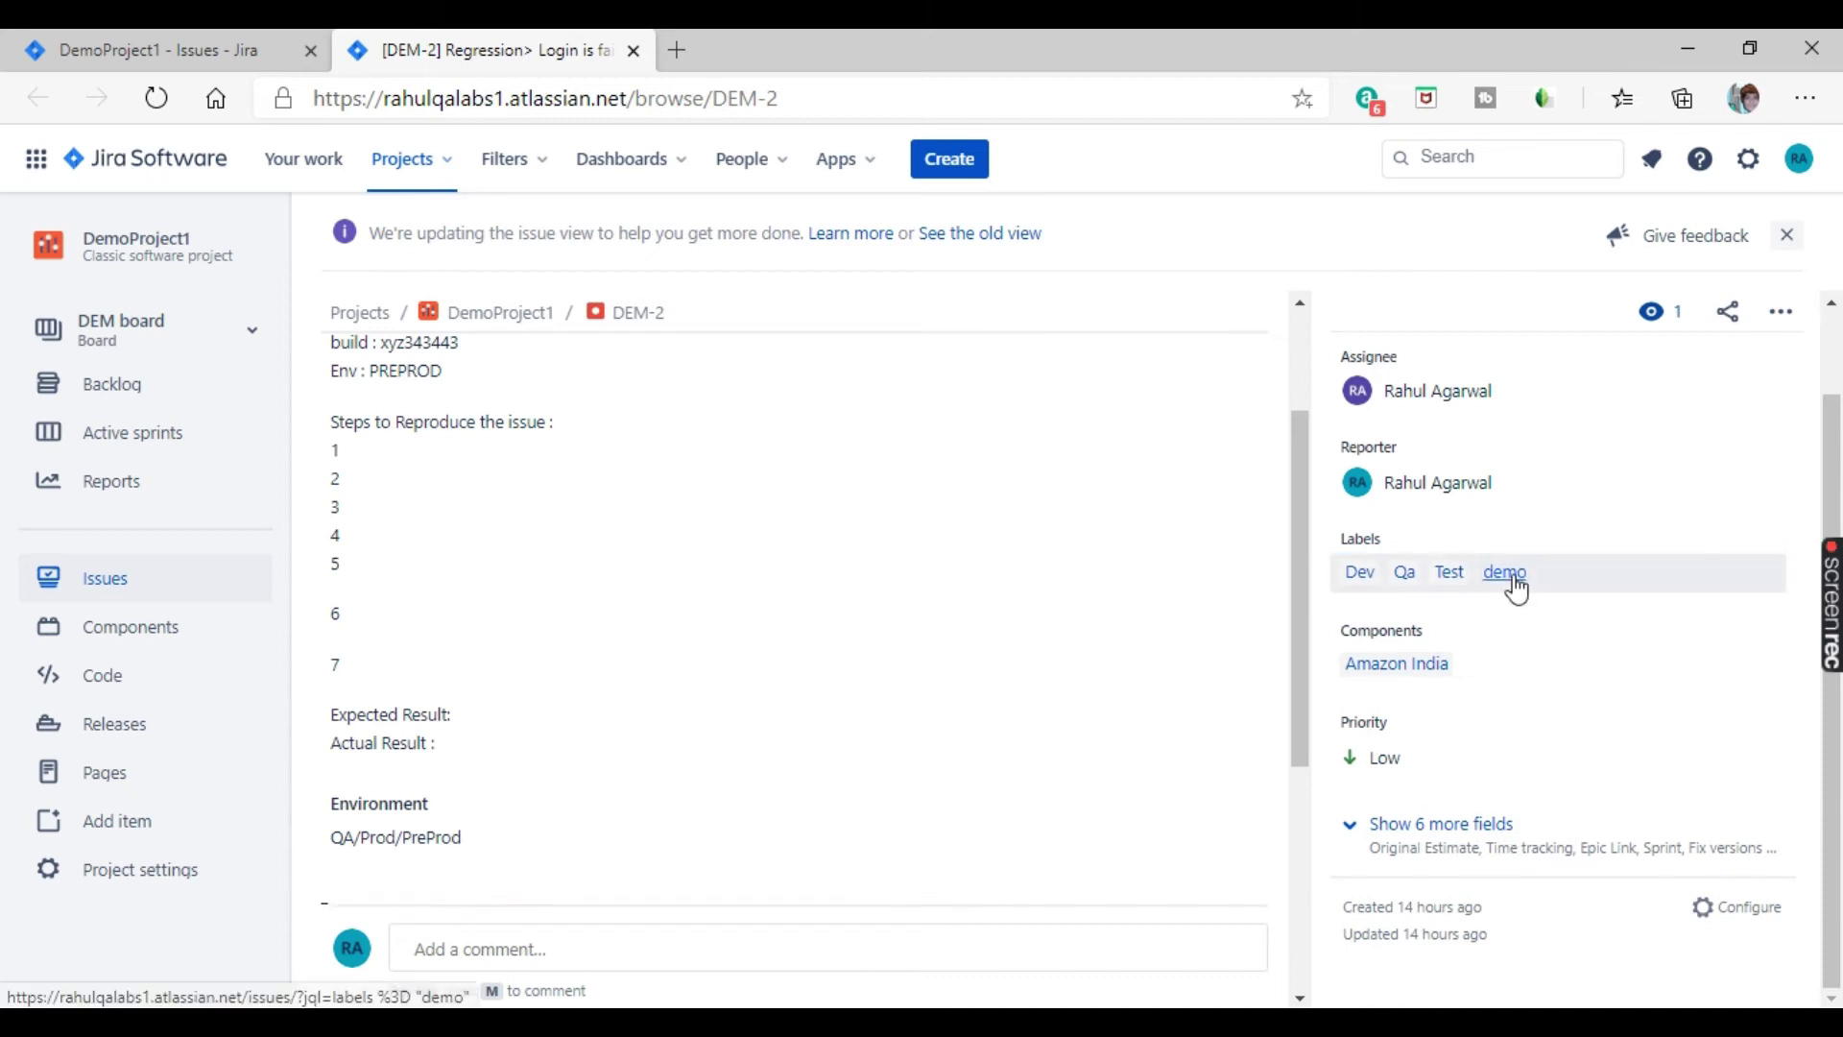
Look through the available components without choosing one and set the issue's priority to Medium
{"action": "left_click", "coordinate": [1548, 686]}
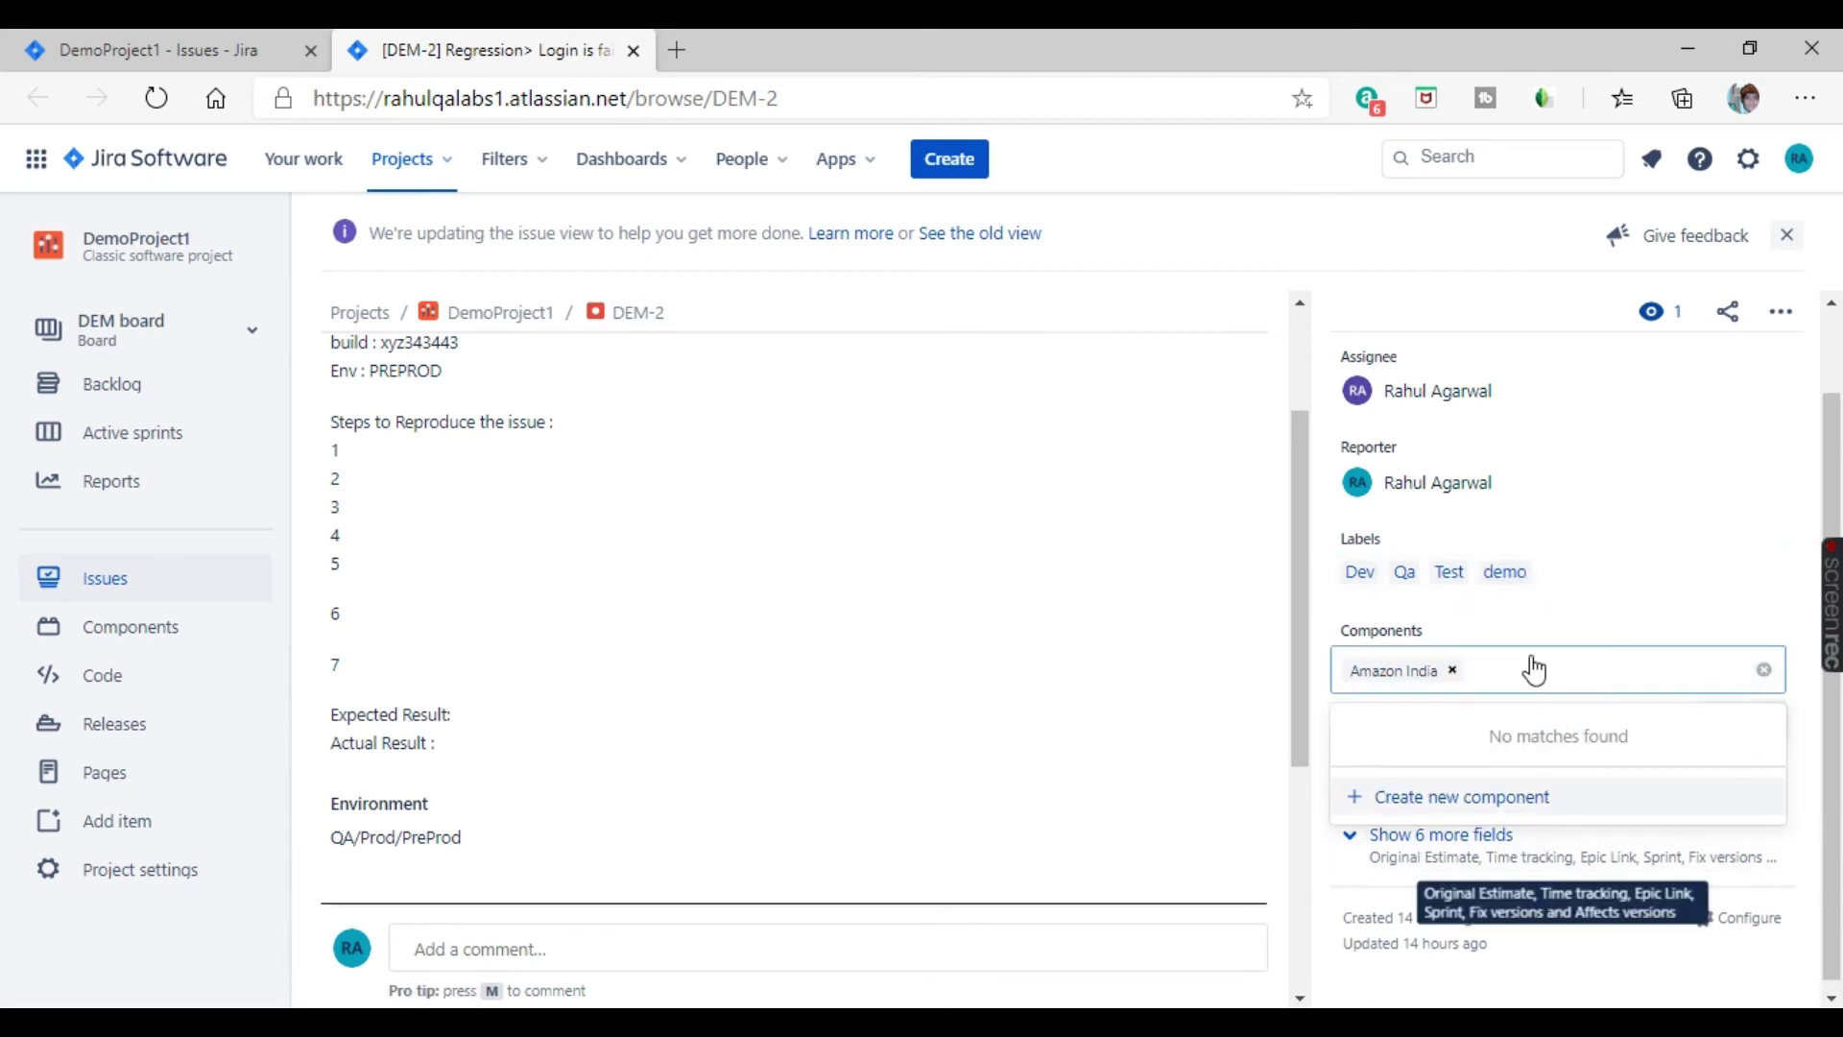
{"action": "left_click", "coordinate": [1724, 636]}
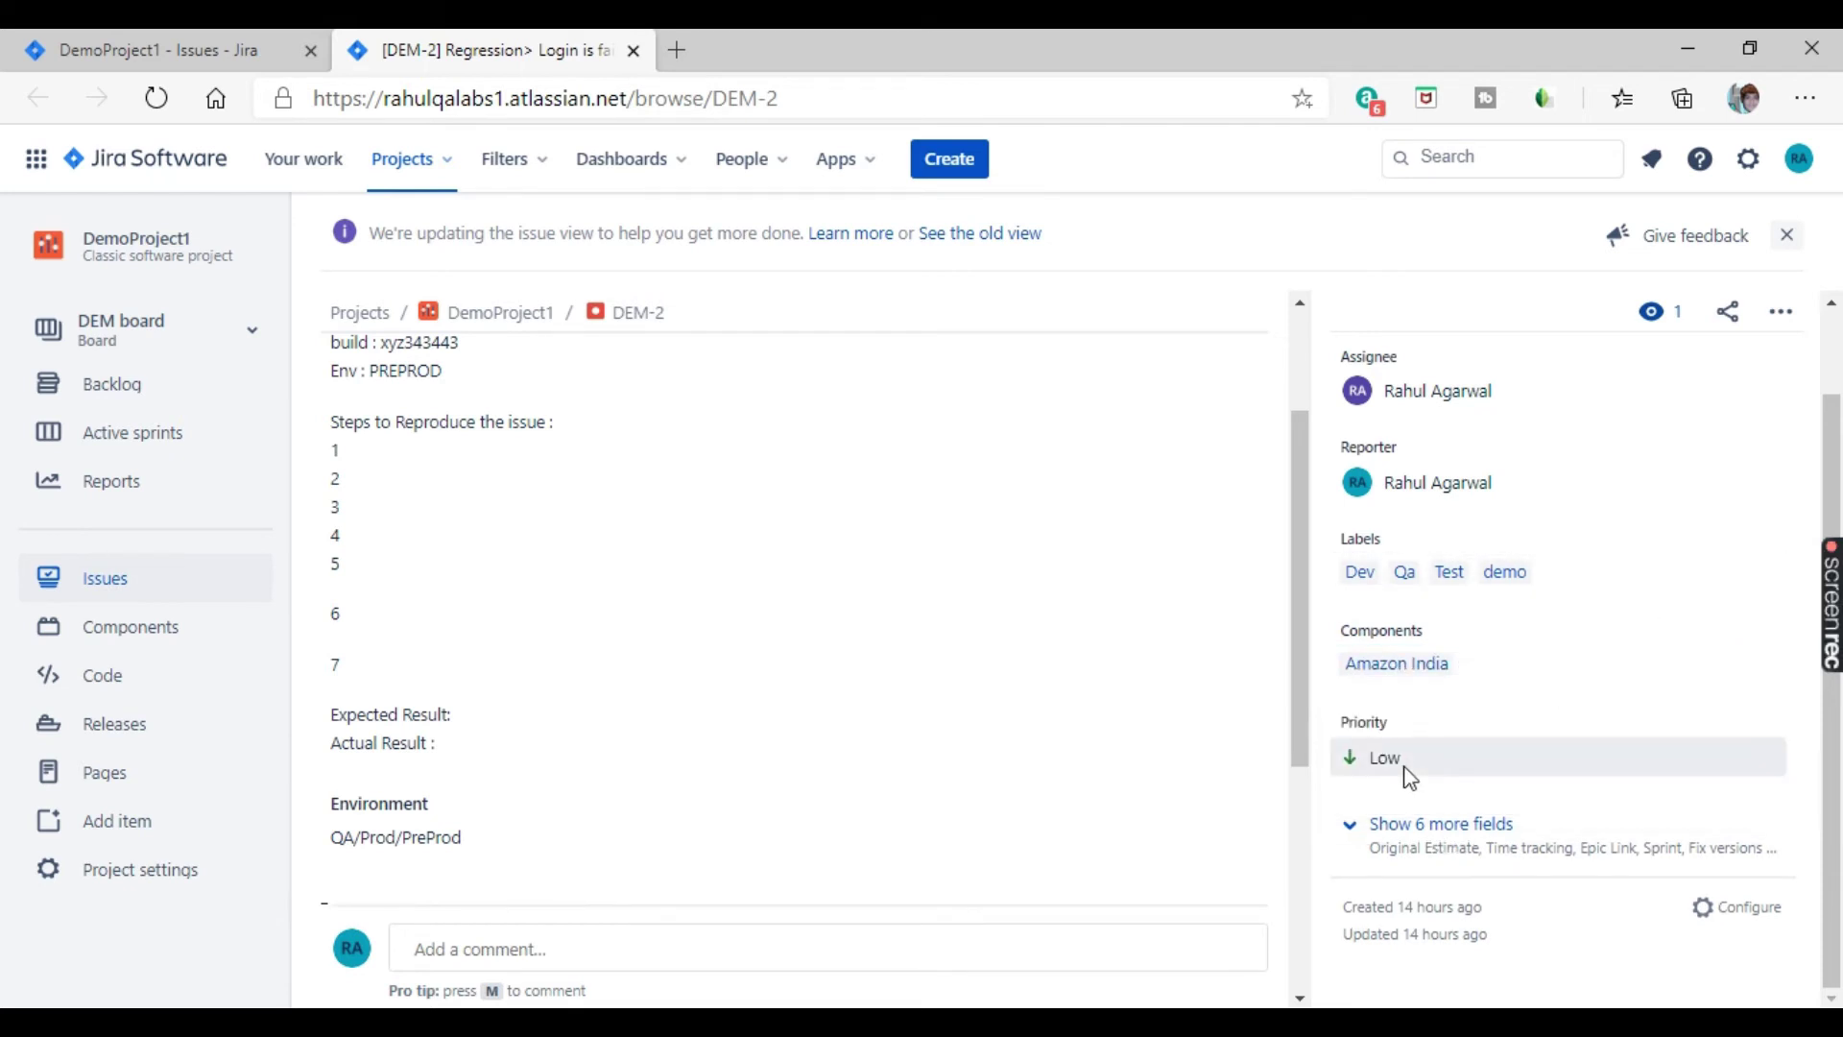
{"action": "left_click", "coordinate": [1447, 762]}
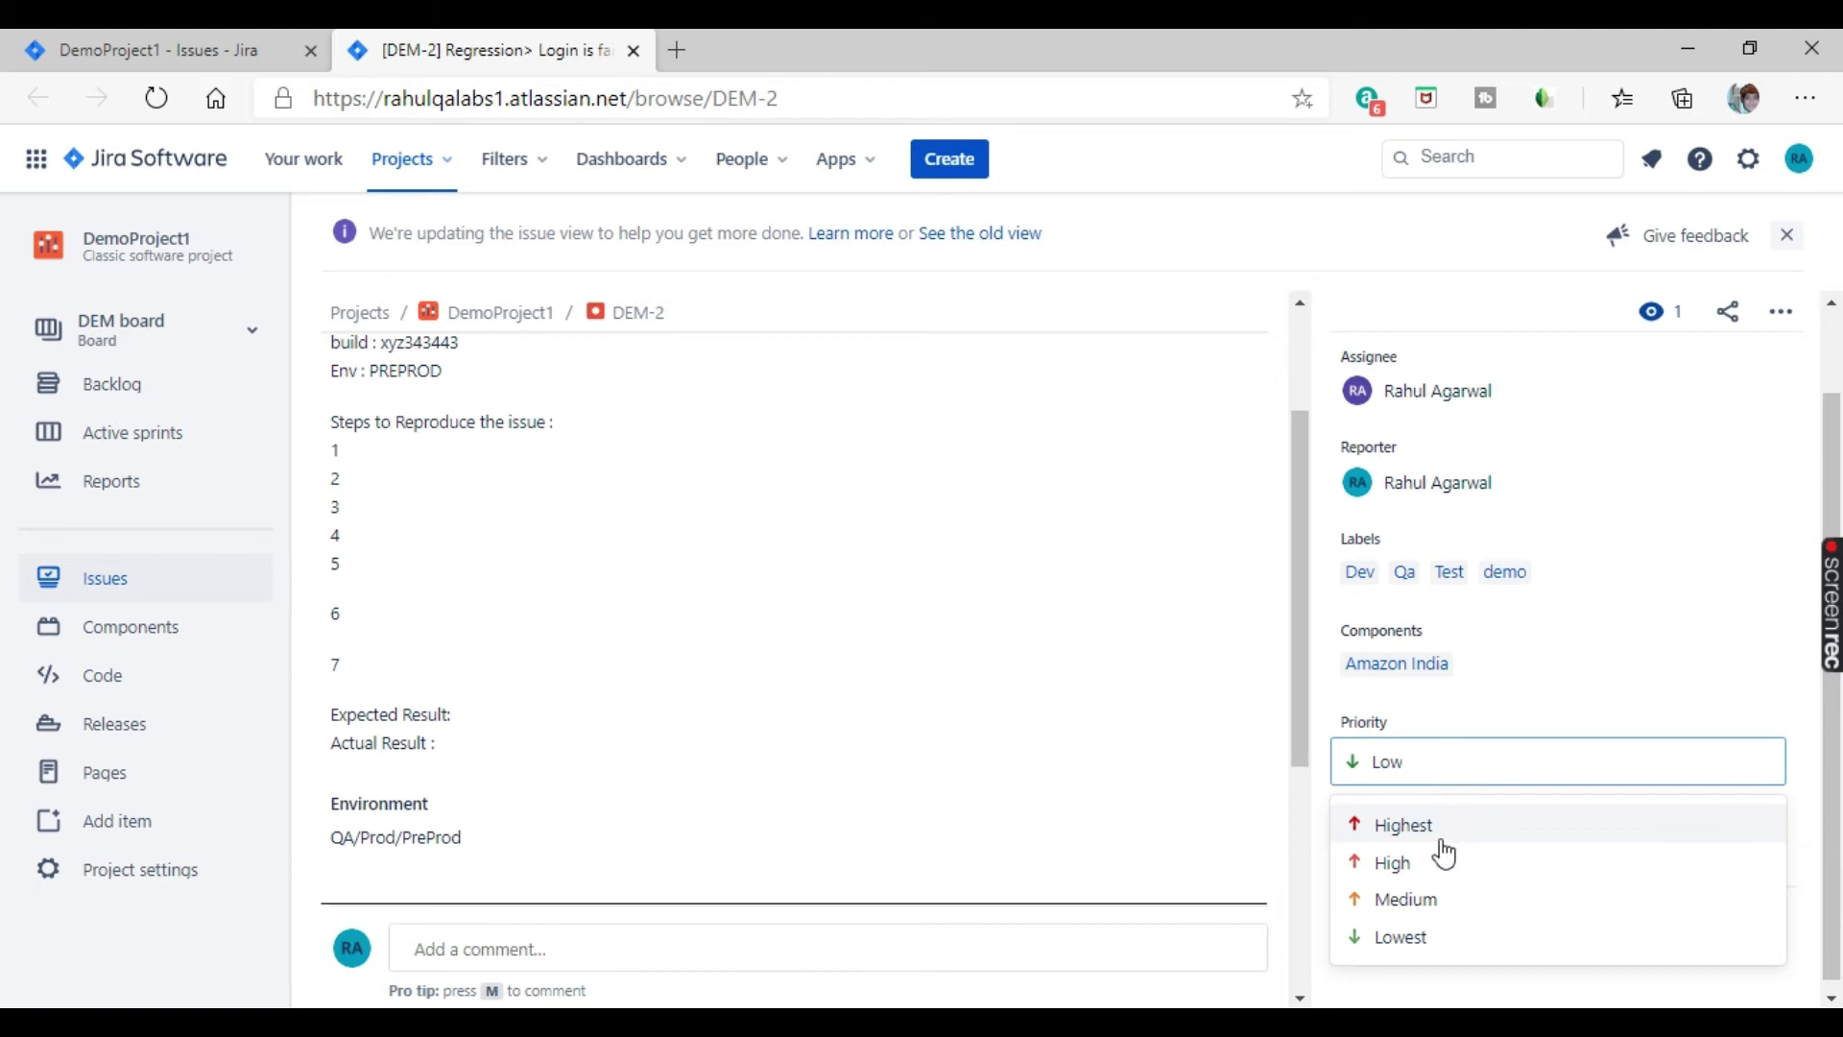
{"action": "left_click", "coordinate": [1420, 903]}
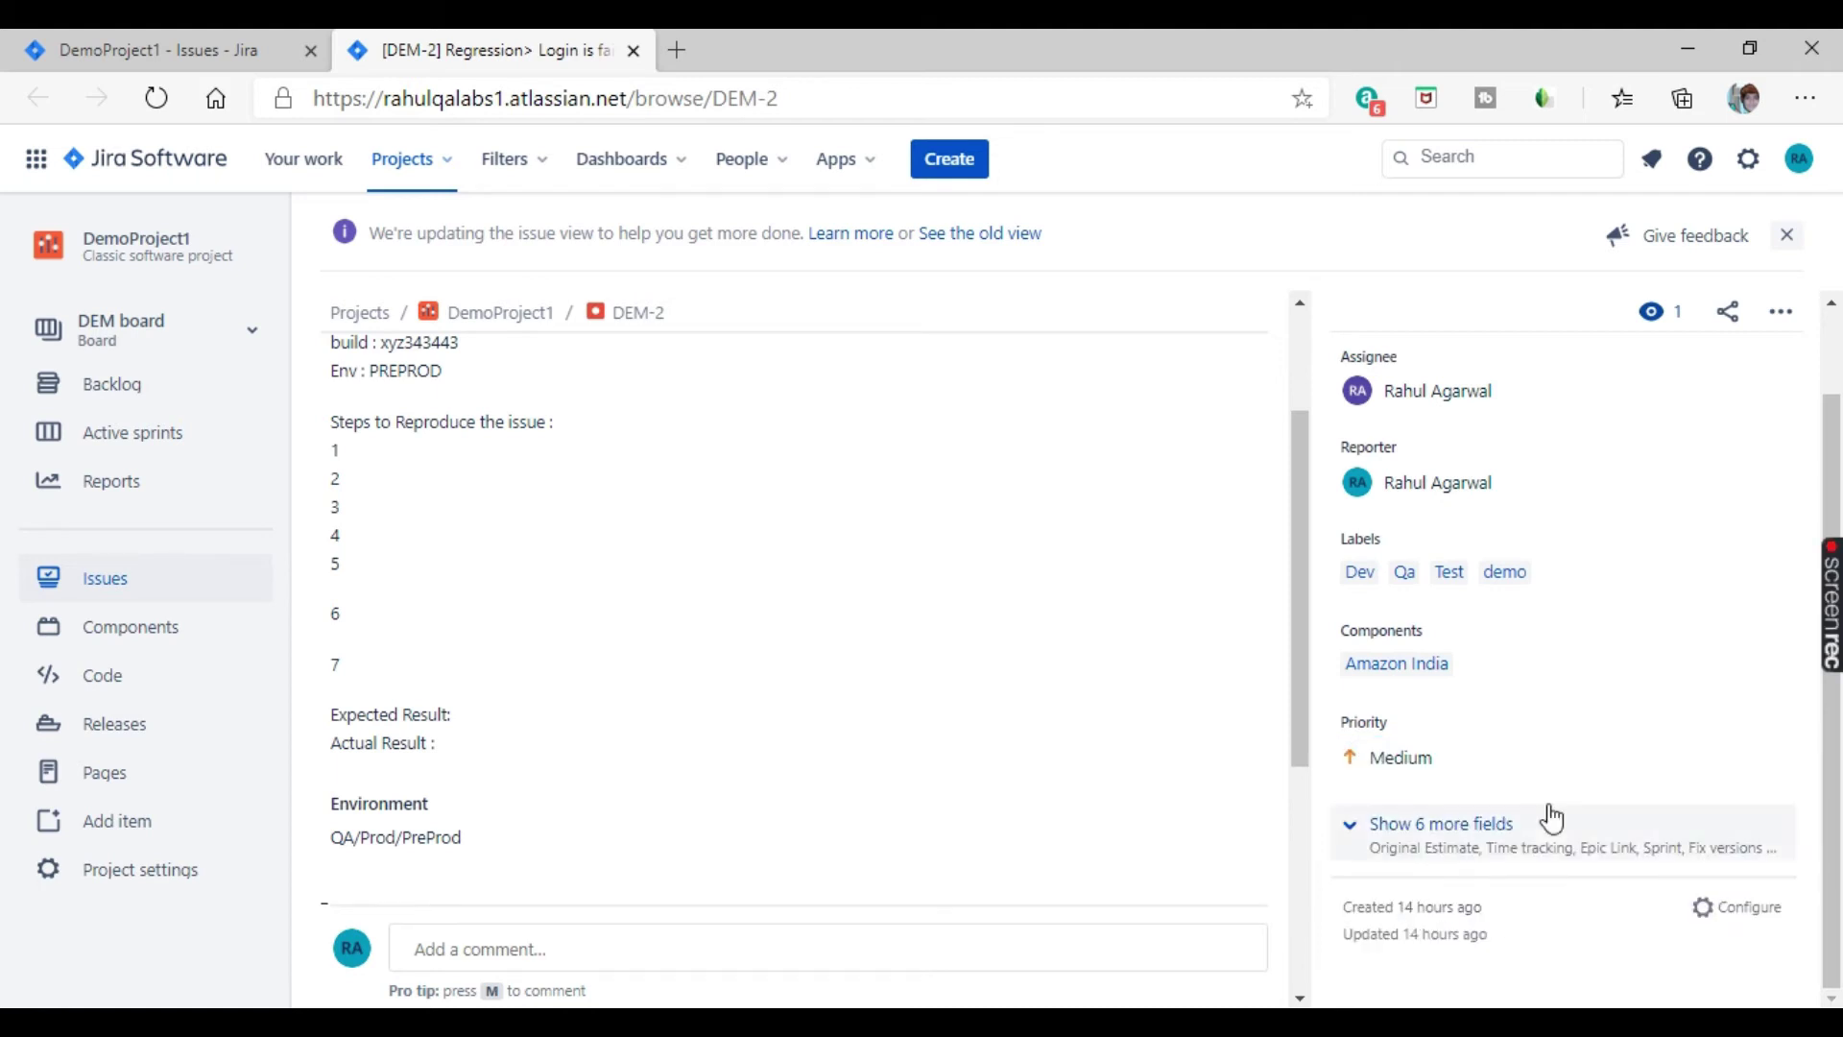
Expand the hidden detail fields and assign the issue to the sprint "DEM Sprint 1"
{"action": "left_click", "coordinate": [1347, 831]}
{"action": "scroll", "coordinate": [1523, 574], "scroll_direction": "down", "scroll_amount": 4}
{"action": "scroll", "coordinate": [1524, 574], "scroll_direction": "down", "scroll_amount": 1}
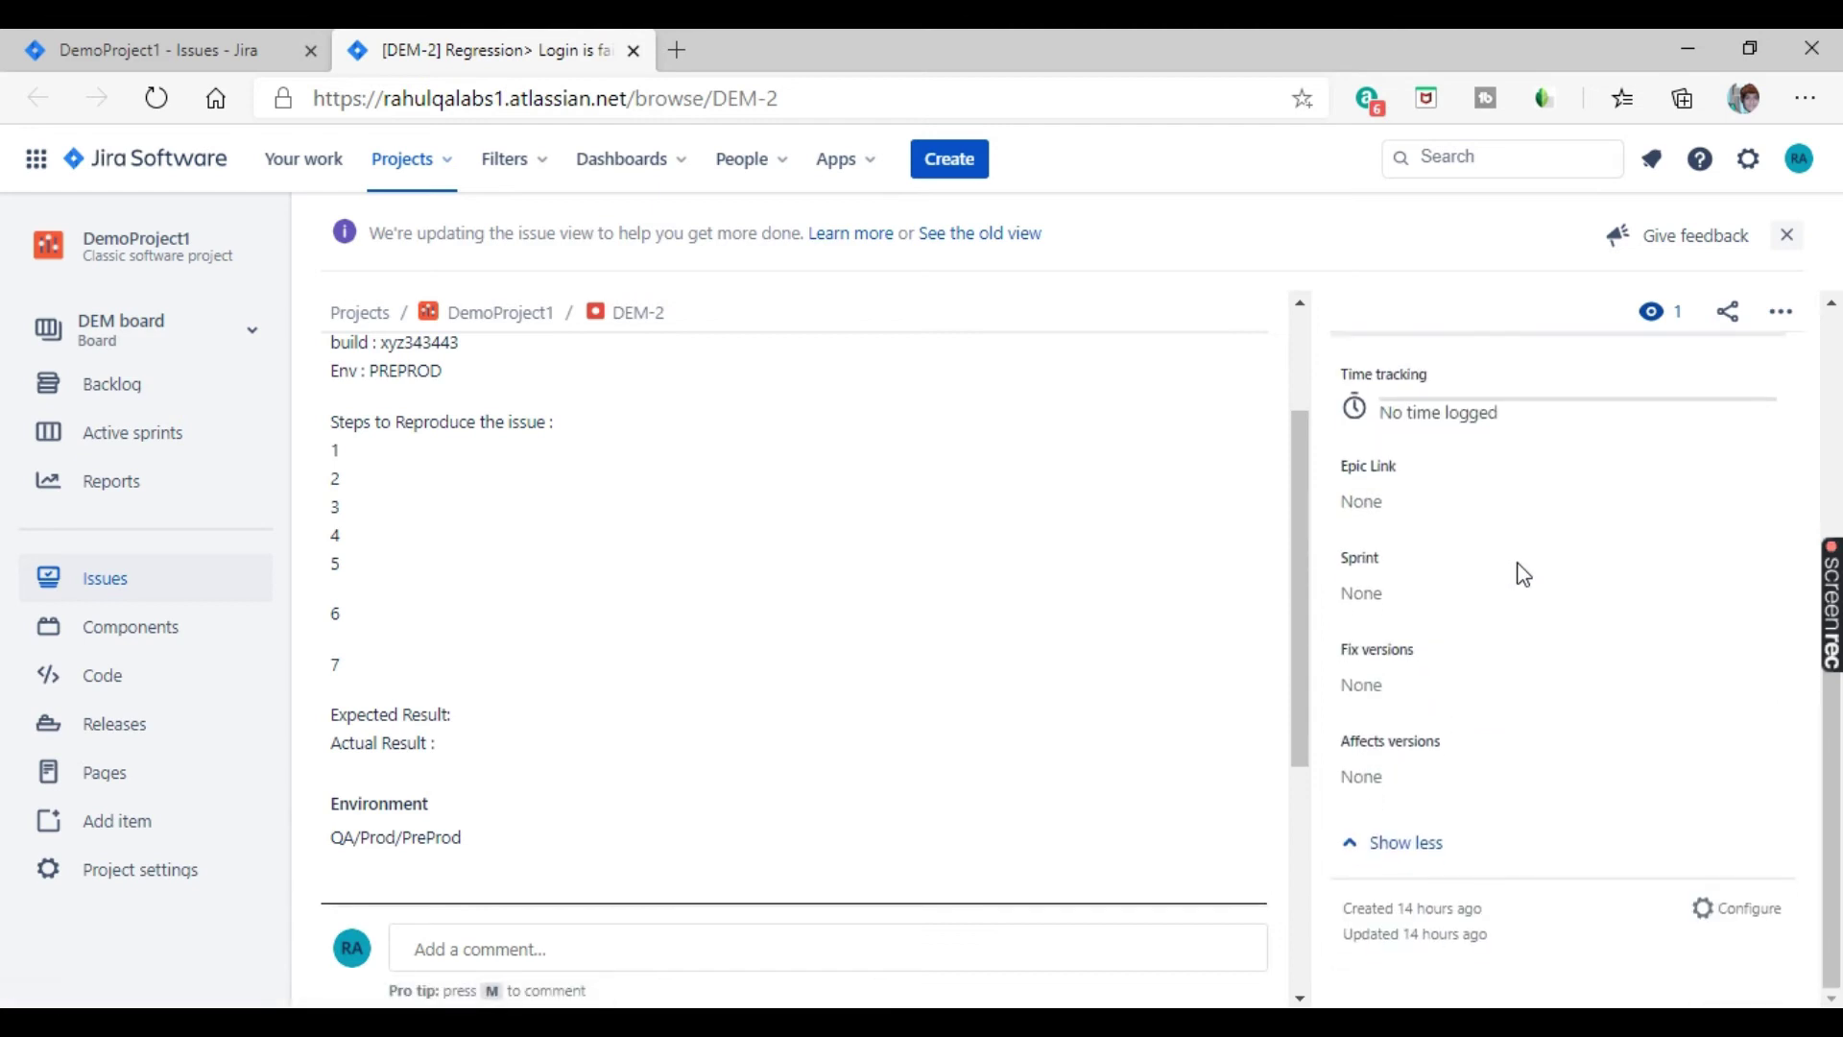
{"action": "left_click", "coordinate": [1408, 503]}
{"action": "left_click", "coordinate": [1420, 700]}
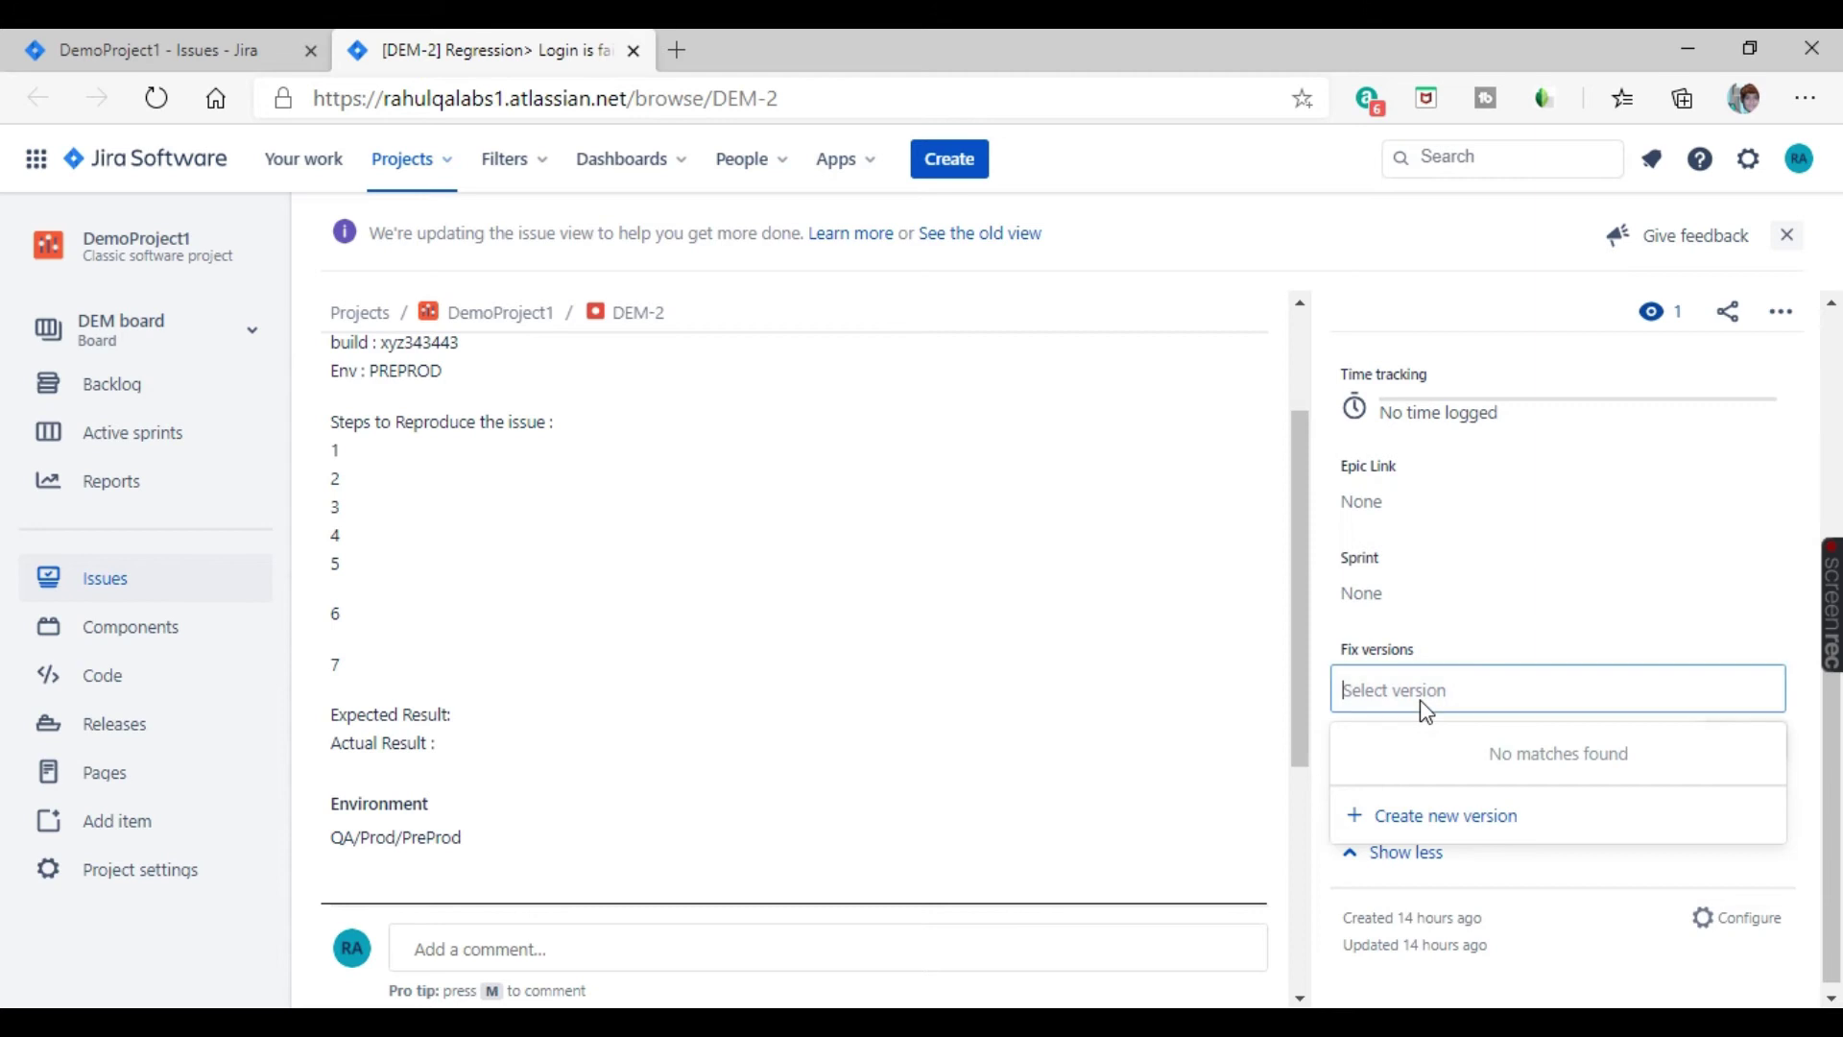
{"action": "left_click", "coordinate": [1438, 587]}
{"action": "left_click", "coordinate": [1438, 591]}
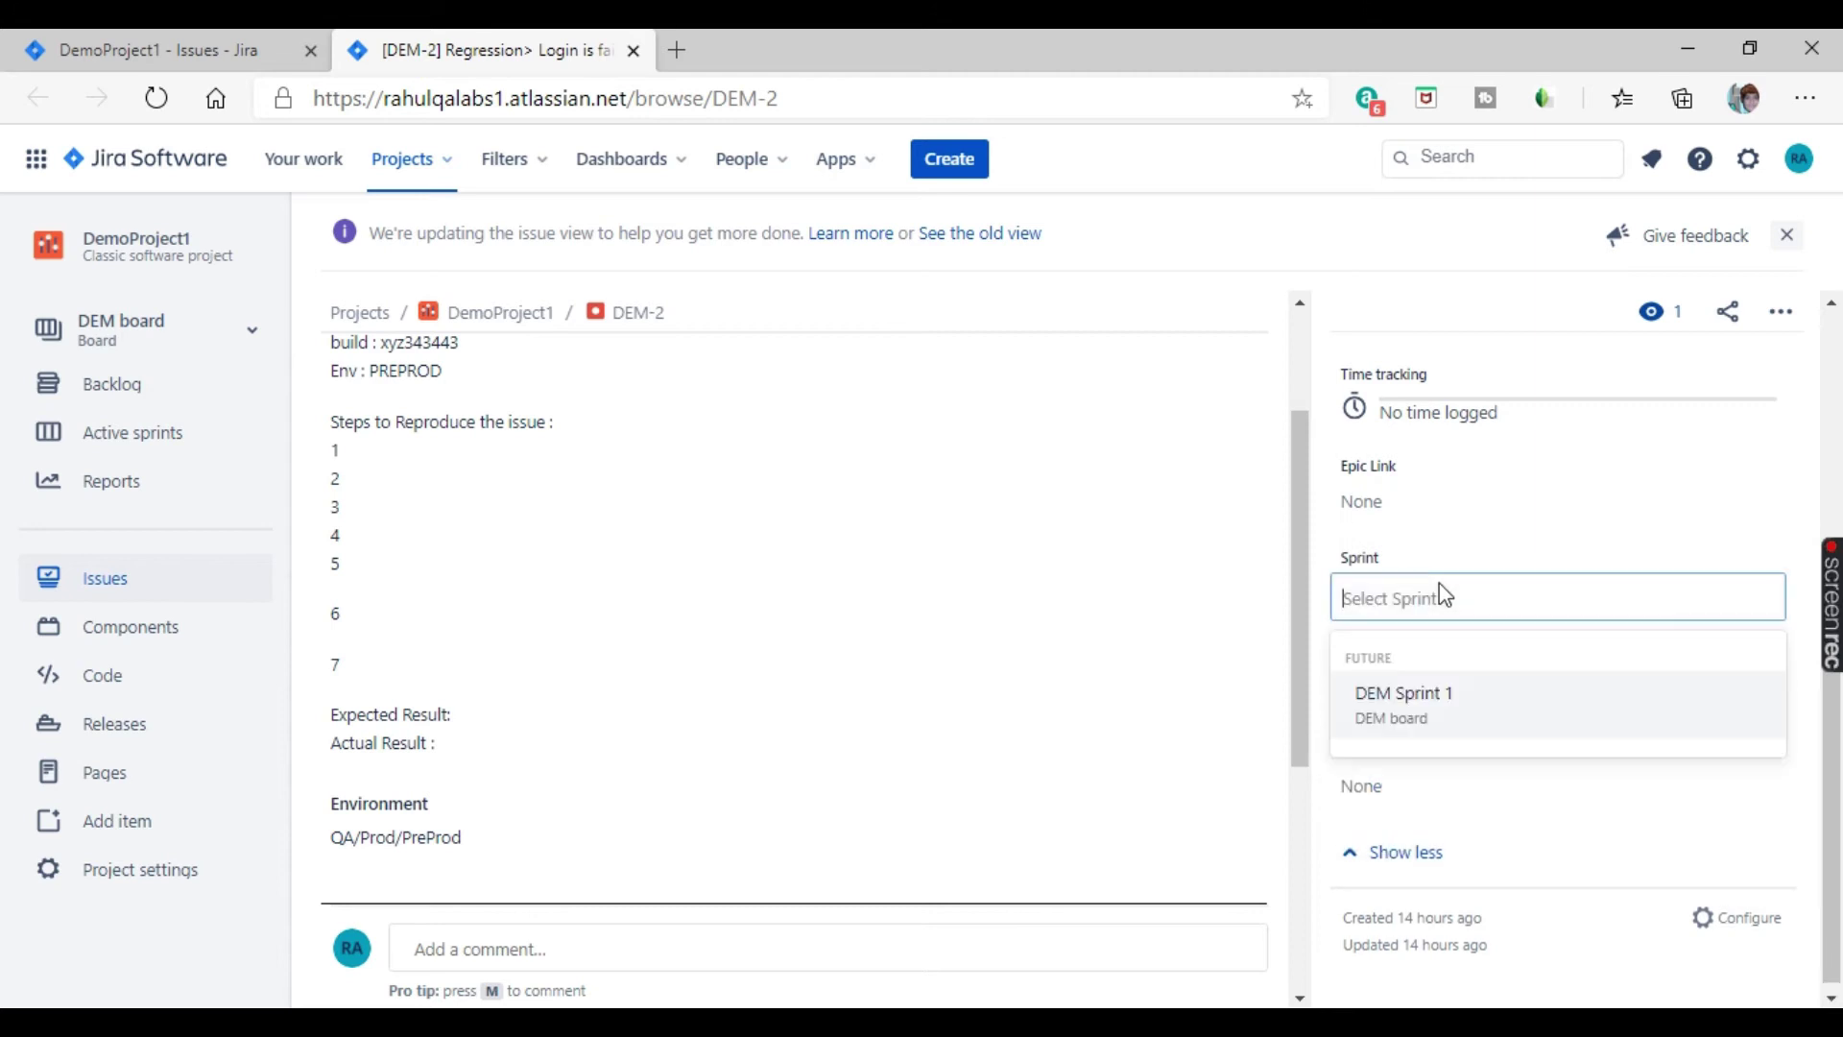
{"action": "left_click", "coordinate": [1449, 728]}
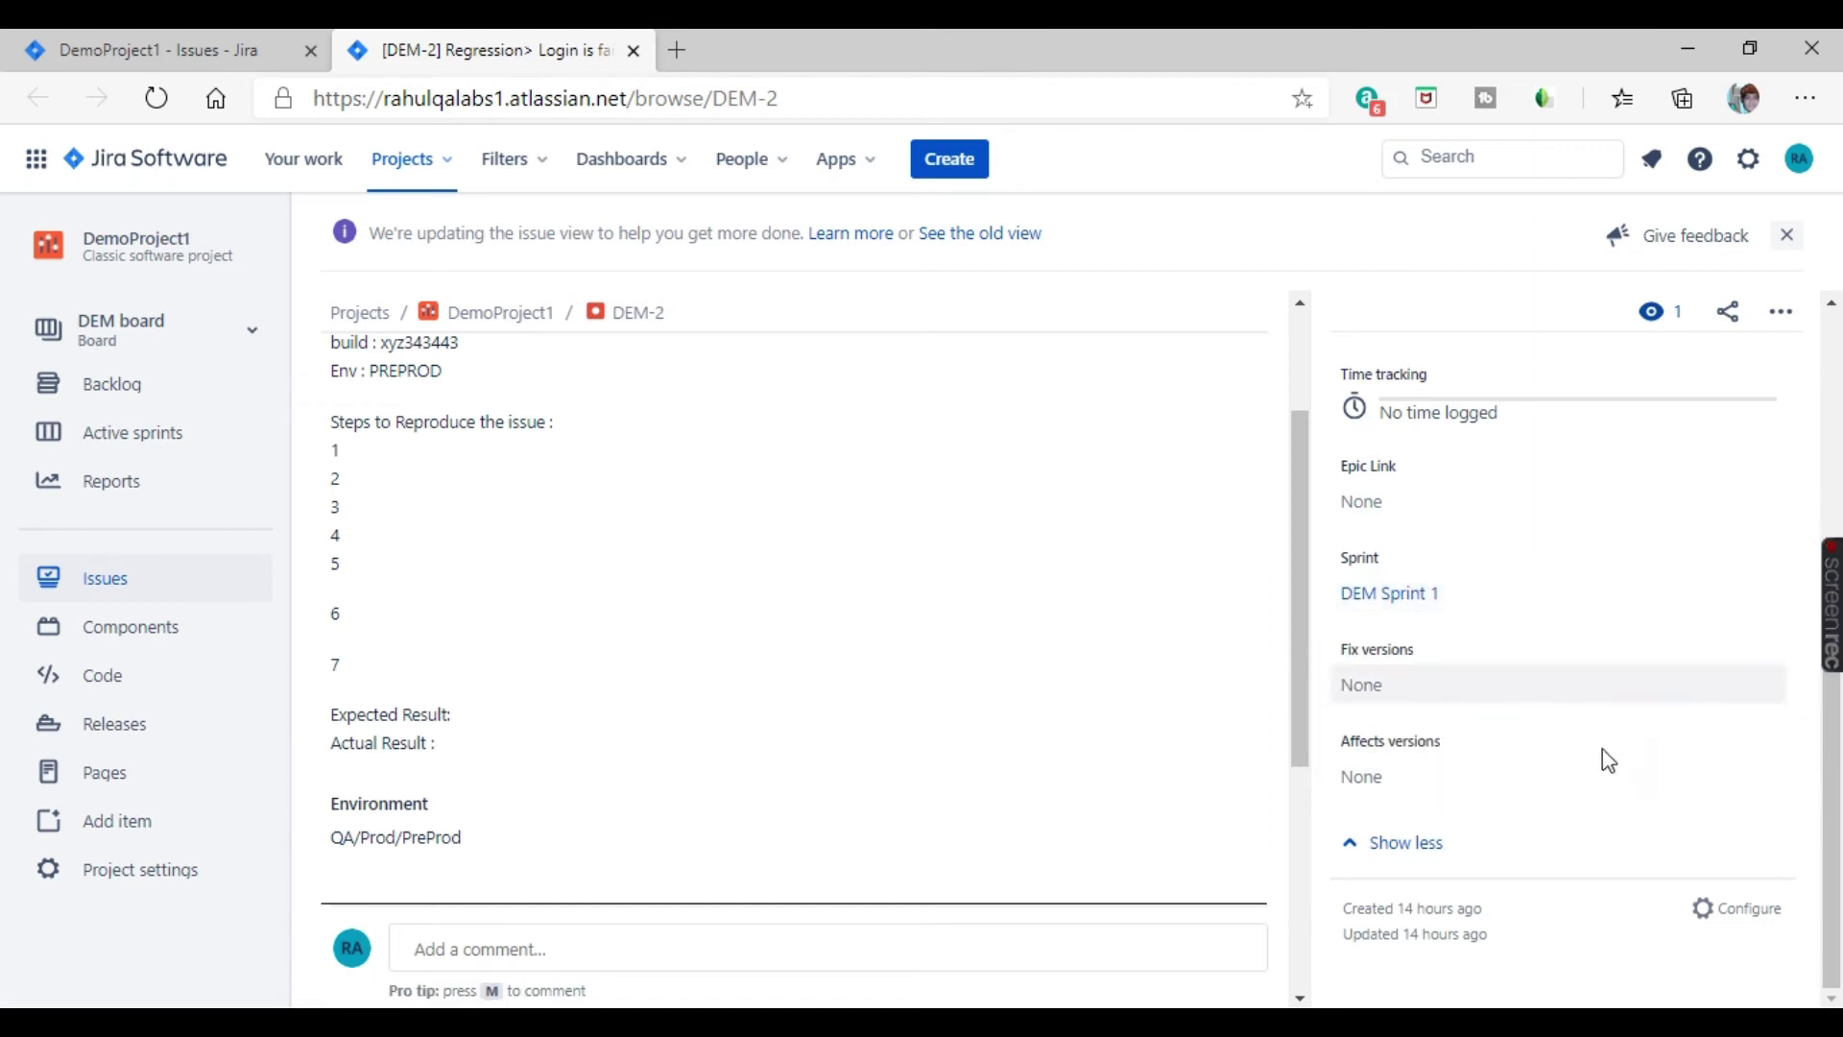
Check the affected version choices and the attachment upload options without adding anything
{"action": "left_click", "coordinate": [1386, 778]}
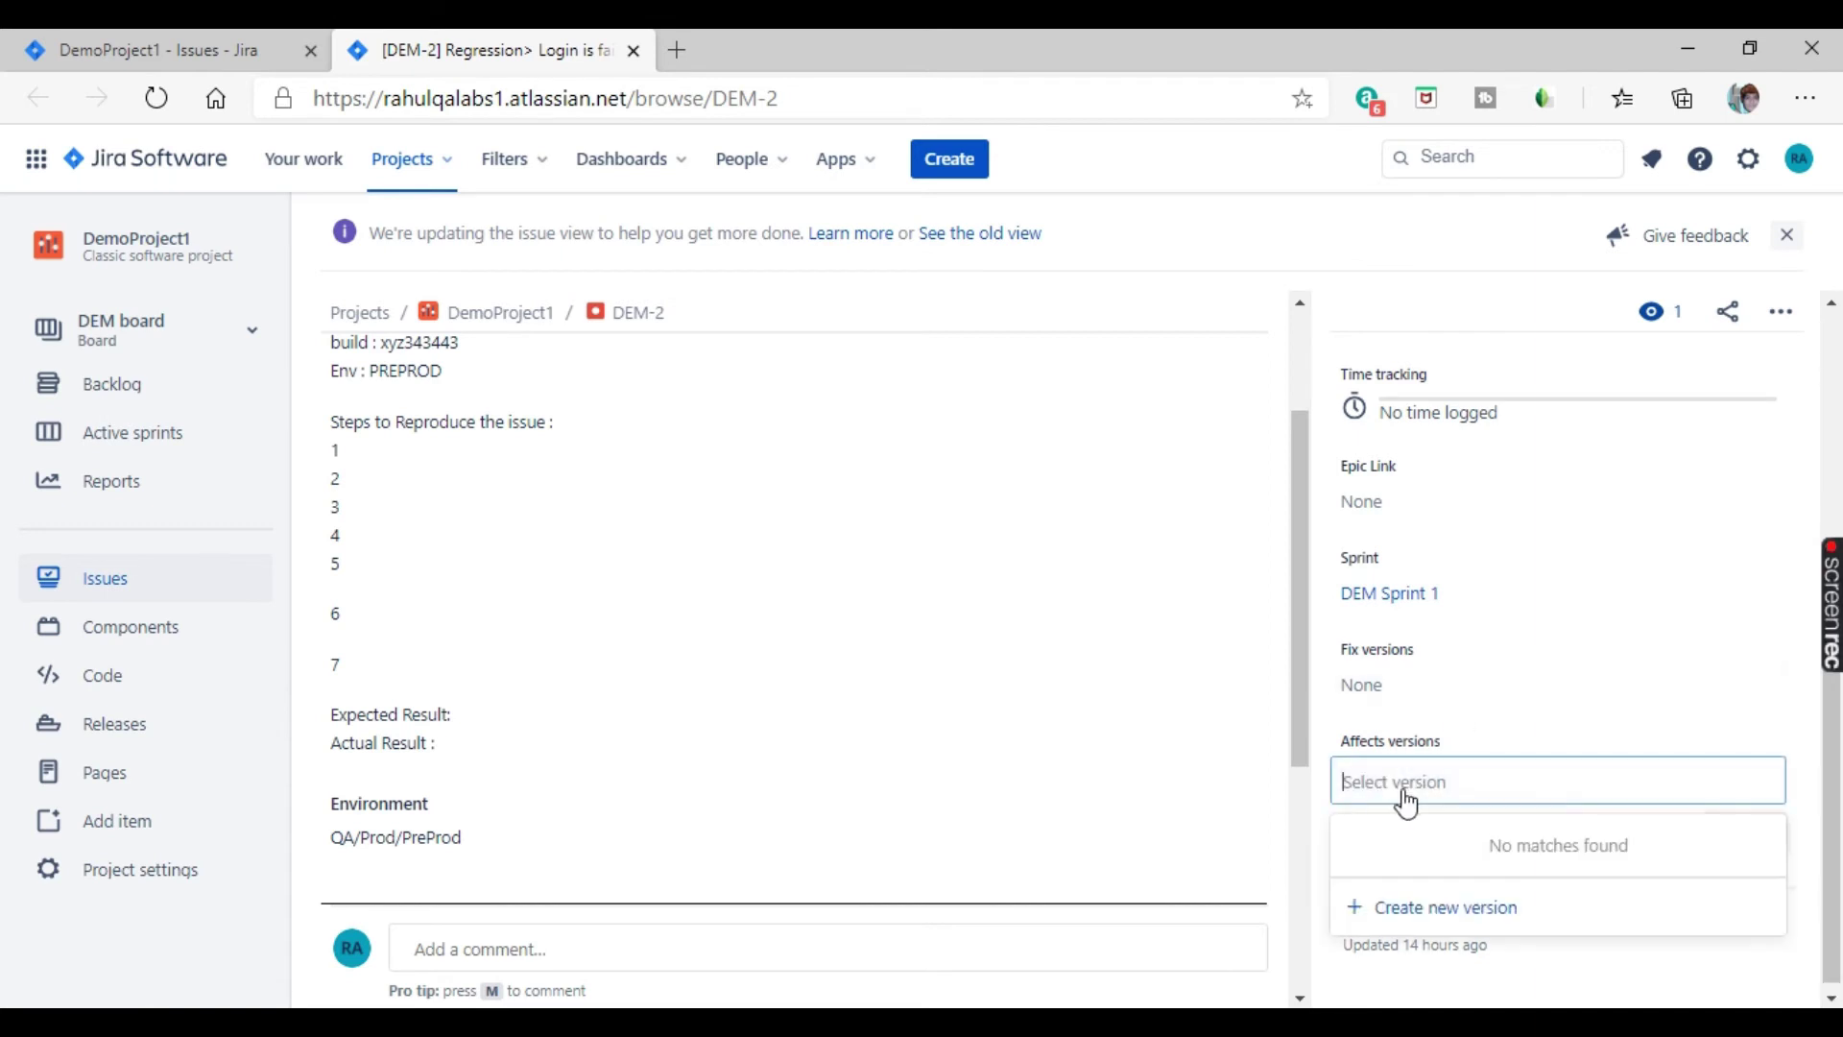
{"action": "left_click", "coordinate": [1719, 627]}
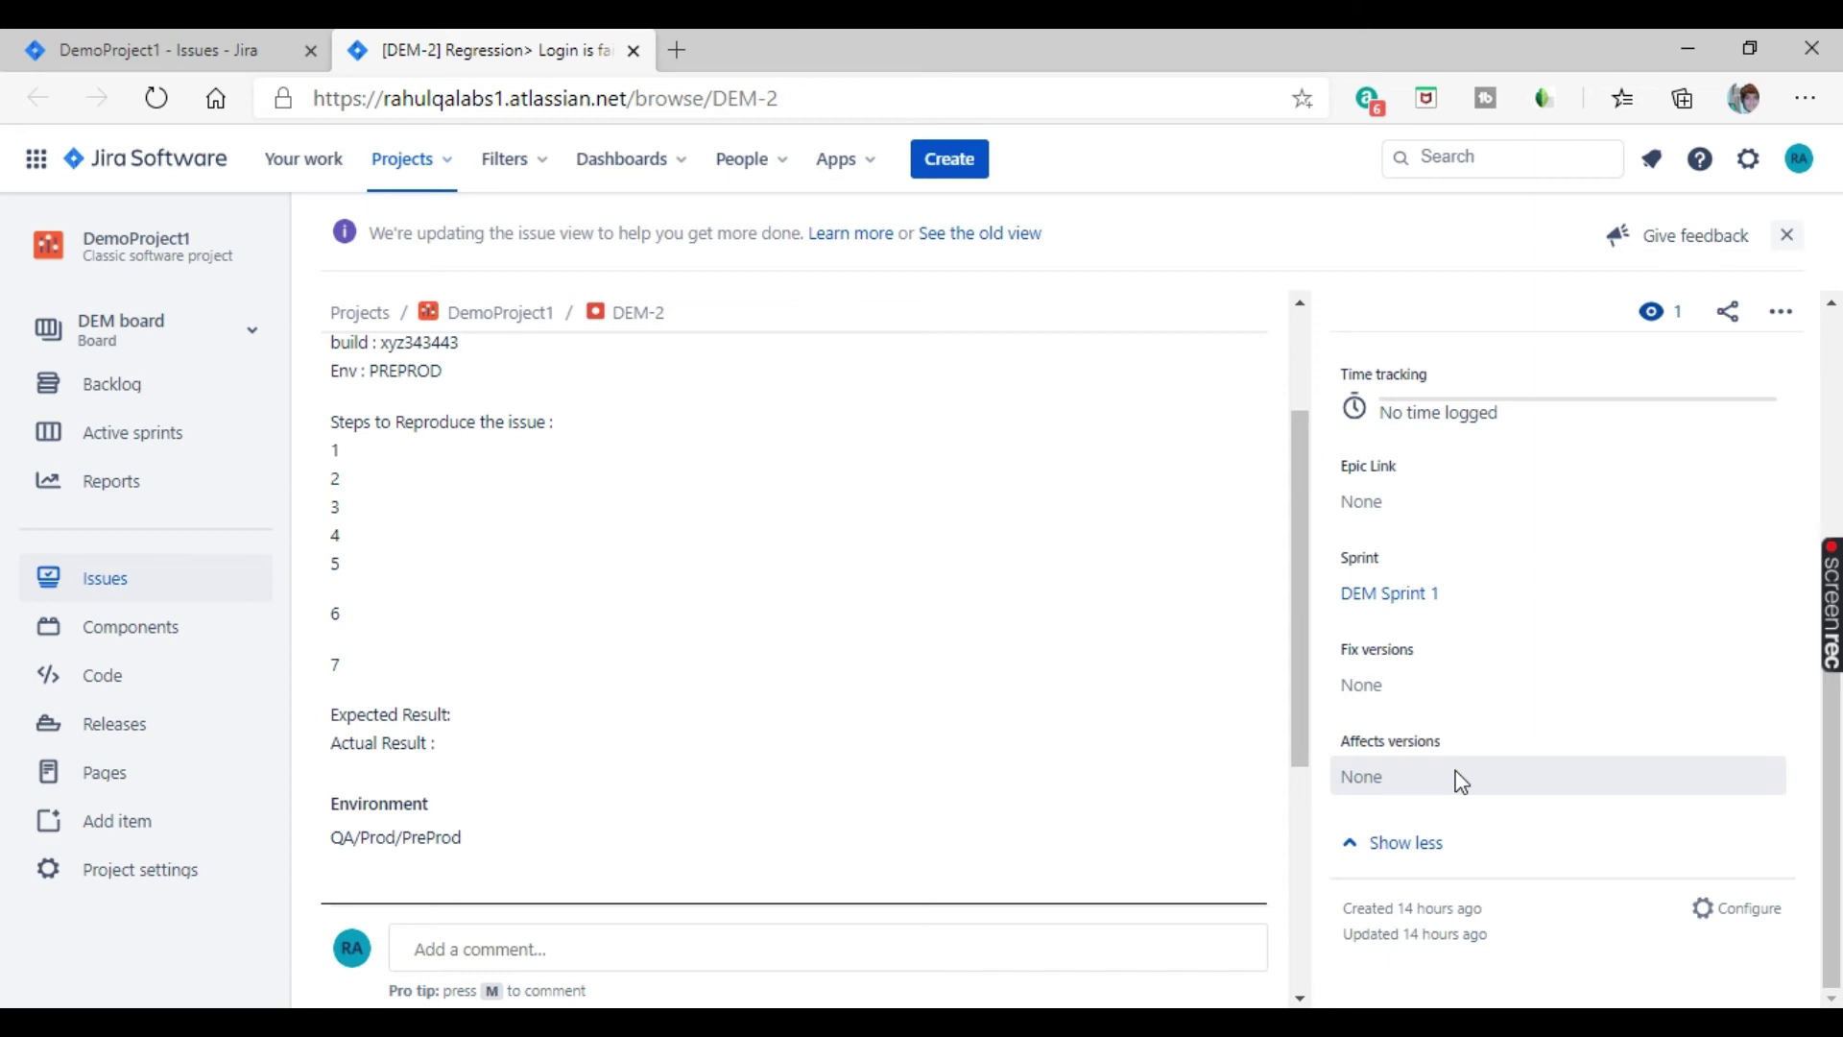
{"action": "scroll", "coordinate": [559, 817], "scroll_direction": "up", "scroll_amount": 2}
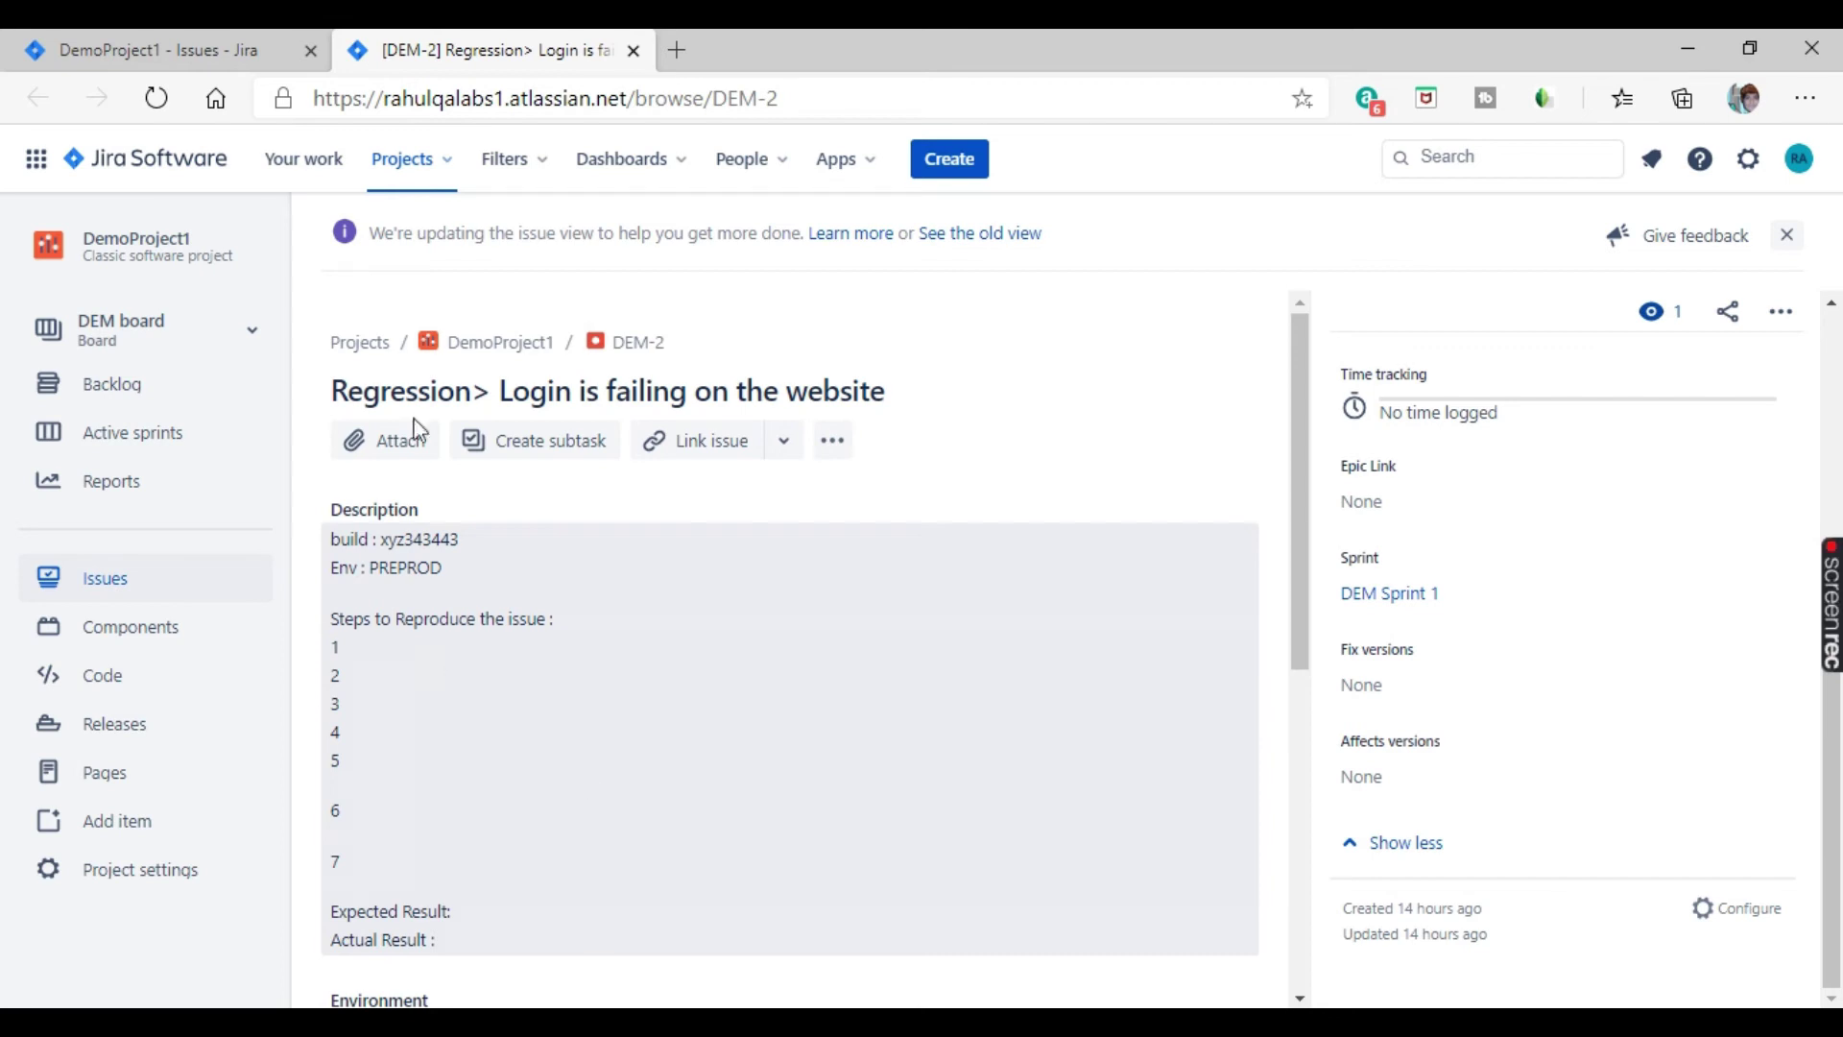
{"action": "left_click", "coordinate": [389, 466]}
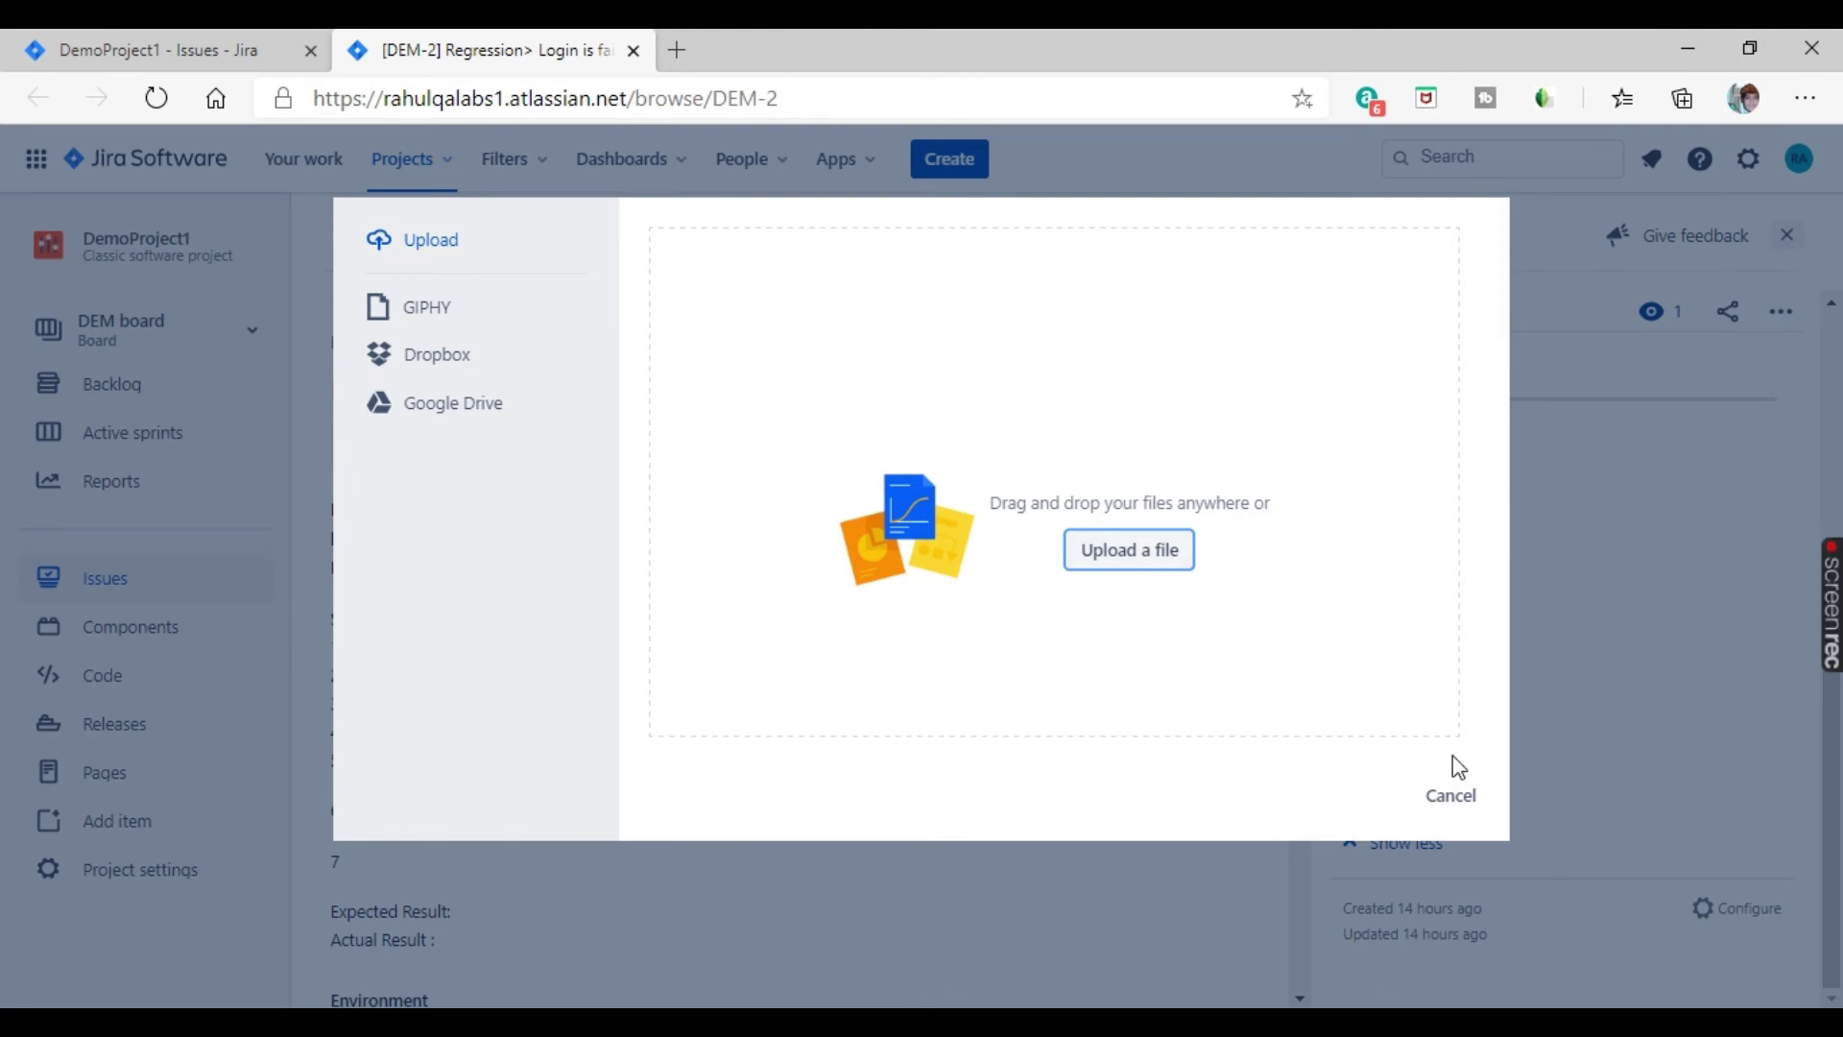
{"action": "left_click", "coordinate": [1452, 797]}
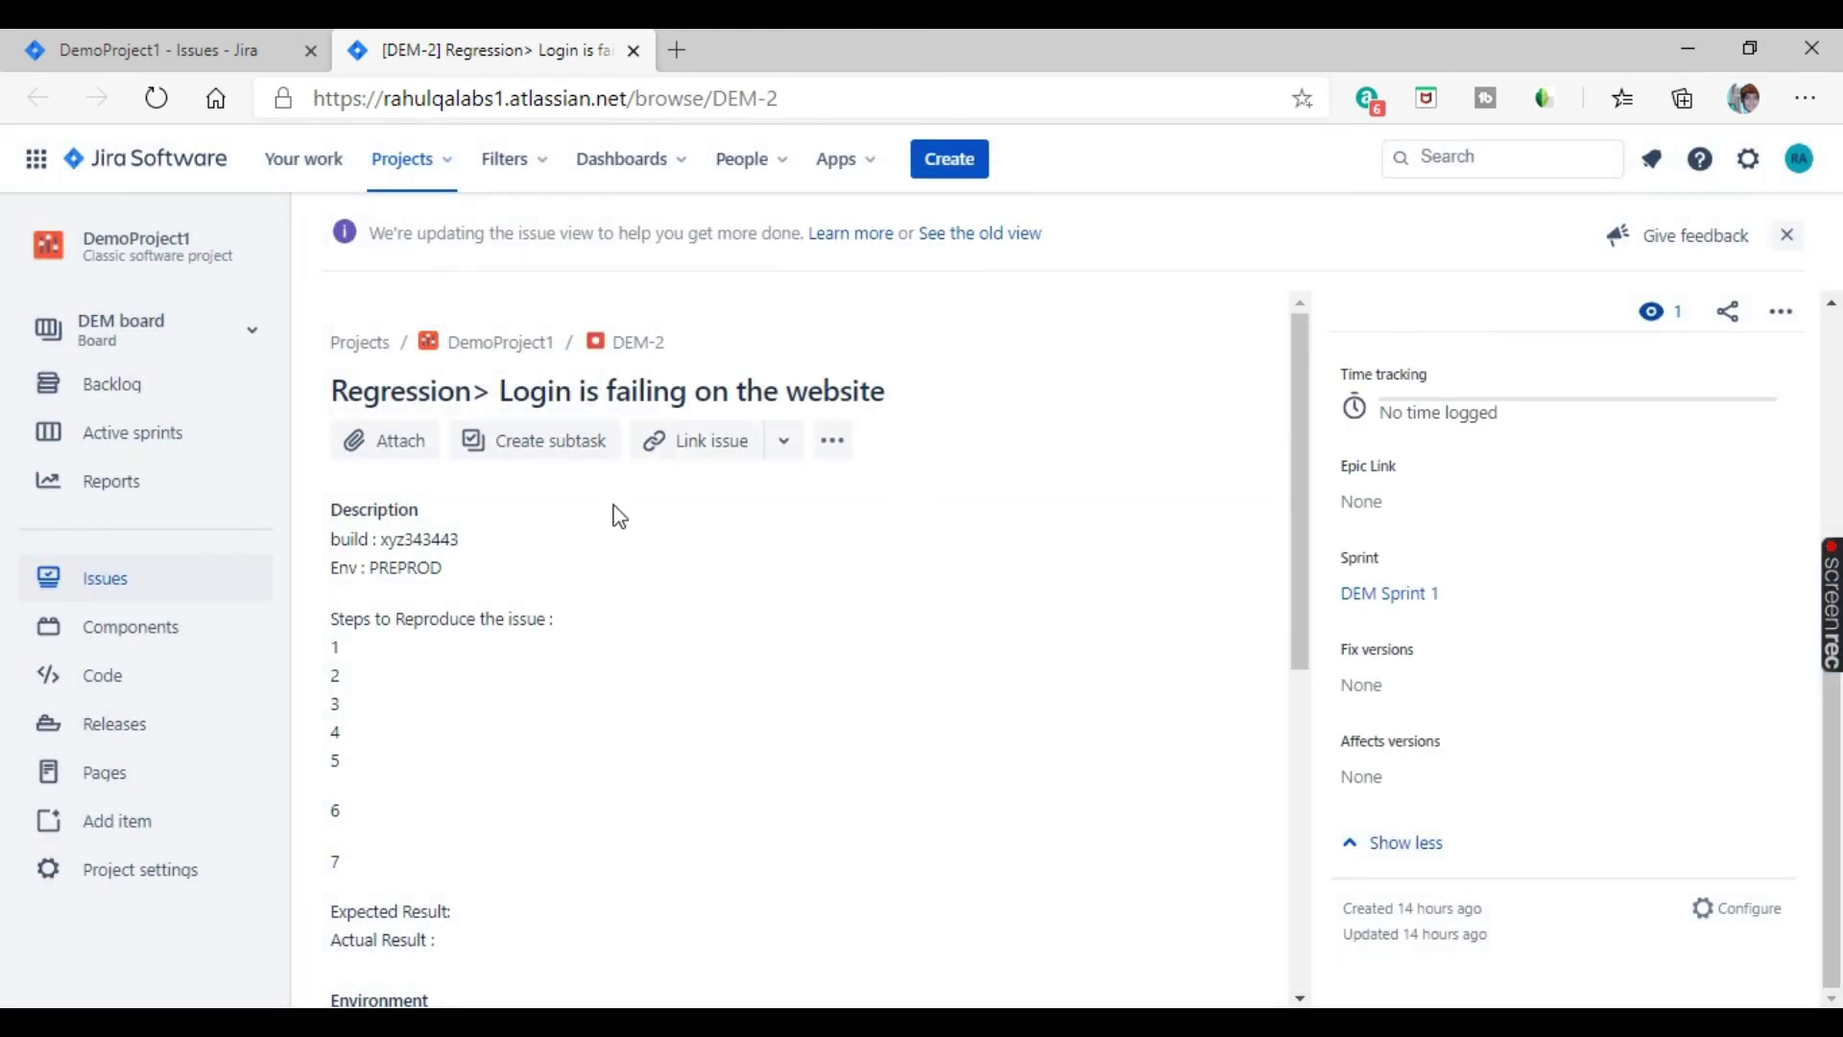
Create a subtask named "Sample Subtask" under the issue
{"action": "left_click", "coordinate": [559, 458]}
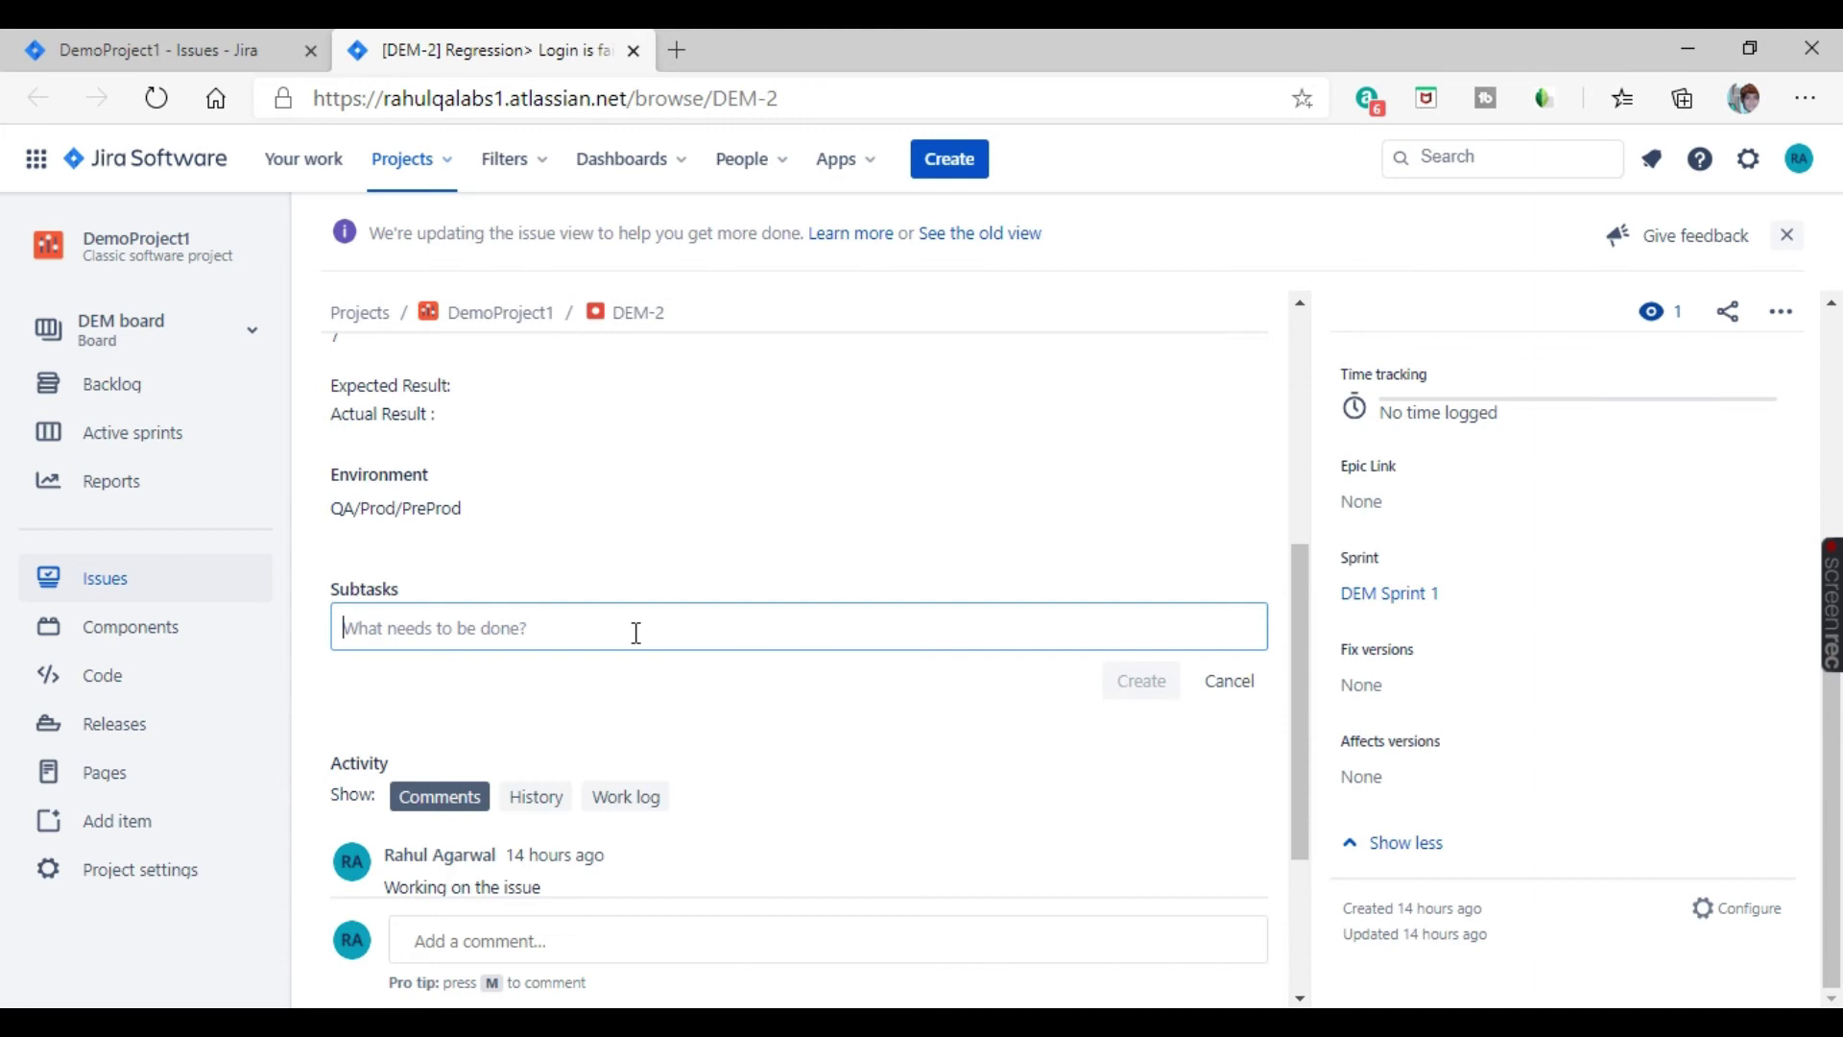
{"action": "type", "text": "Sample"}
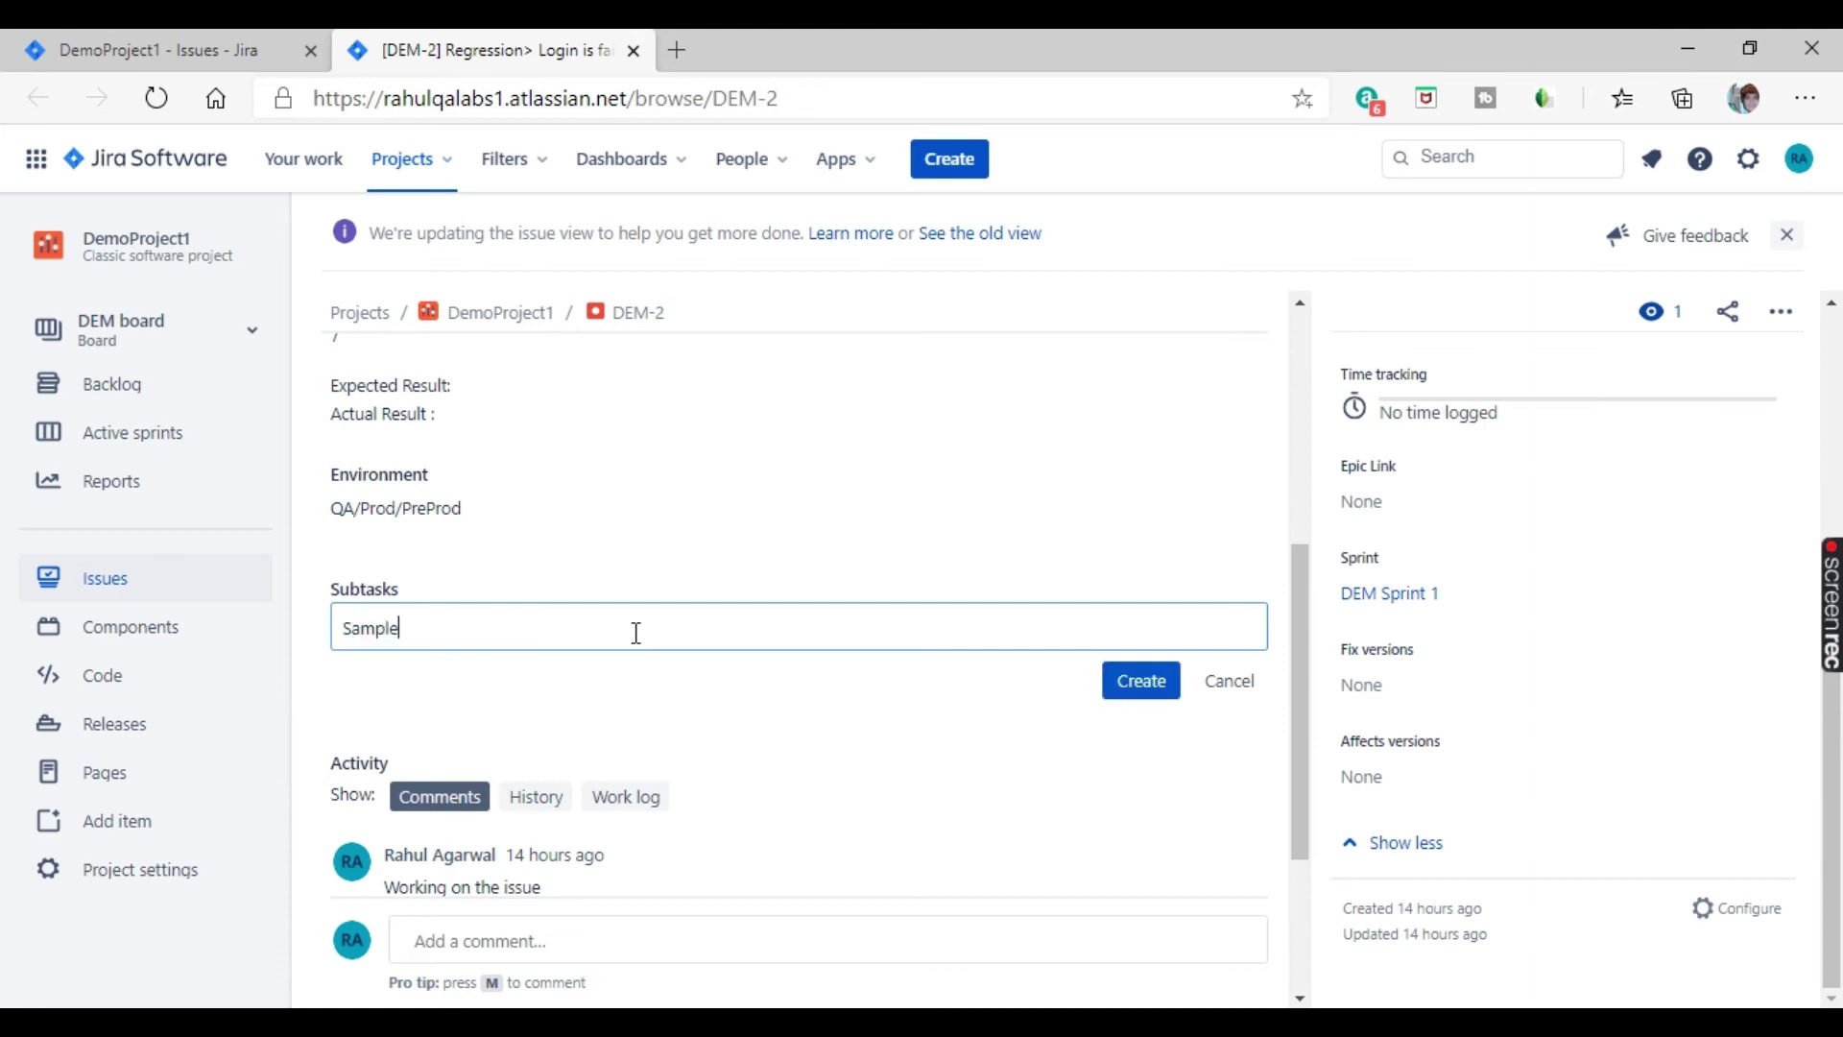
{"action": "type", "text": " Subtask"}
{"action": "left_click", "coordinate": [1142, 682]}
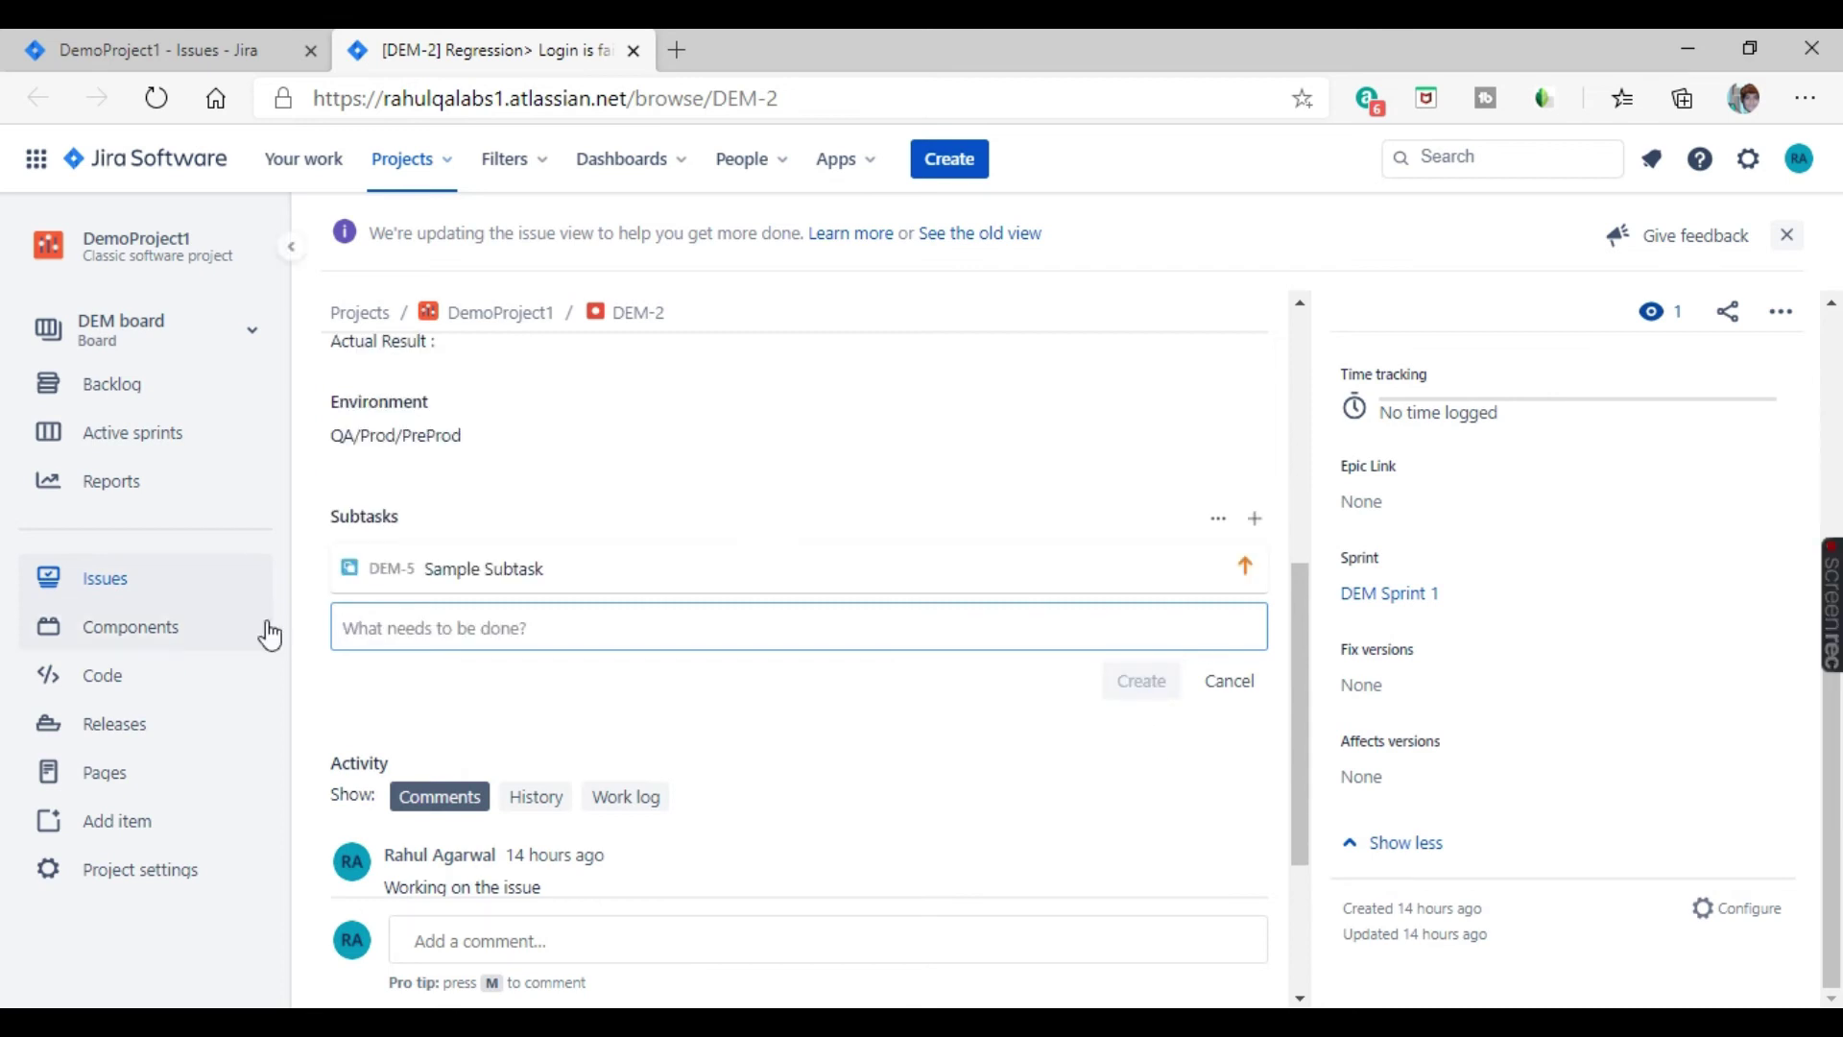
View the new subtask, return to the parent issue DEM-2 and look through its linking and app options
{"action": "left_click", "coordinate": [570, 587]}
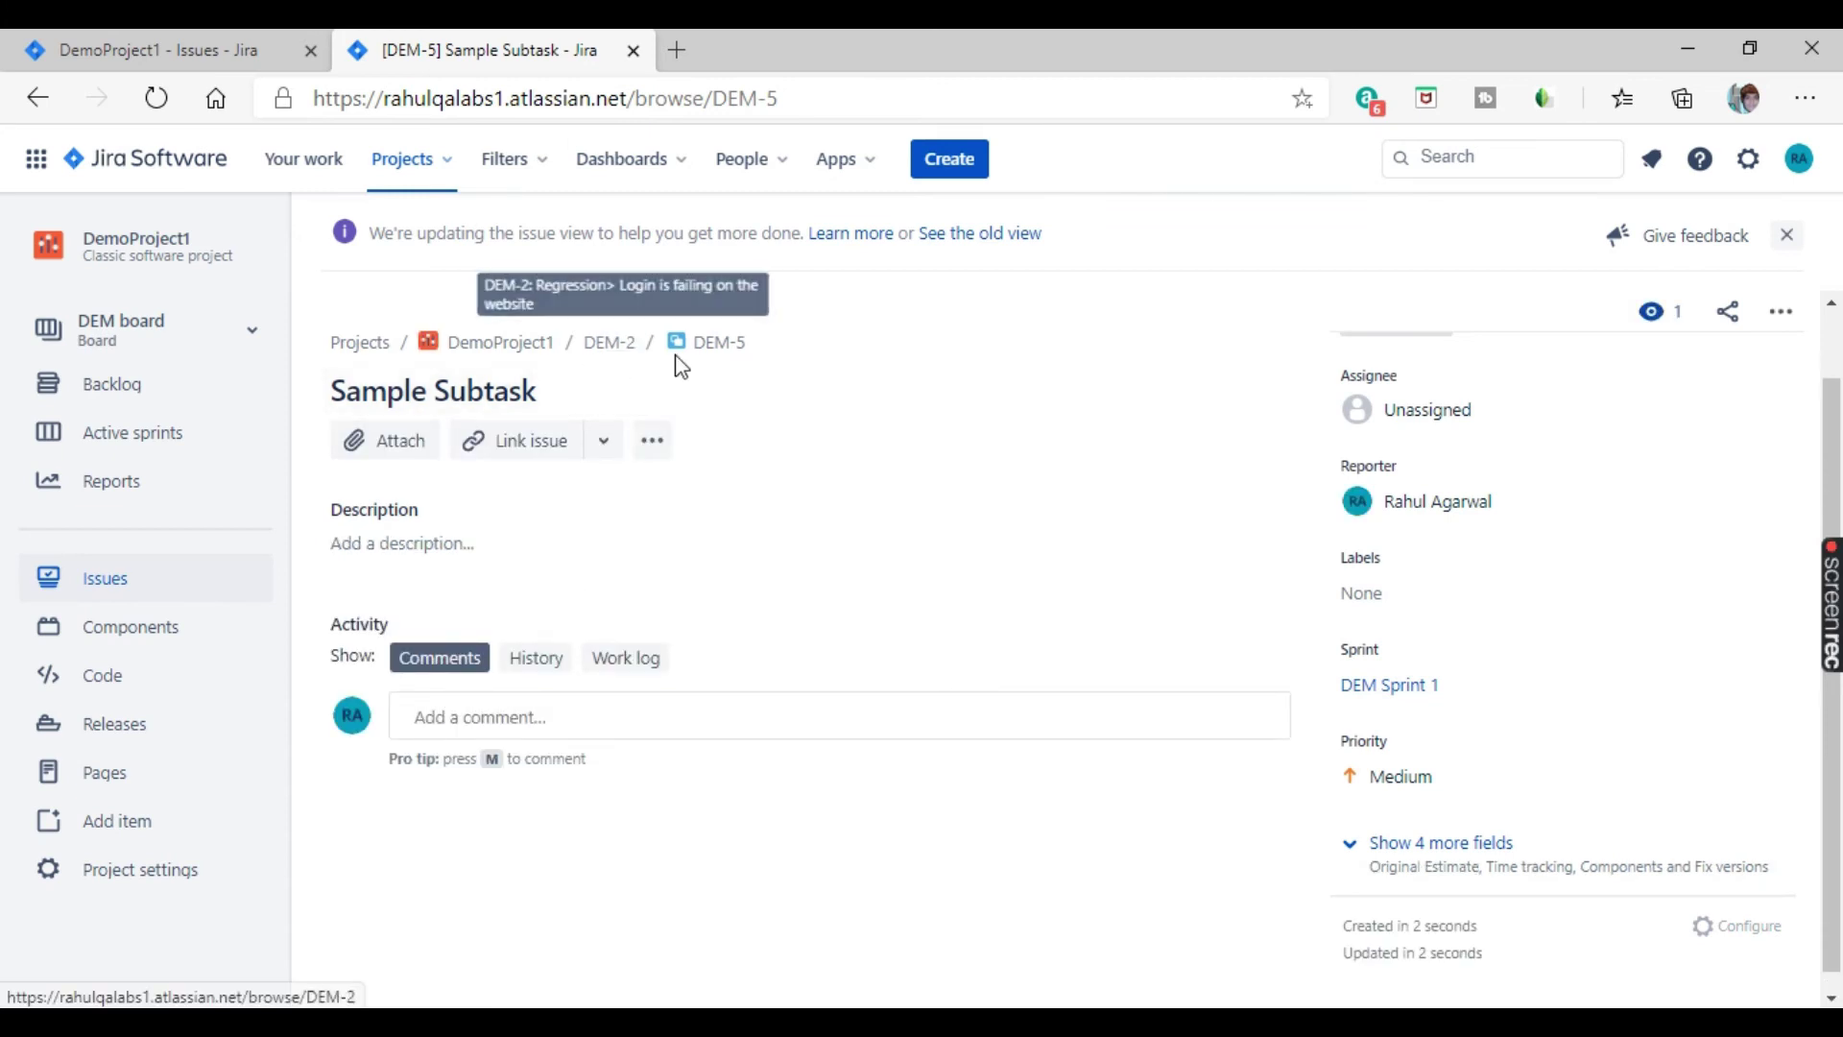
{"action": "left_click", "coordinate": [617, 351]}
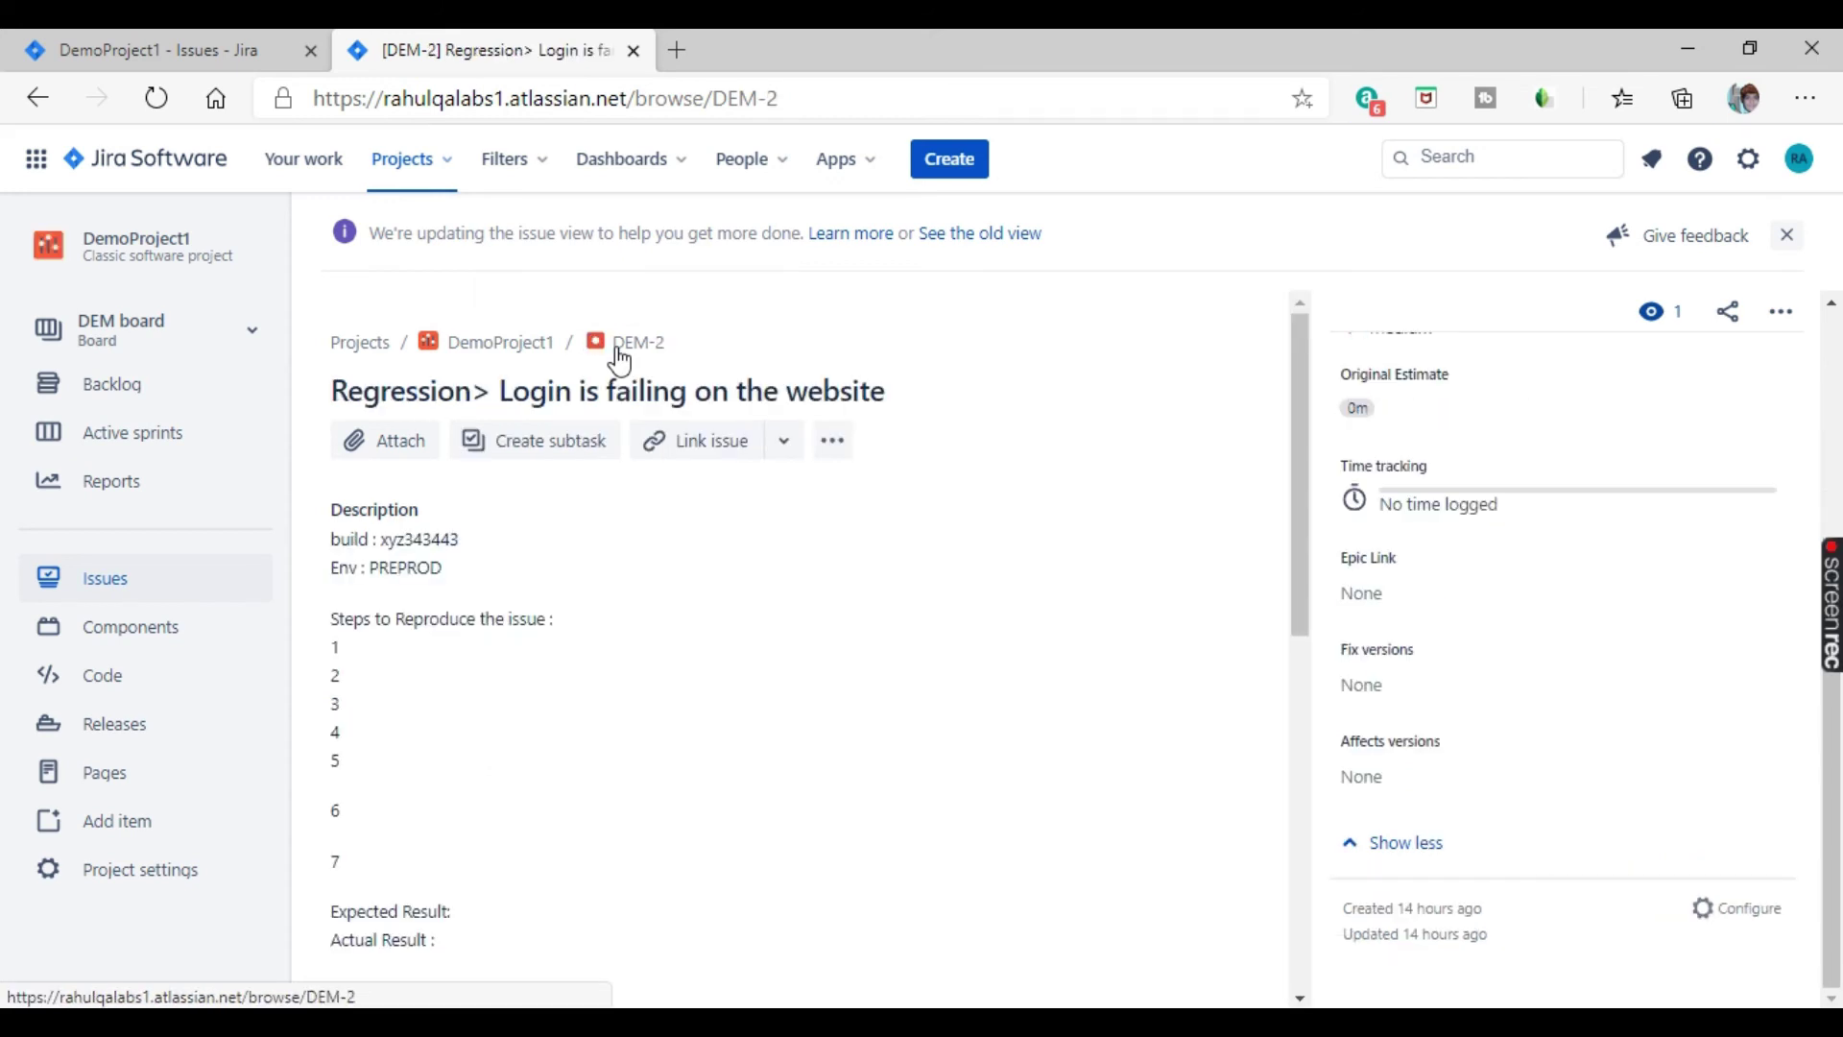
{"action": "left_click", "coordinate": [783, 442]}
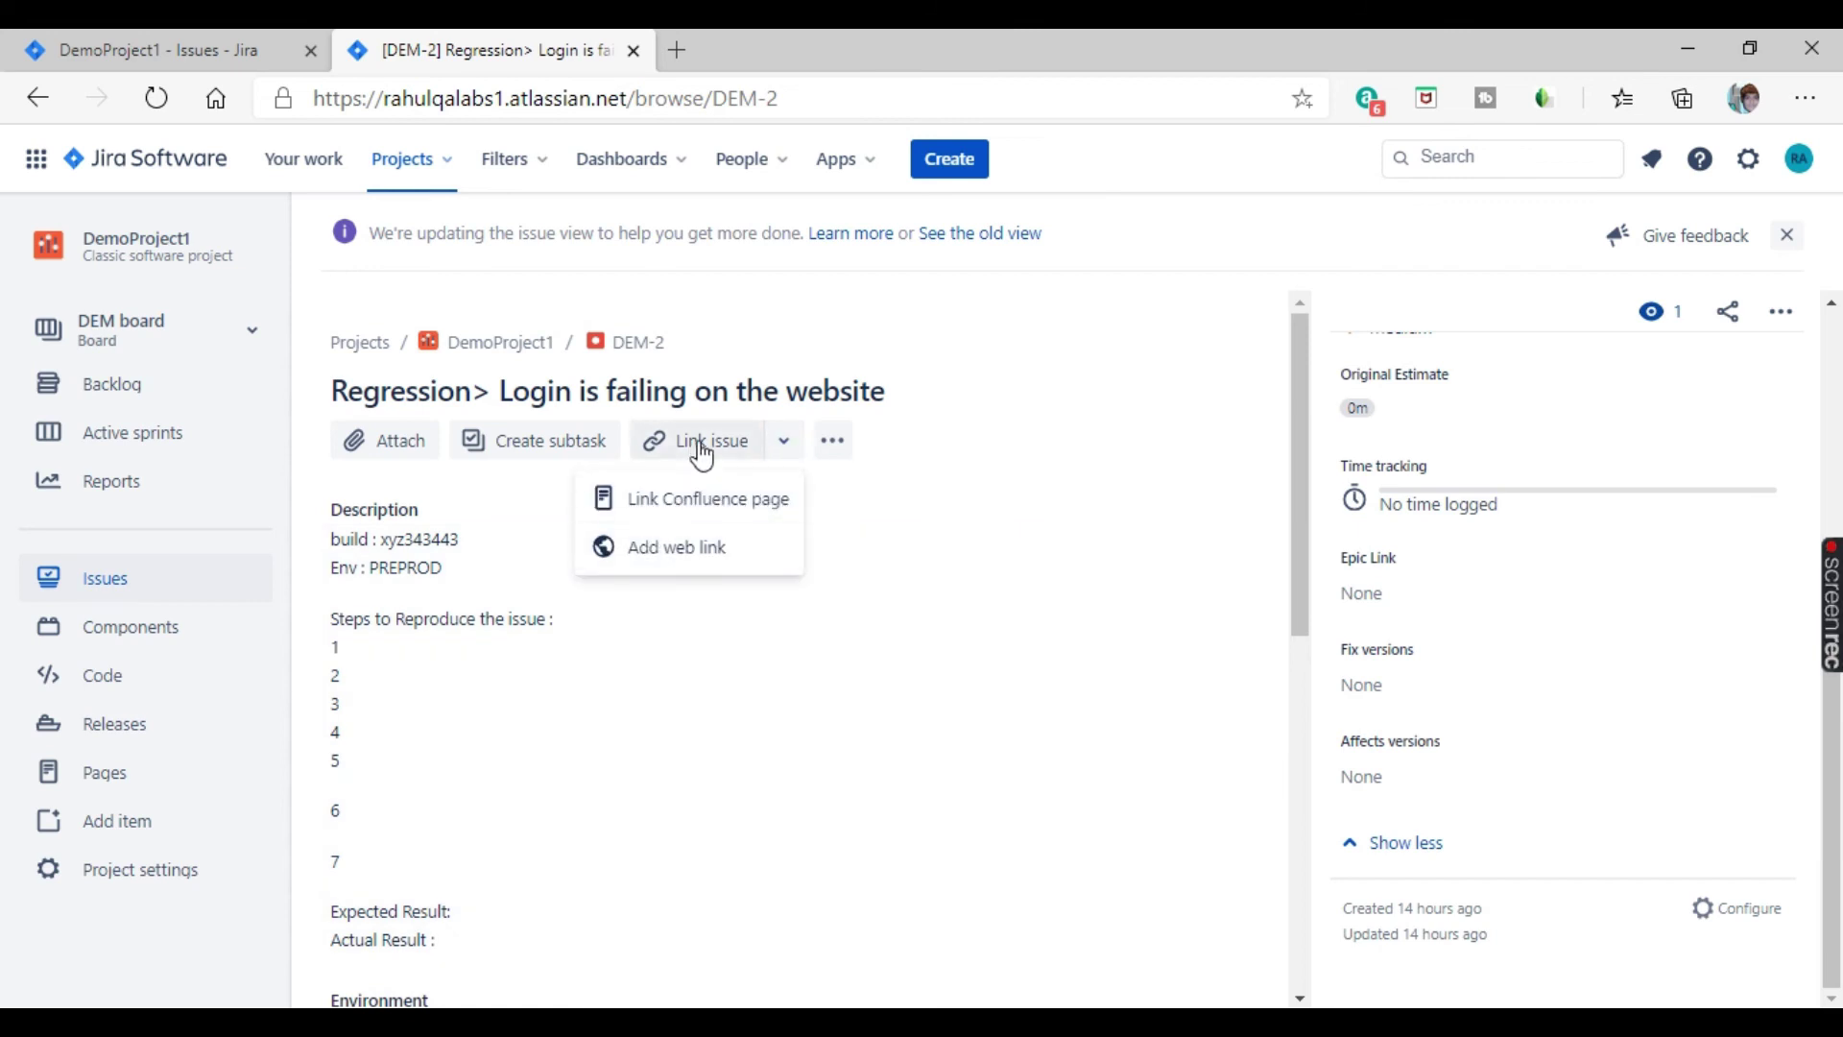
{"action": "left_click", "coordinate": [847, 456]}
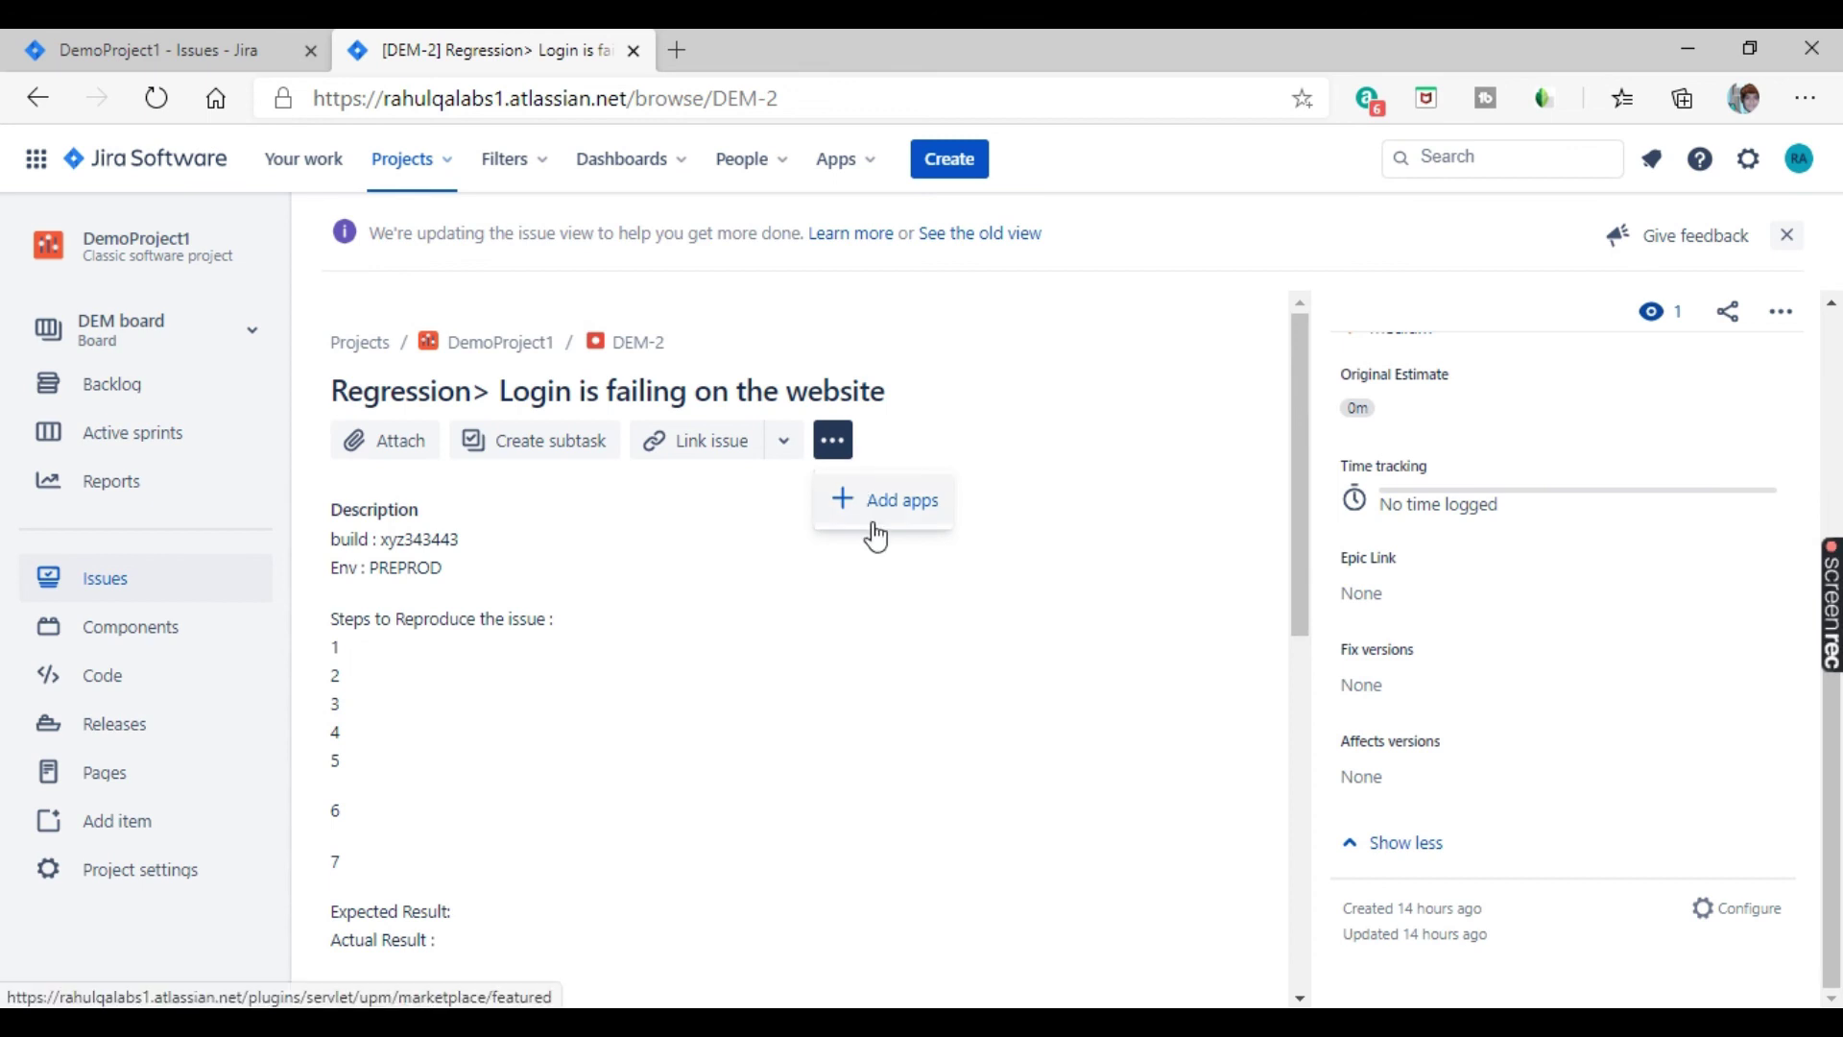
{"action": "left_click", "coordinate": [922, 610]}
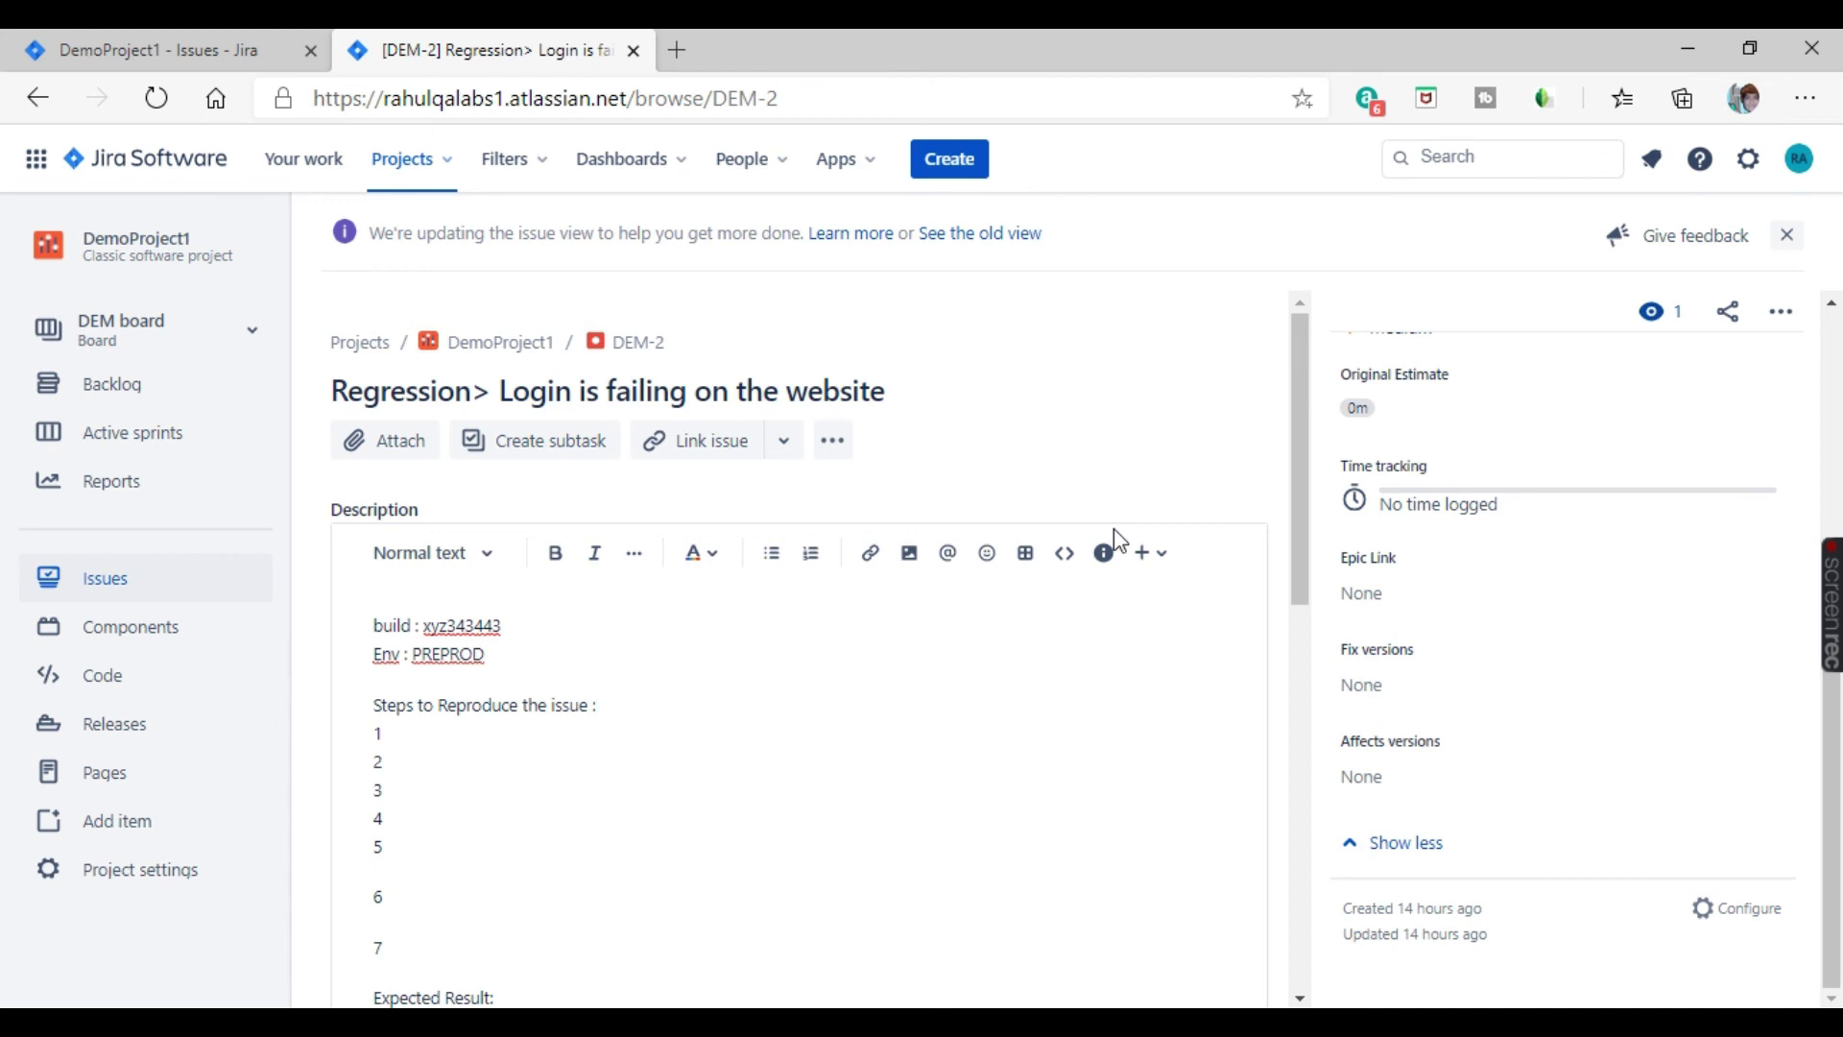
Append "2" to the end of the issue's title and save both the title and the open description
{"action": "left_click", "coordinate": [1179, 394]}
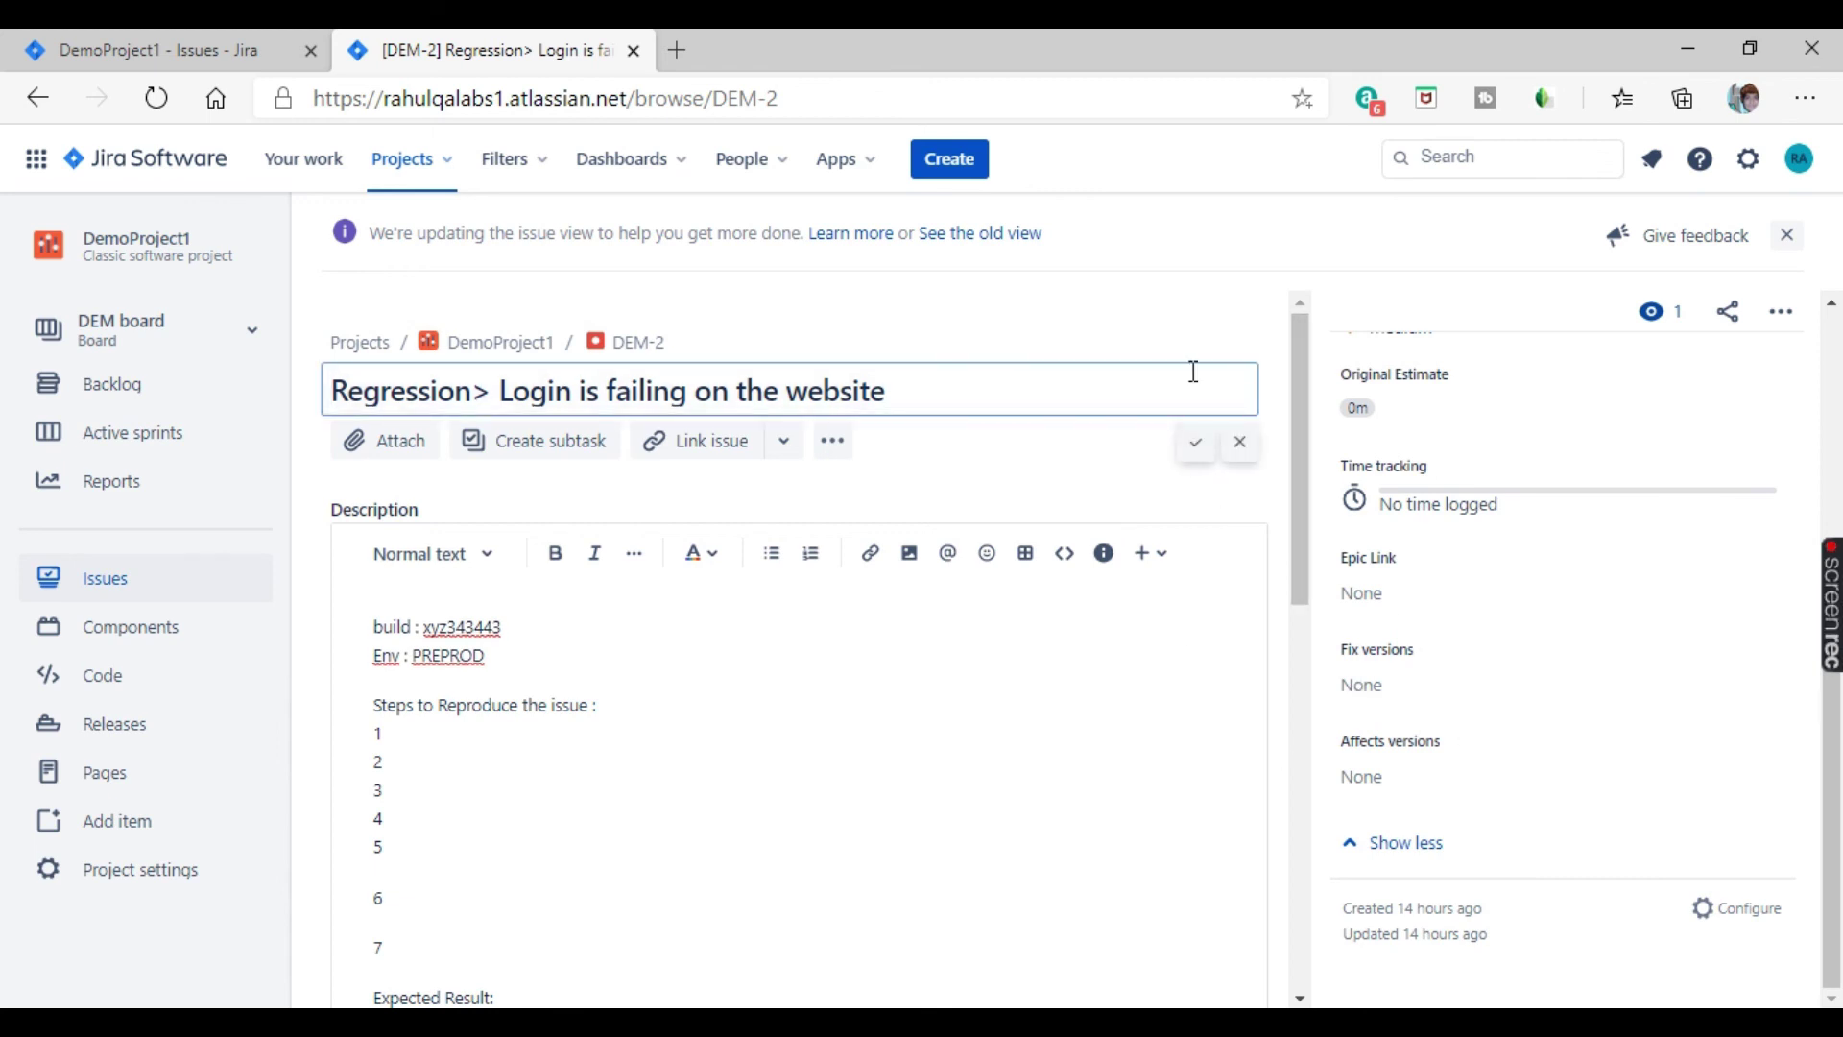
{"action": "left_click_drag", "start_coordinate": [926, 394], "coordinate": [317, 392]}
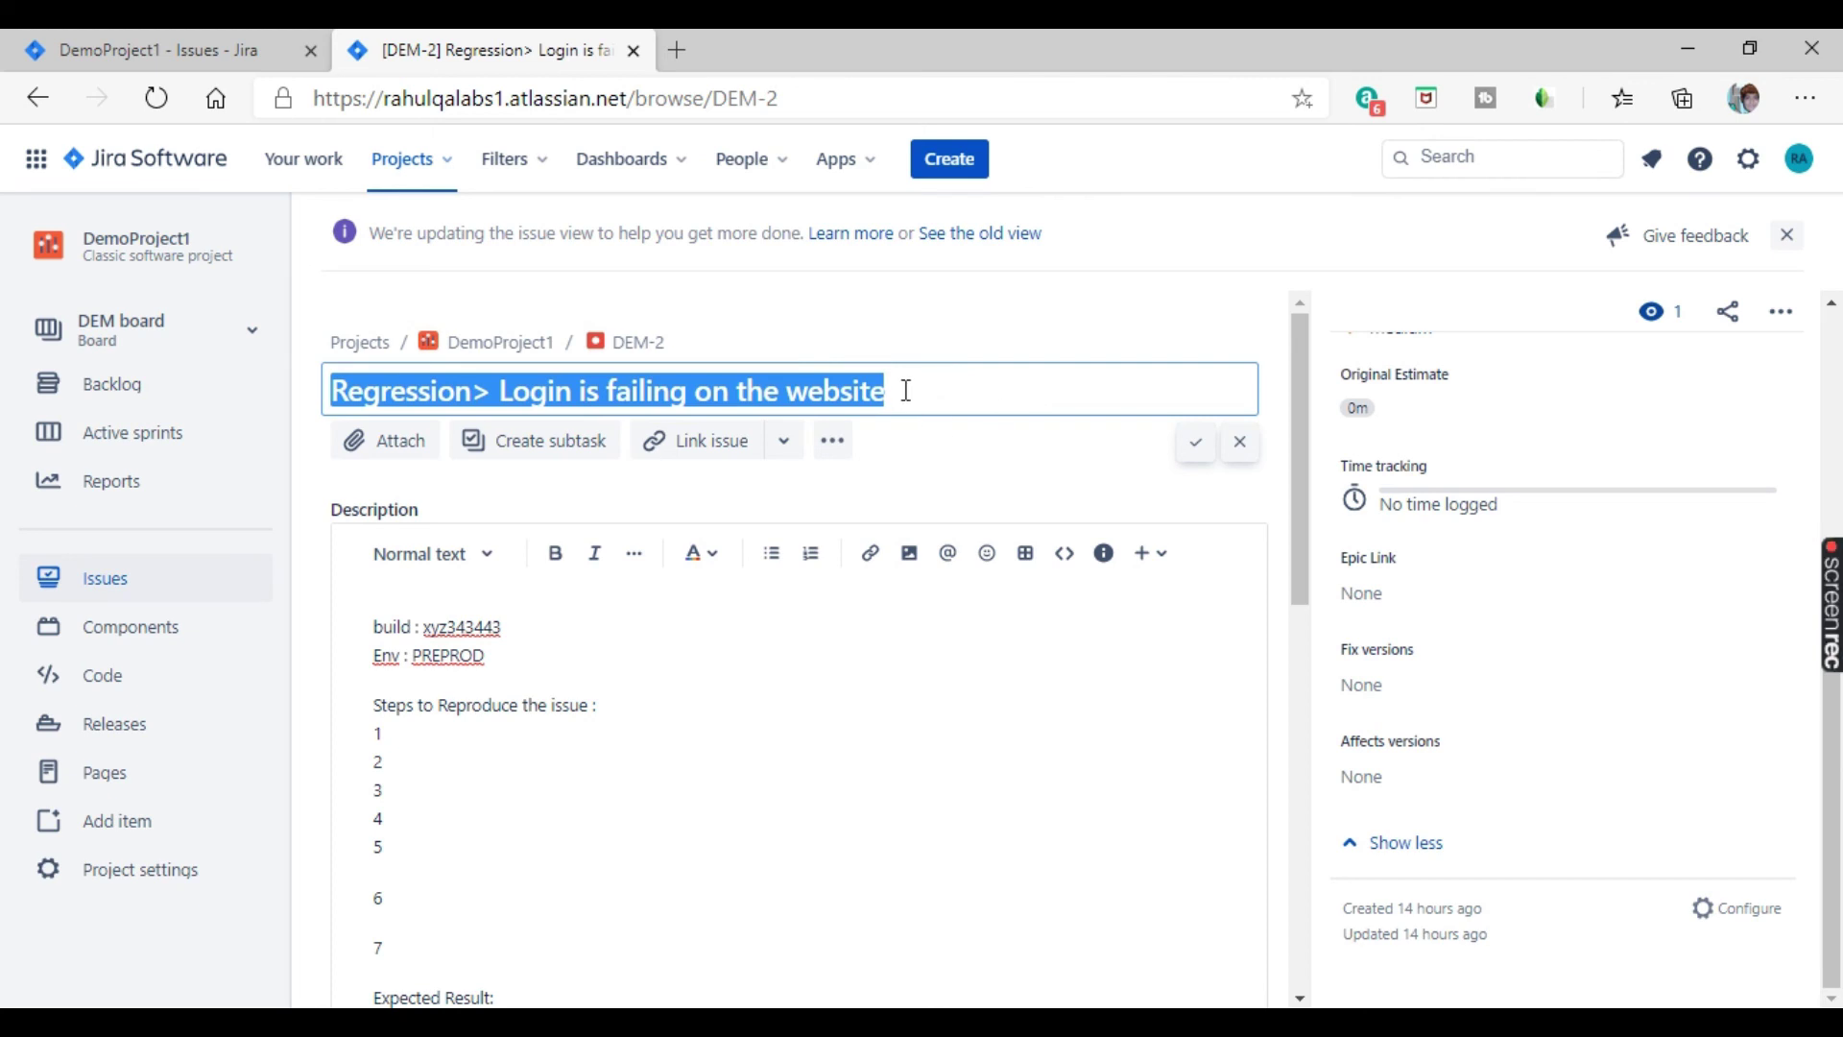
{"action": "type", "text": "2"}
{"action": "key", "text": "BackSpace"}
{"action": "key", "text": "ctrl+z"}
{"action": "left_click", "coordinate": [905, 391]}
{"action": "type", "text": "2"}
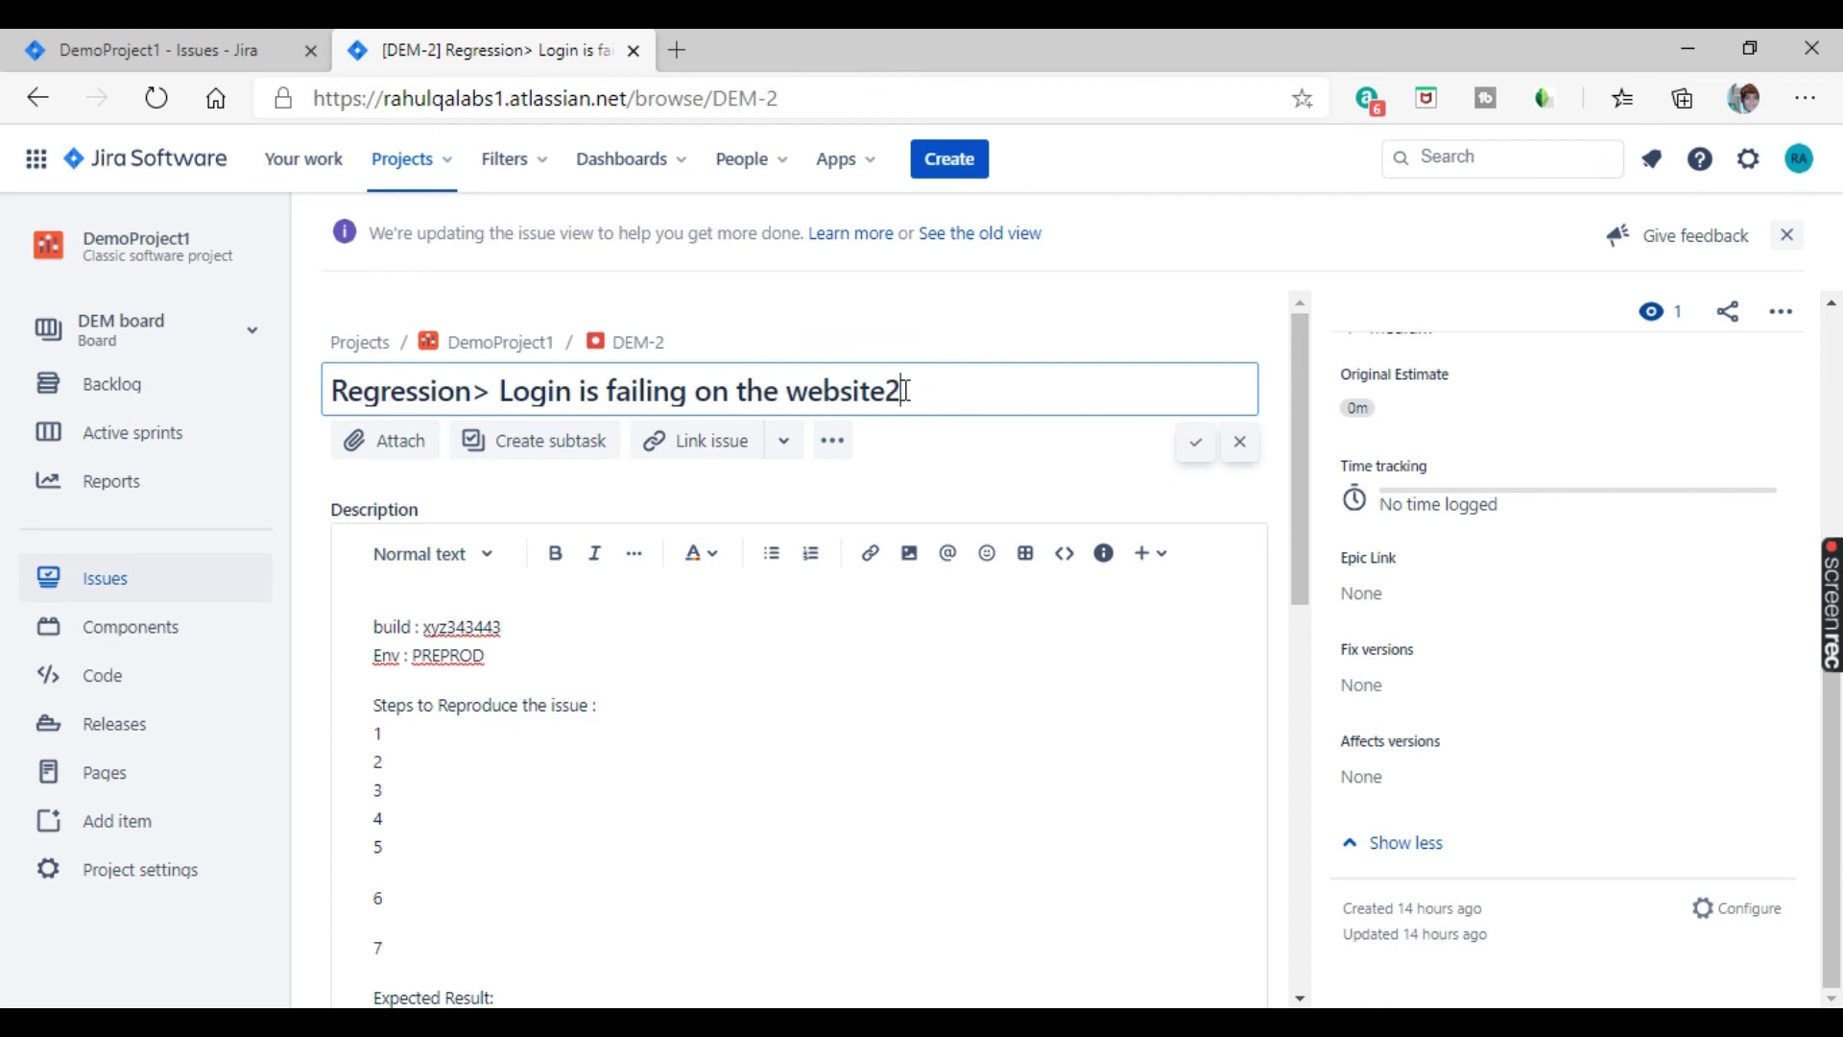
{"action": "left_click", "coordinate": [1199, 449]}
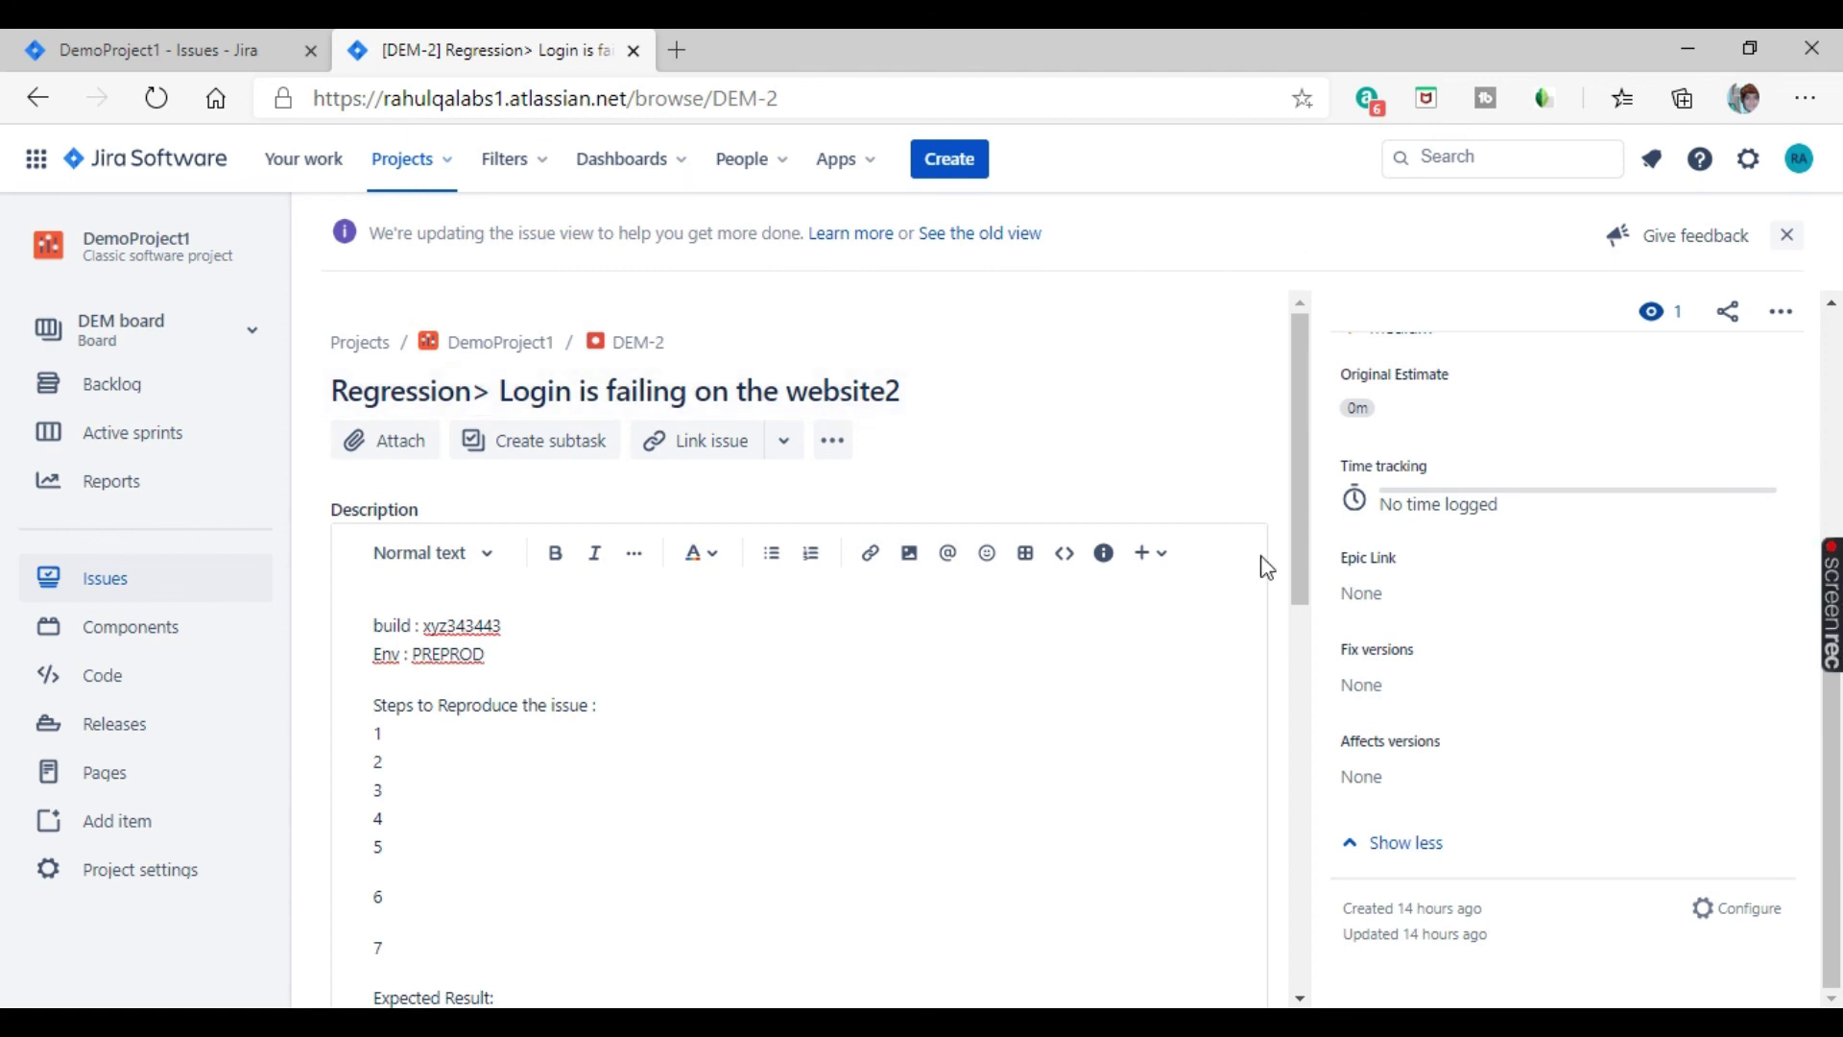
{"action": "scroll", "coordinate": [1069, 778], "scroll_direction": "down", "scroll_amount": 3}
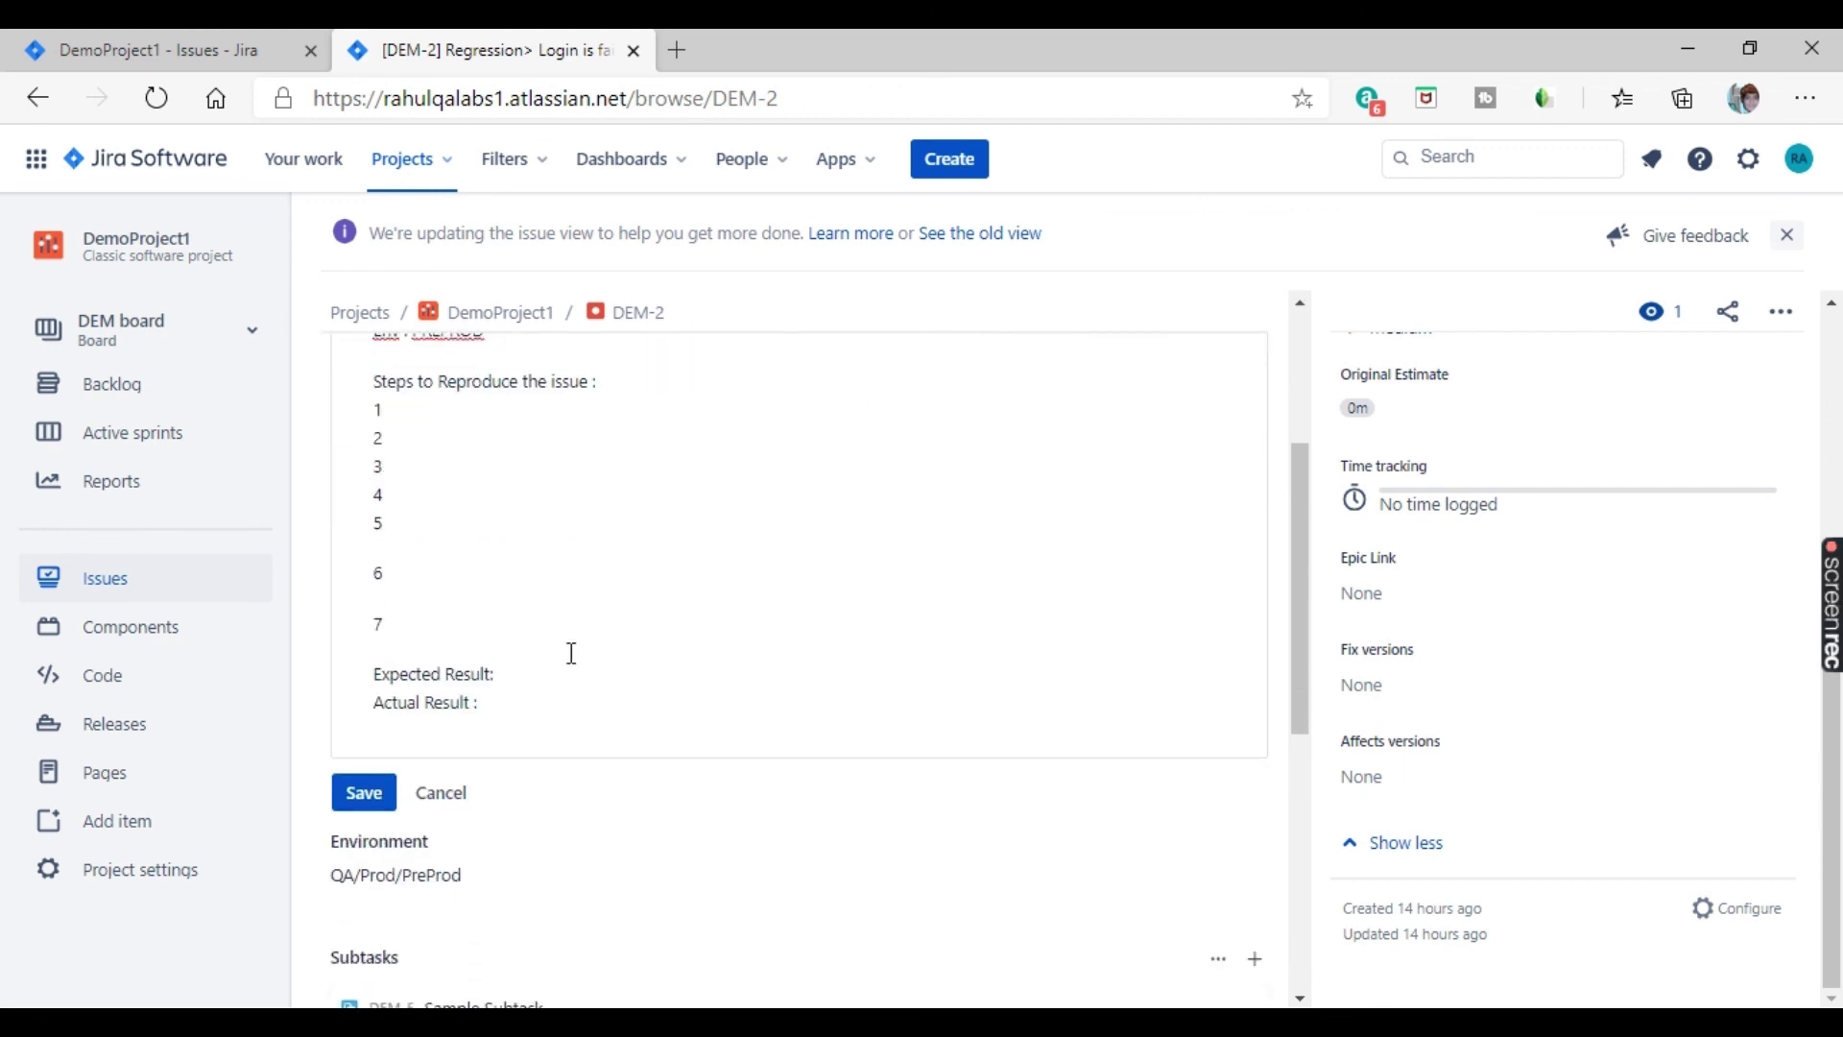
{"action": "left_click", "coordinate": [364, 792]}
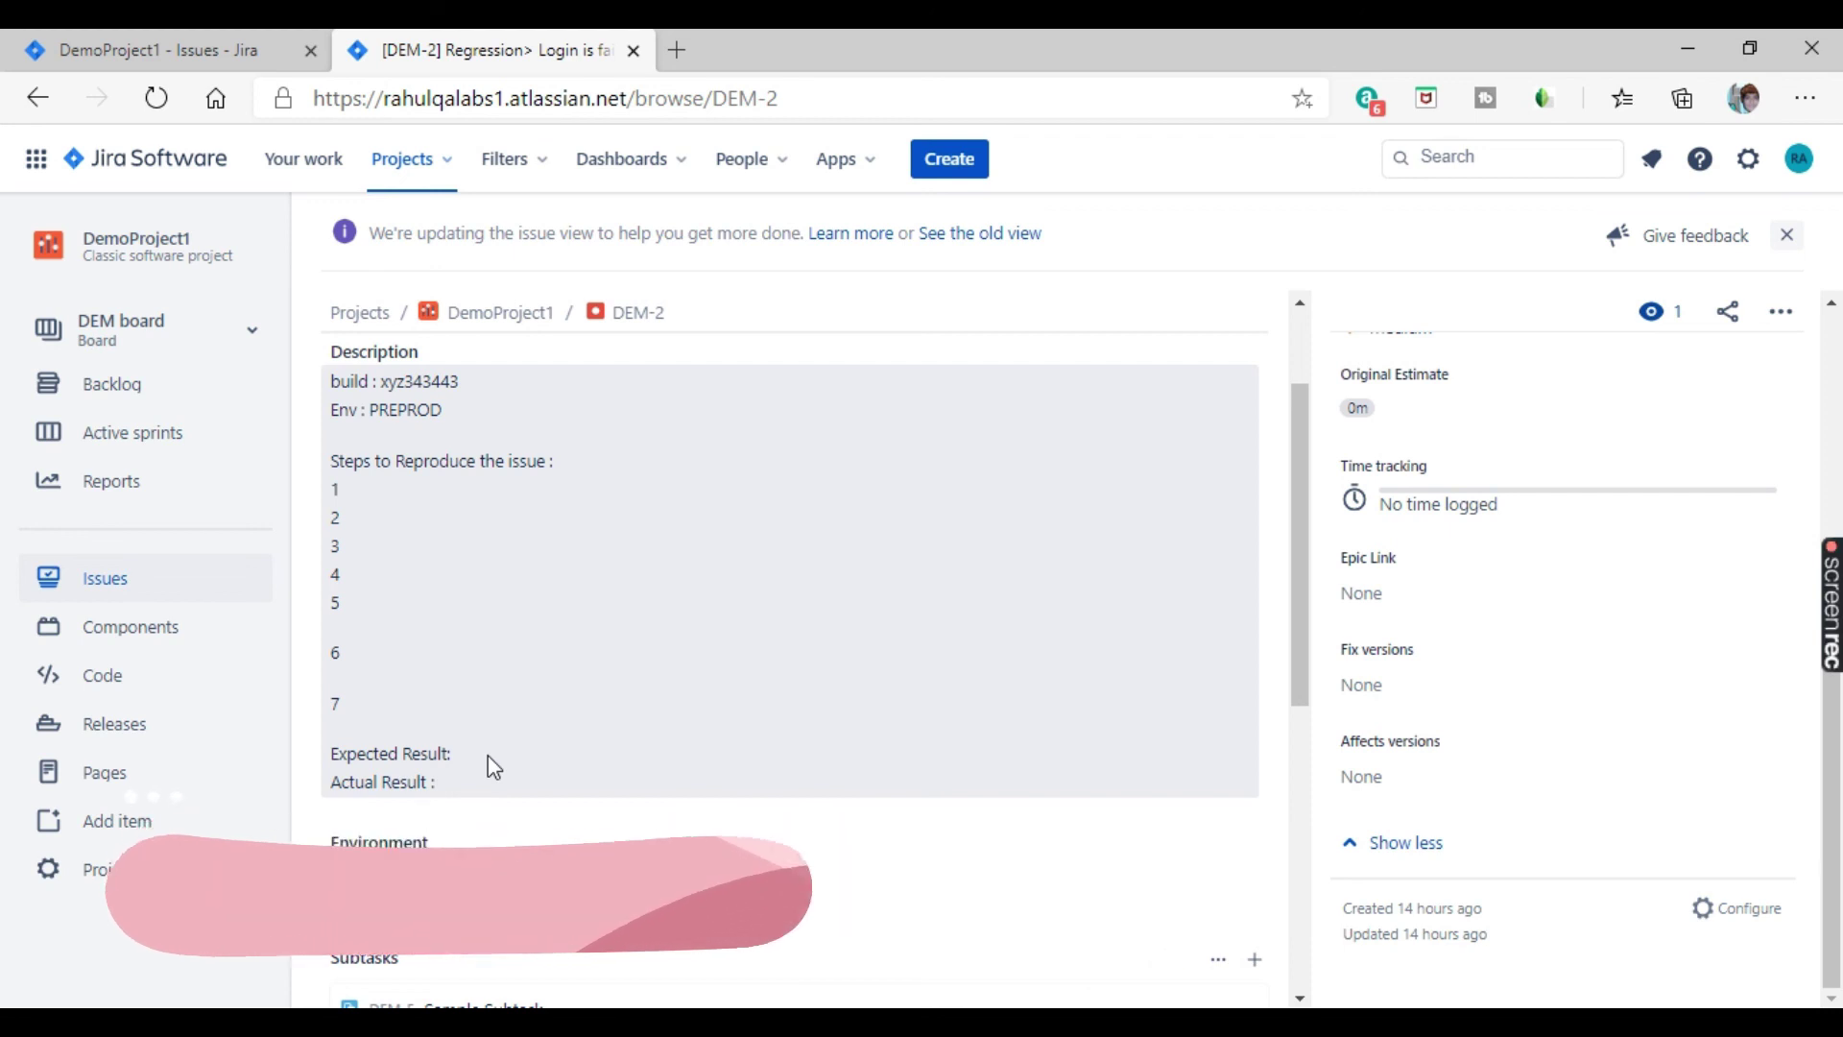
{"action": "mouse_move", "coordinate": [1827, 676]}
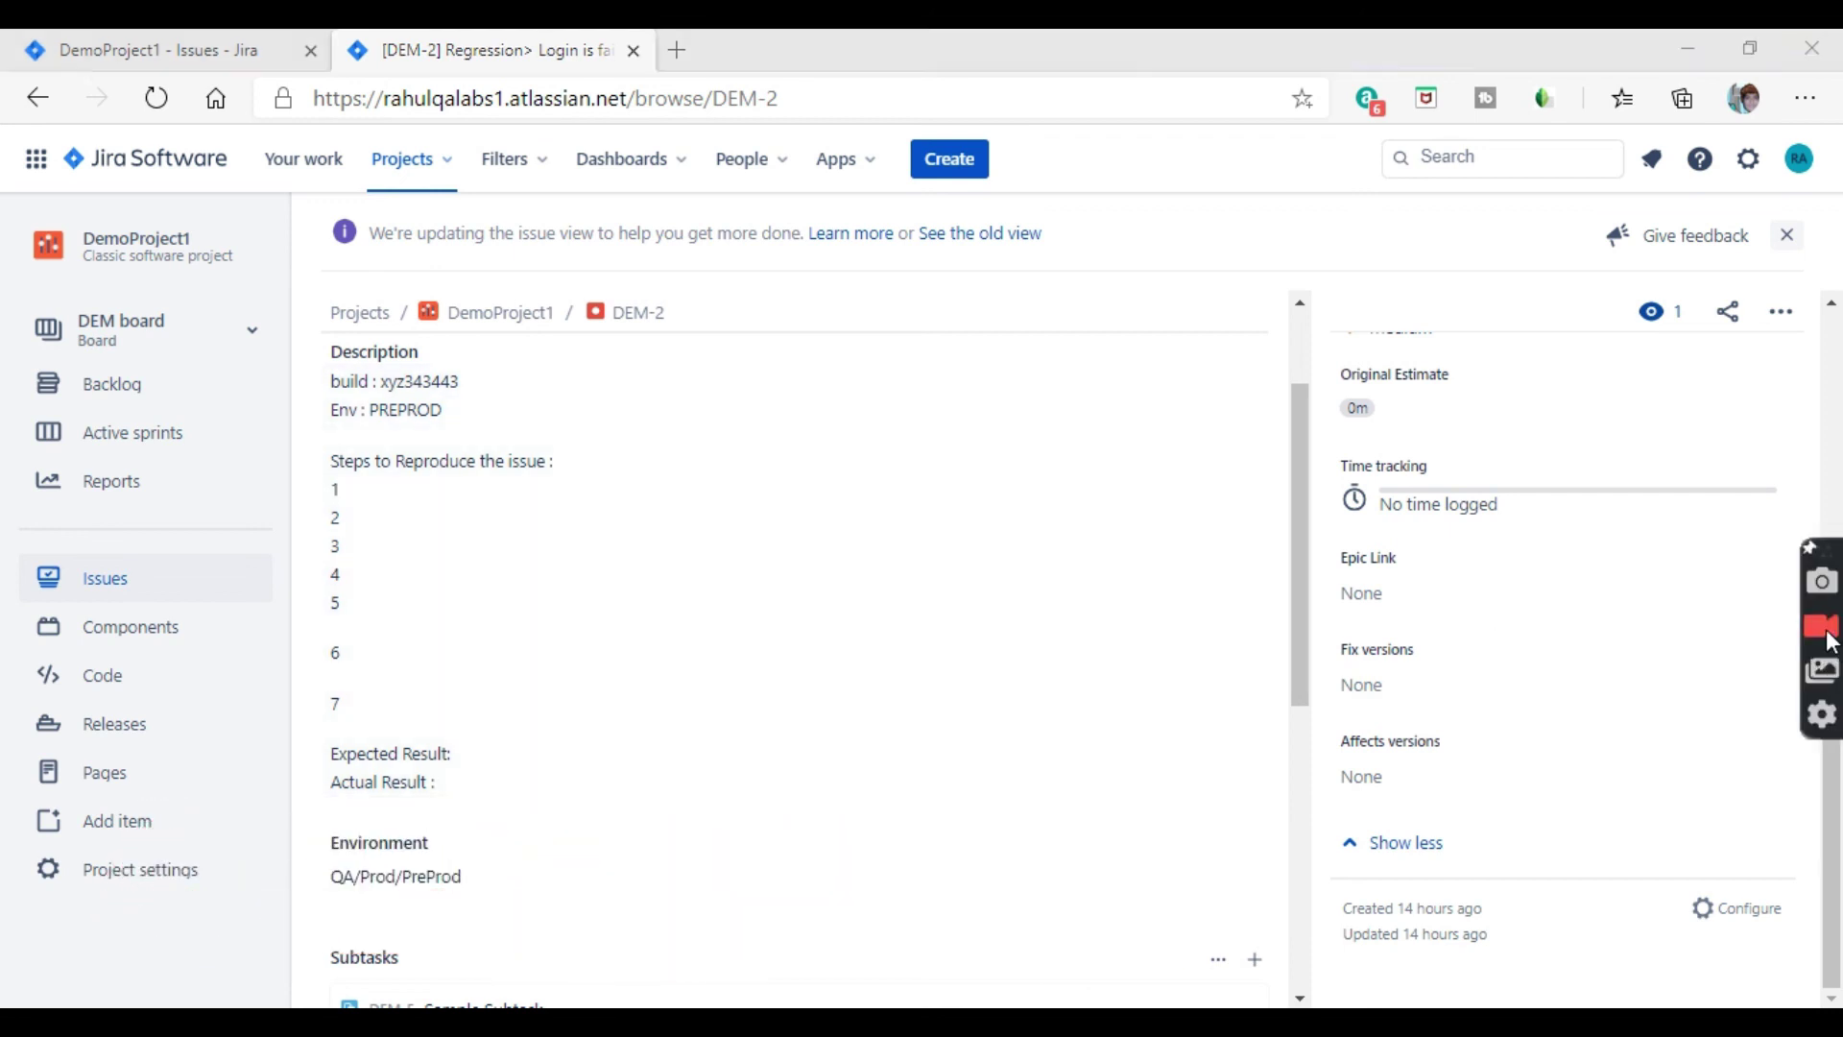